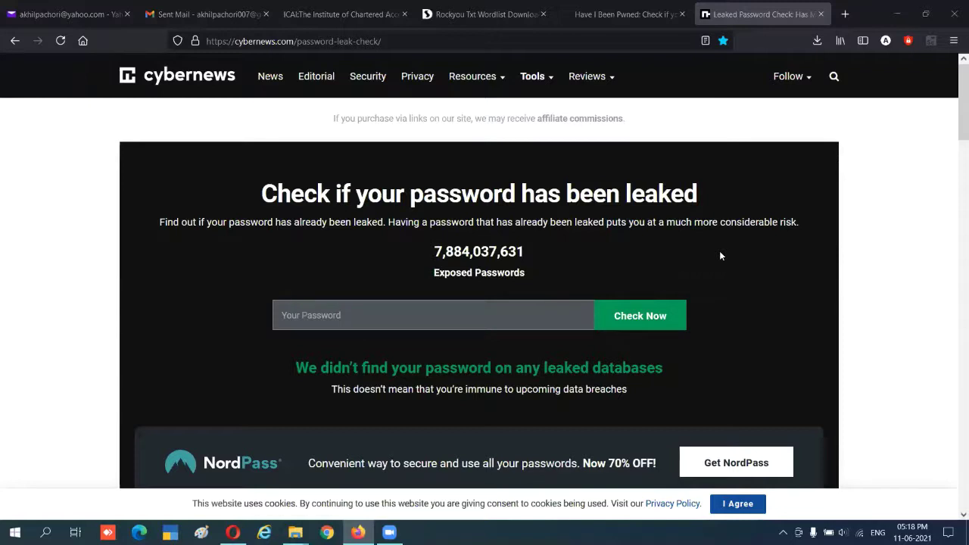
# Search Google for SAFENOTE in a new tab using the address-bar suggestion.
pyautogui.click(845, 14)
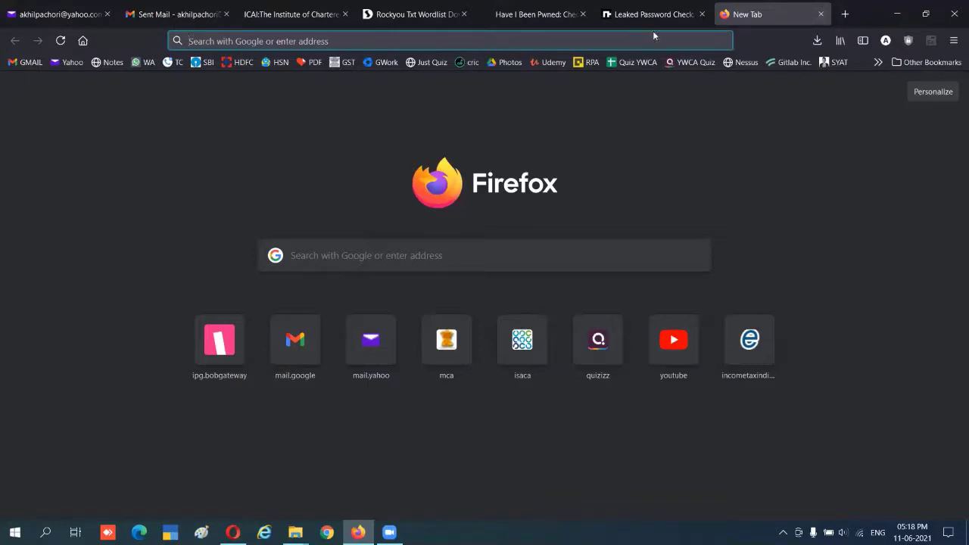
pyautogui.write('safen')
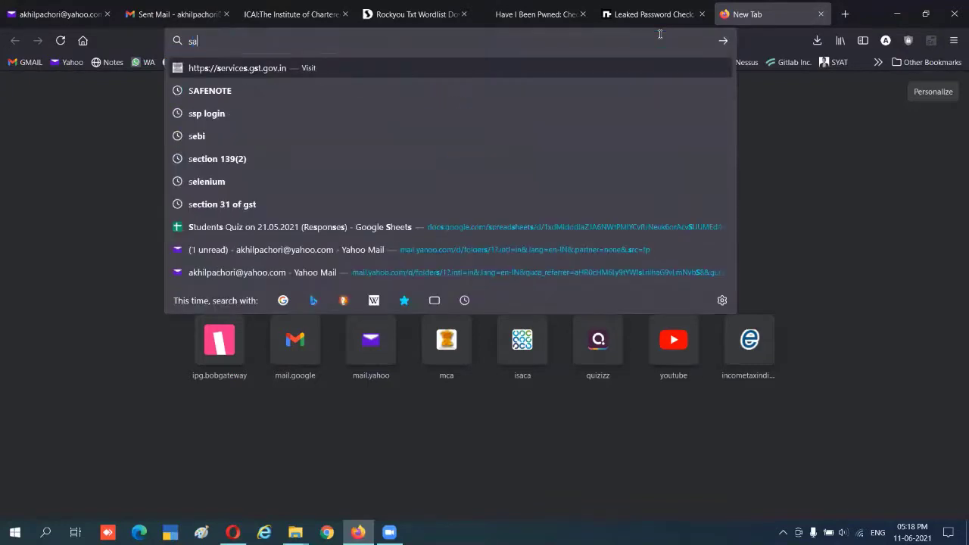
pyautogui.write('ote')
pyautogui.press('Down')
pyautogui.press('Return')
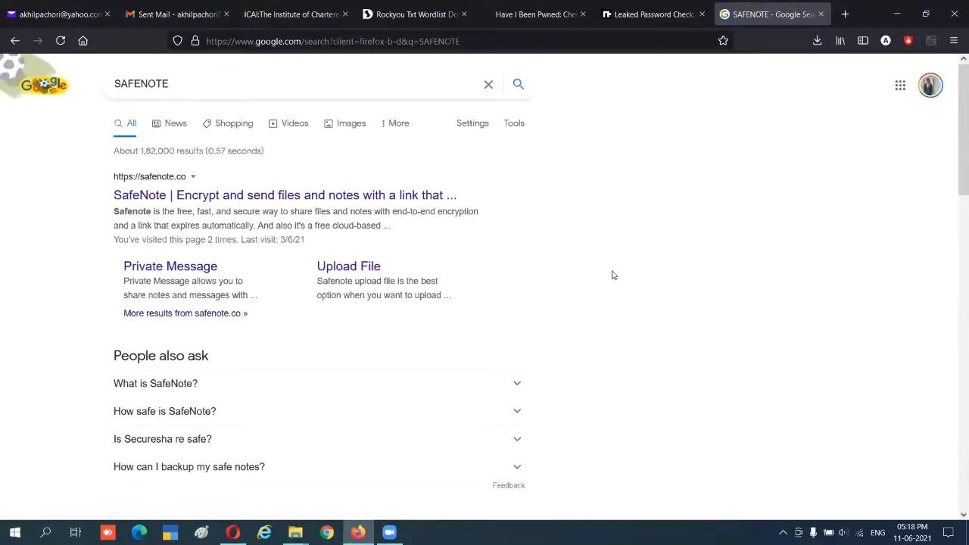
# Open safenote.co from the results and write the private message 'Infosys share buy @ 1100'.
pyautogui.click(158, 199)
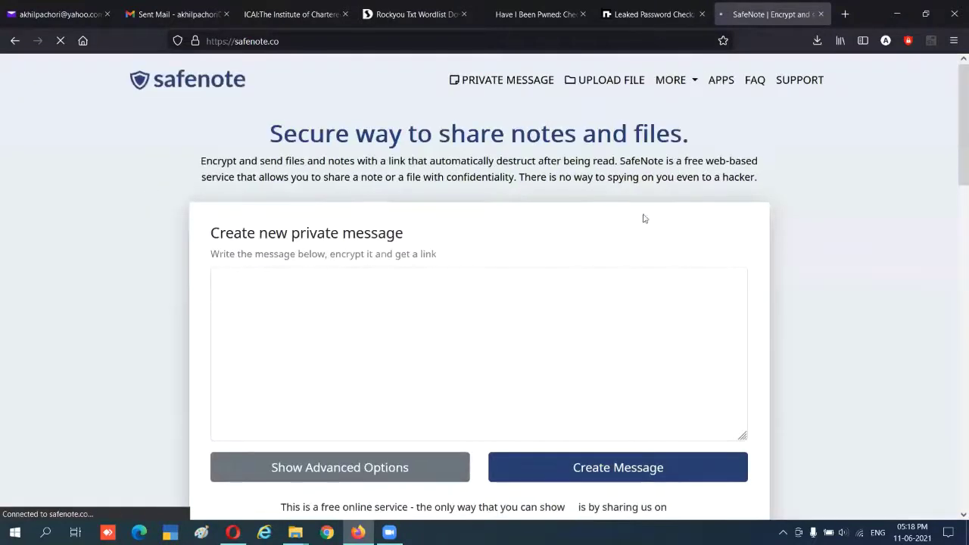
pyautogui.moveTo(957, 98); pyautogui.dragTo(956, 139)
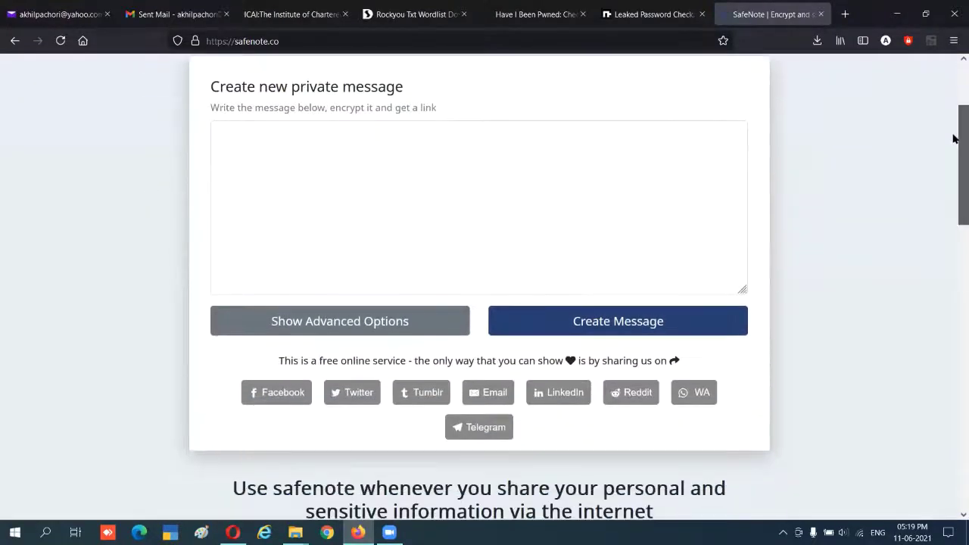
pyautogui.scroll(1, 955, 137)
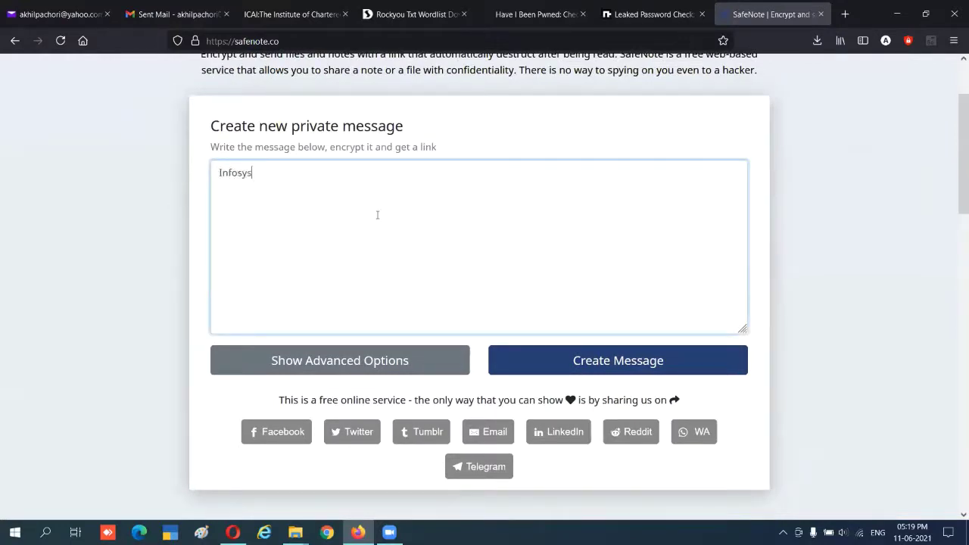
pyautogui.write('share buy @')
pyautogui.write('1100')
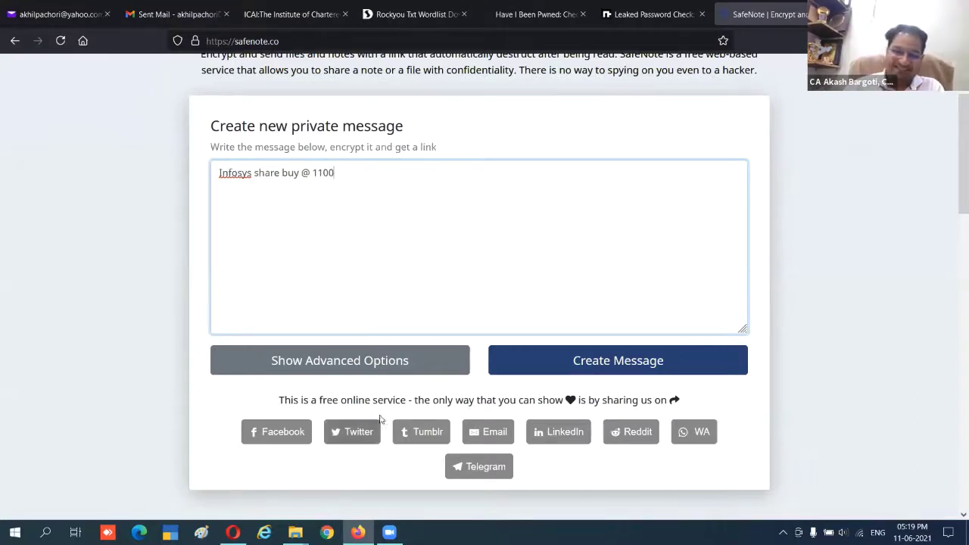
# Show the advanced options, limit the note to 6 views, and enter and confirm a custom password.
pyautogui.click(380, 369)
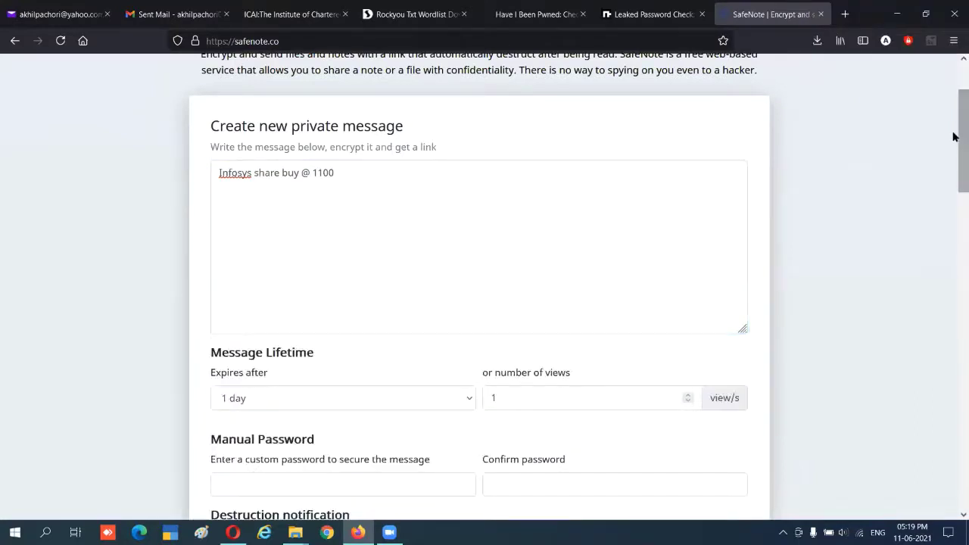
pyautogui.scroll(-3, 522, 260)
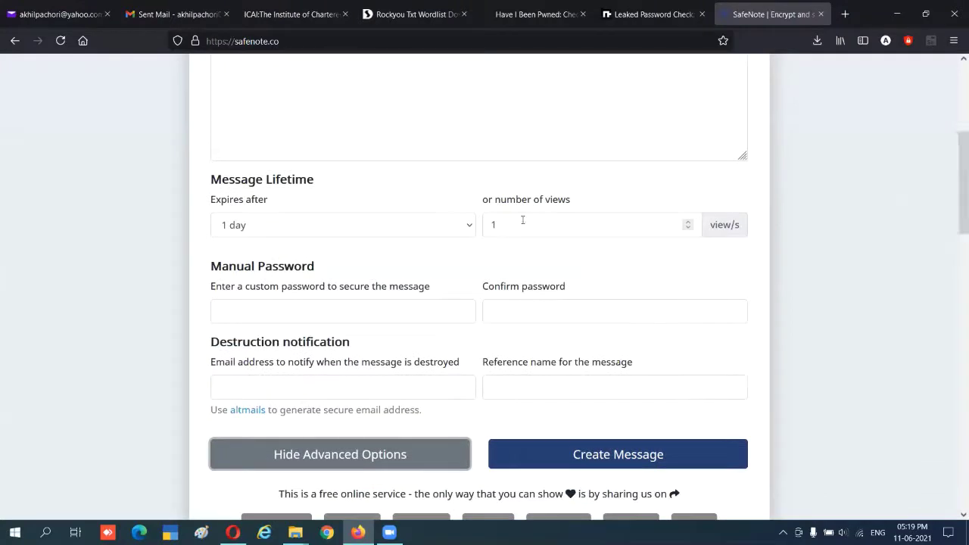
pyautogui.click(522, 219)
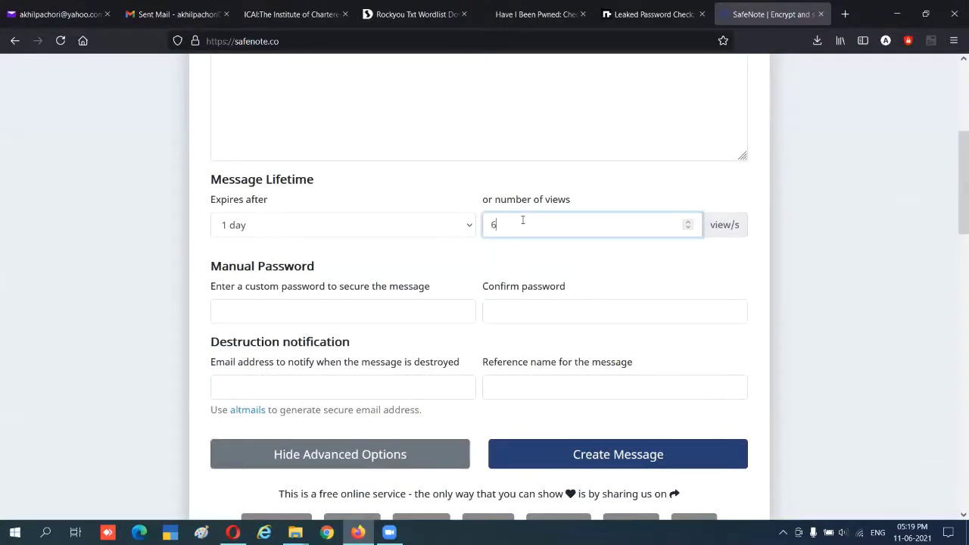
pyautogui.click(392, 320)
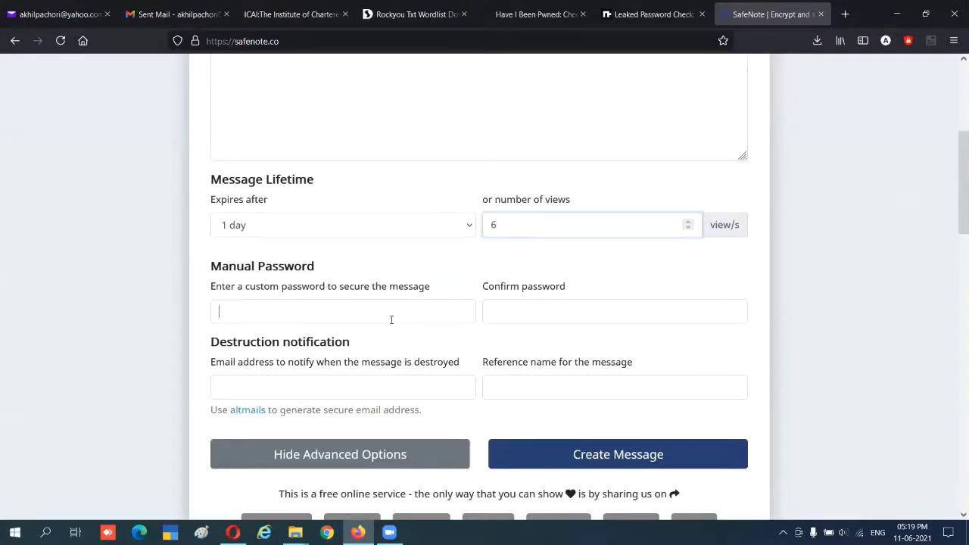
pyautogui.scroll(3, 320, 253)
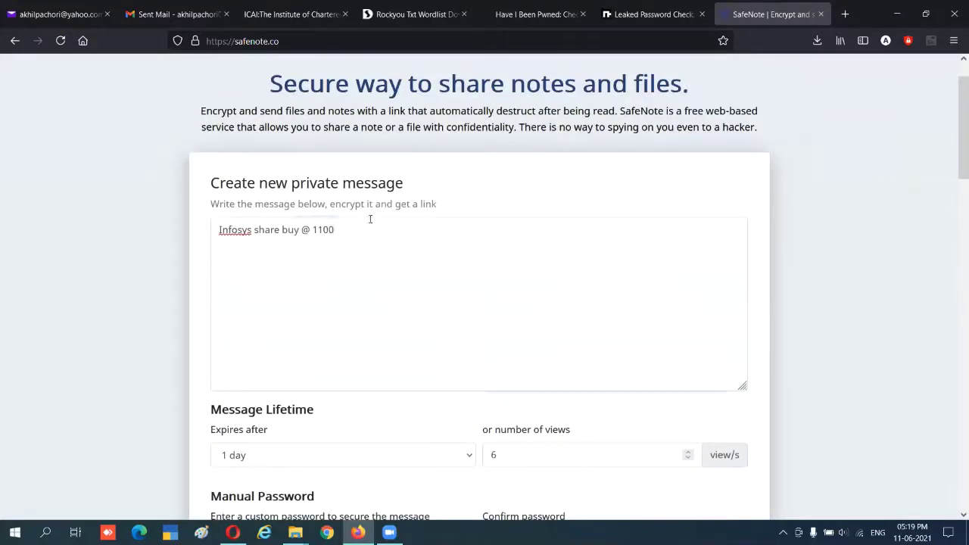
pyautogui.click(326, 234)
pyautogui.scroll(-3, 341, 257)
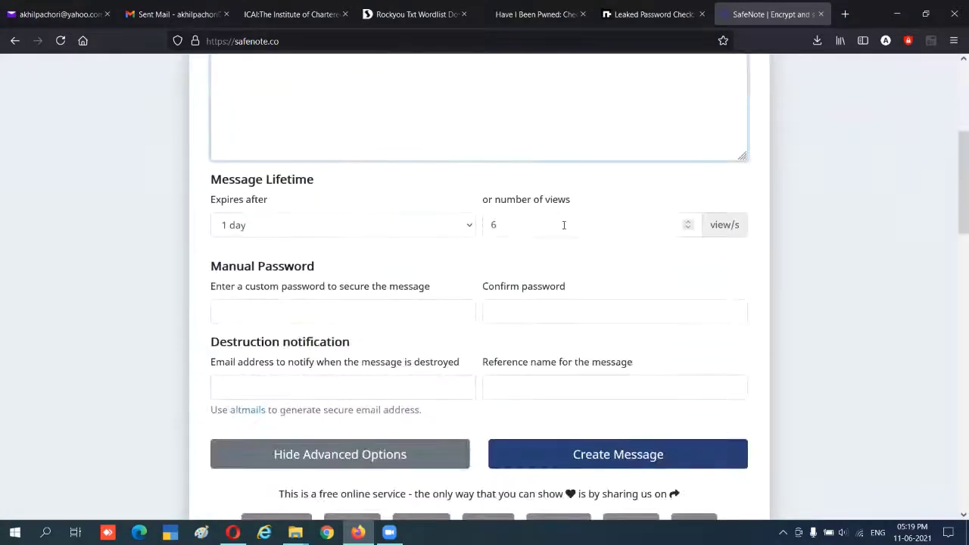
pyautogui.click(372, 309)
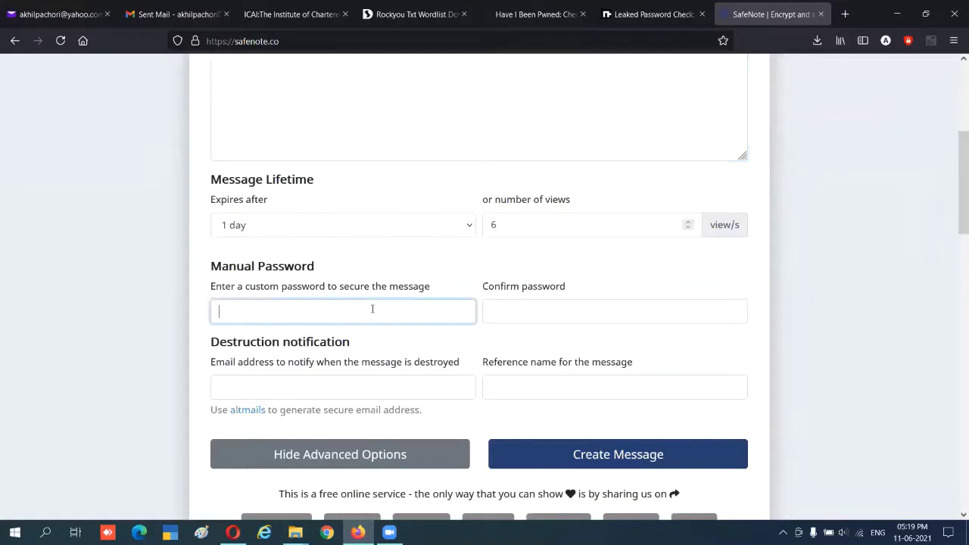
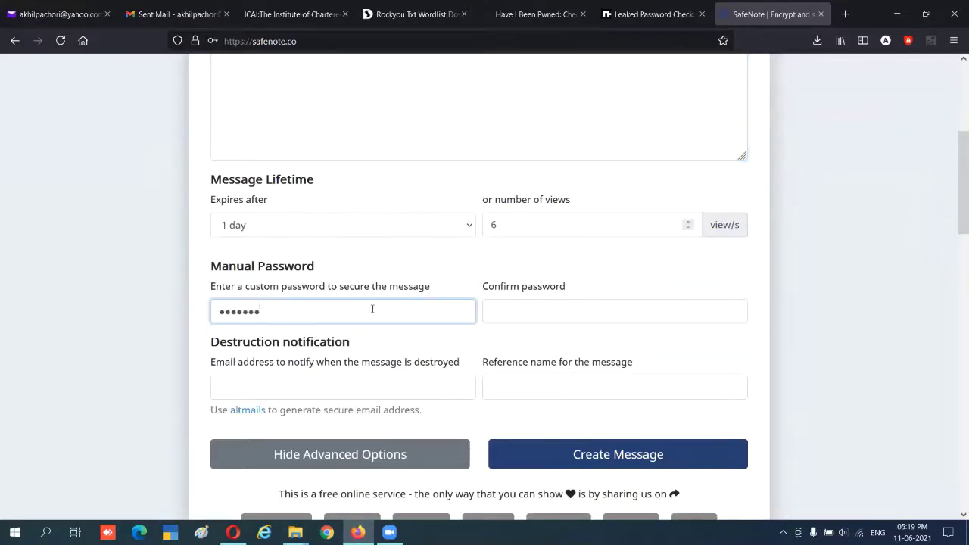
pyautogui.press('Tab')
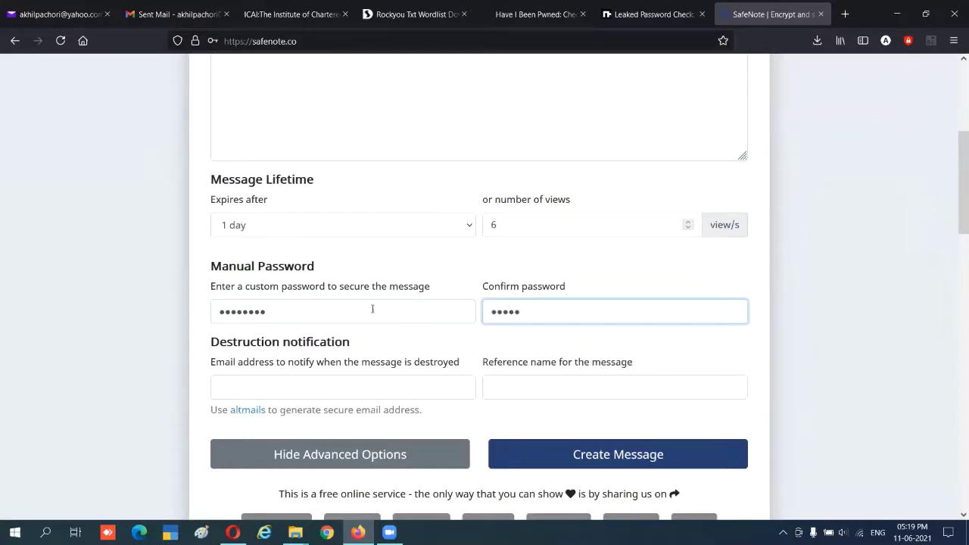
# Fill in the destruction-notification e-mail address and a reference name for the note.
pyautogui.click(348, 389)
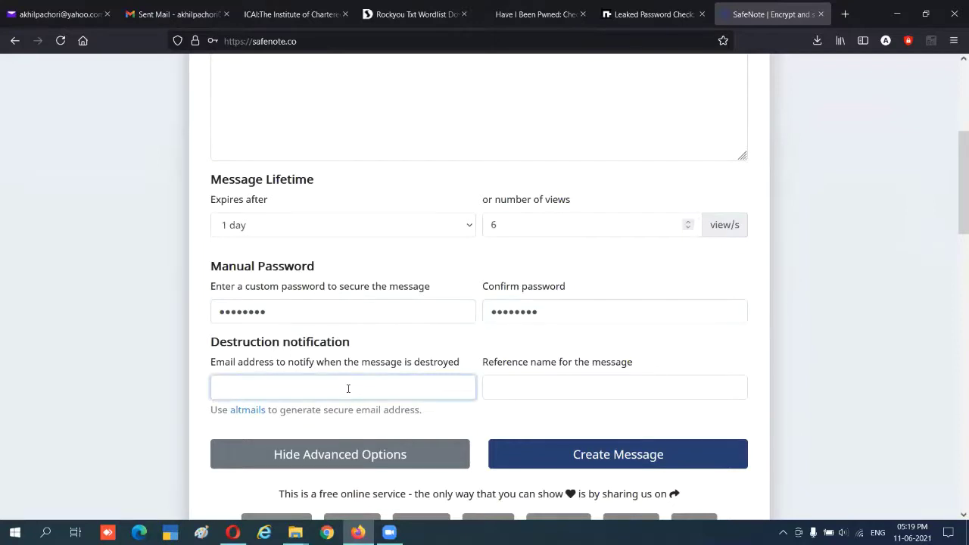
pyautogui.write('akhil')
pyautogui.press('Down')
pyautogui.press('Return')
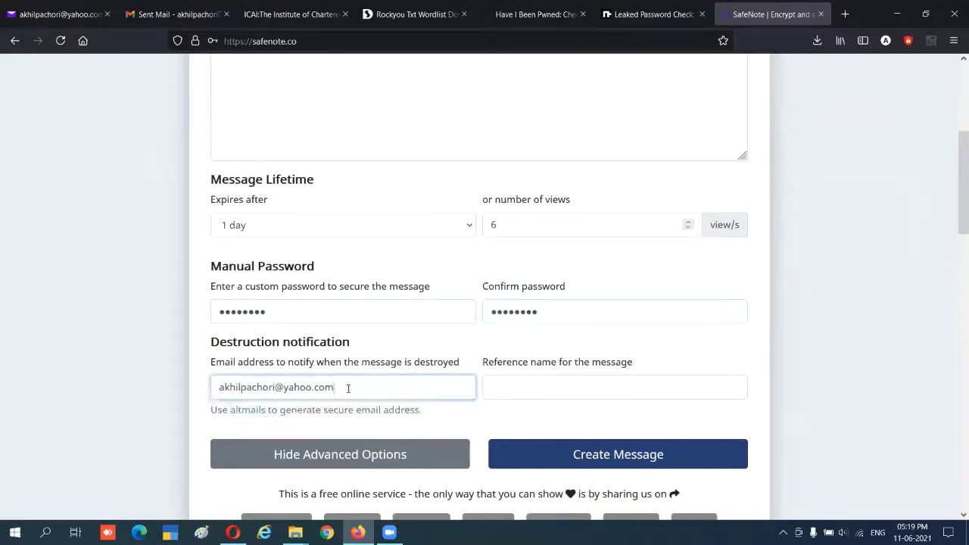
pyautogui.click(531, 389)
pyautogui.scroll(-3, 555, 350)
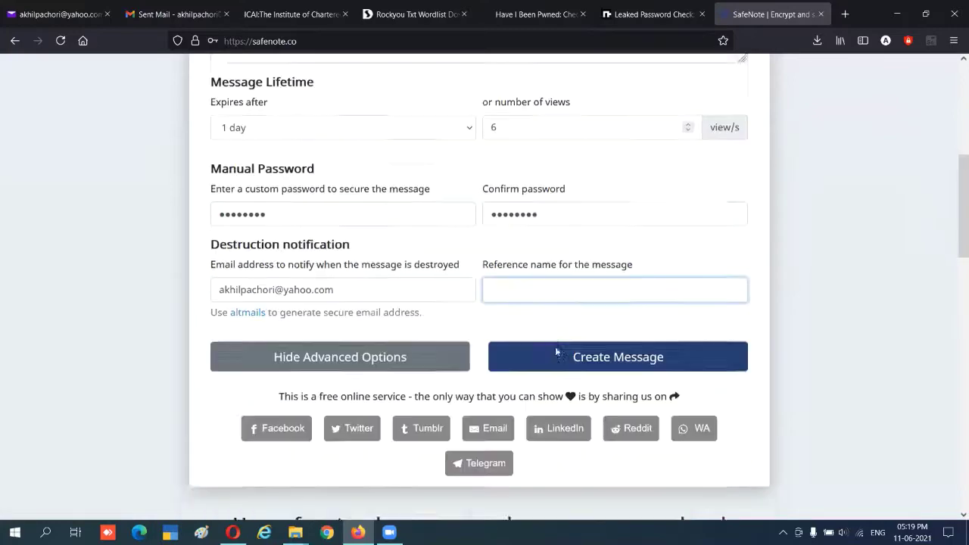
pyautogui.write('Akhil')
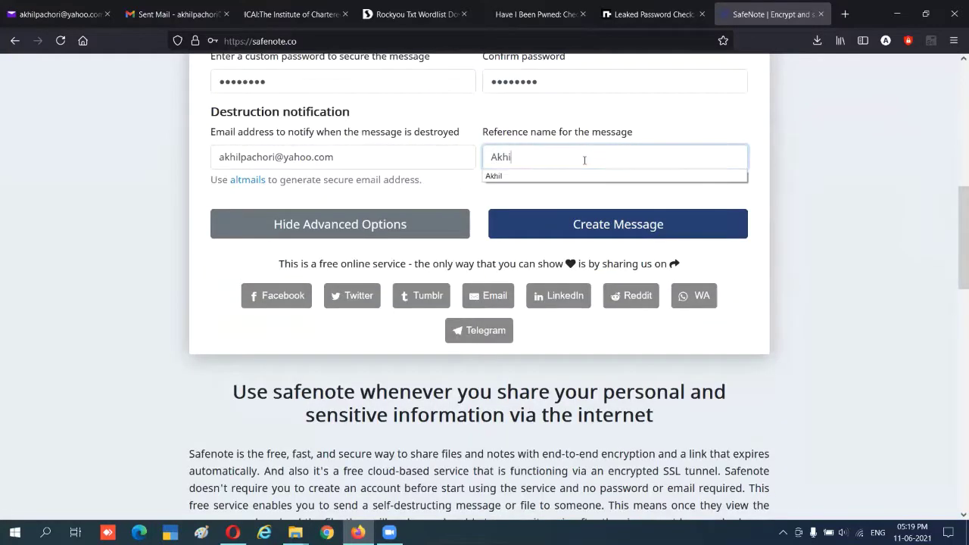
pyautogui.press('Tab')
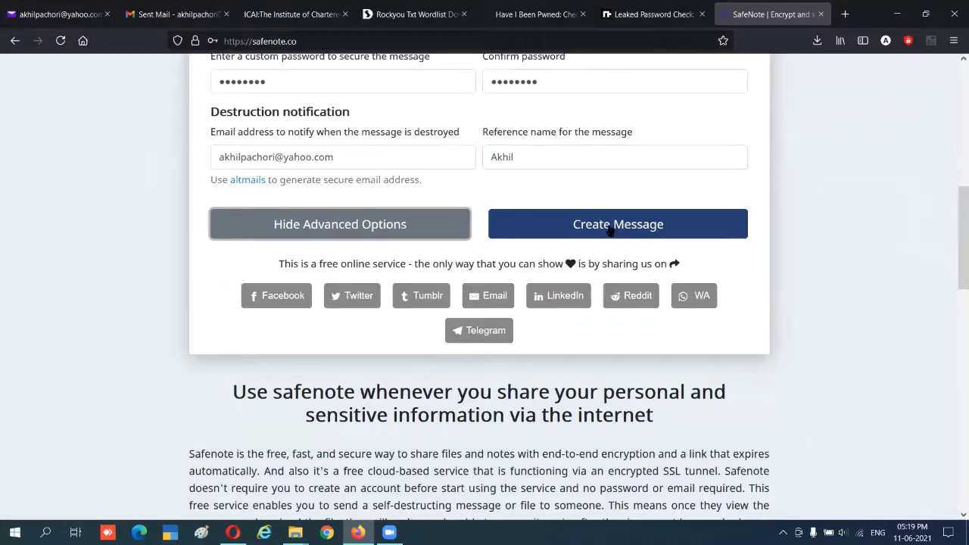
# Create the message and decline saving the login in the browser.
pyautogui.scroll(-6, 333, 318)
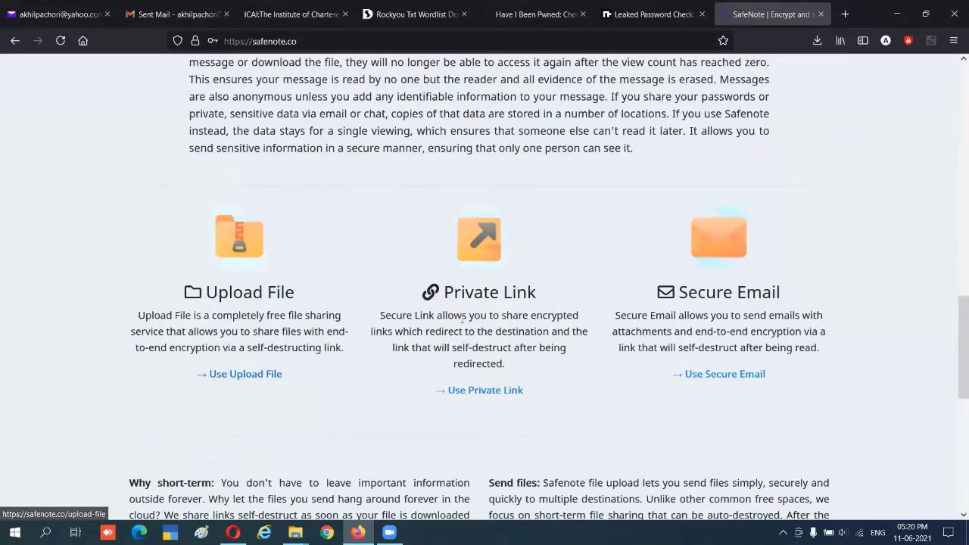
pyautogui.scroll(6, 508, 248)
pyautogui.scroll(3, 509, 250)
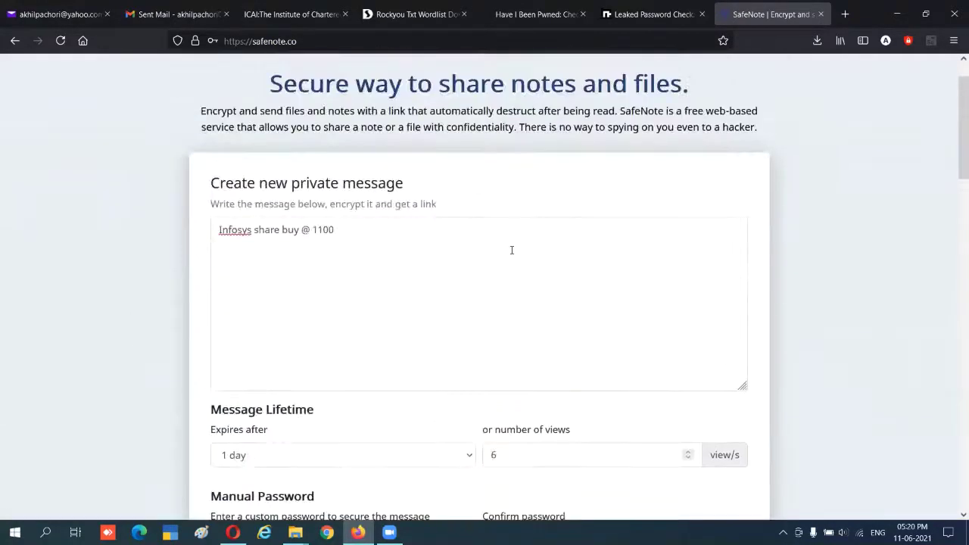
pyautogui.scroll(-9, 509, 252)
pyautogui.scroll(4, 573, 219)
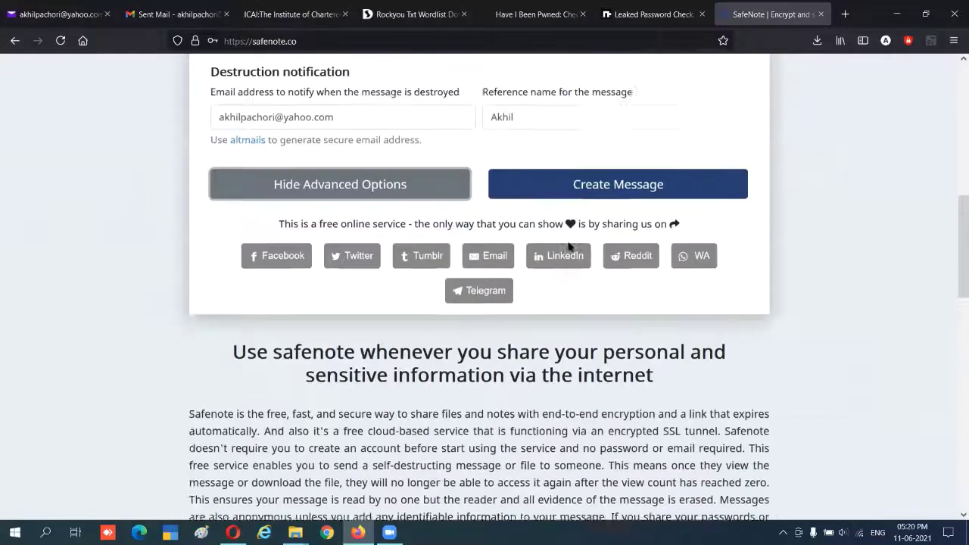
pyautogui.click(577, 229)
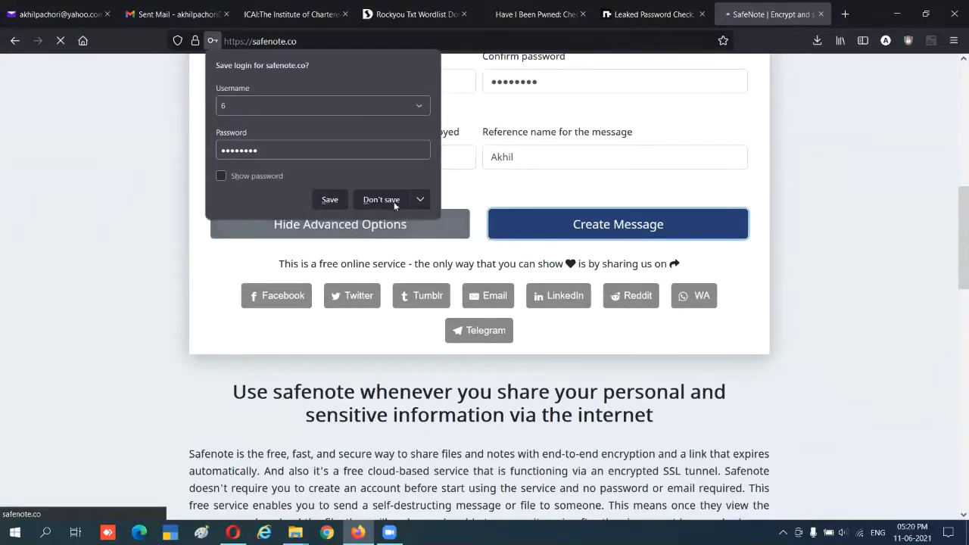
pyautogui.click(395, 203)
# Copy the note's shareable link, then go to the Yahoo Mail tab.
pyautogui.click(571, 247)
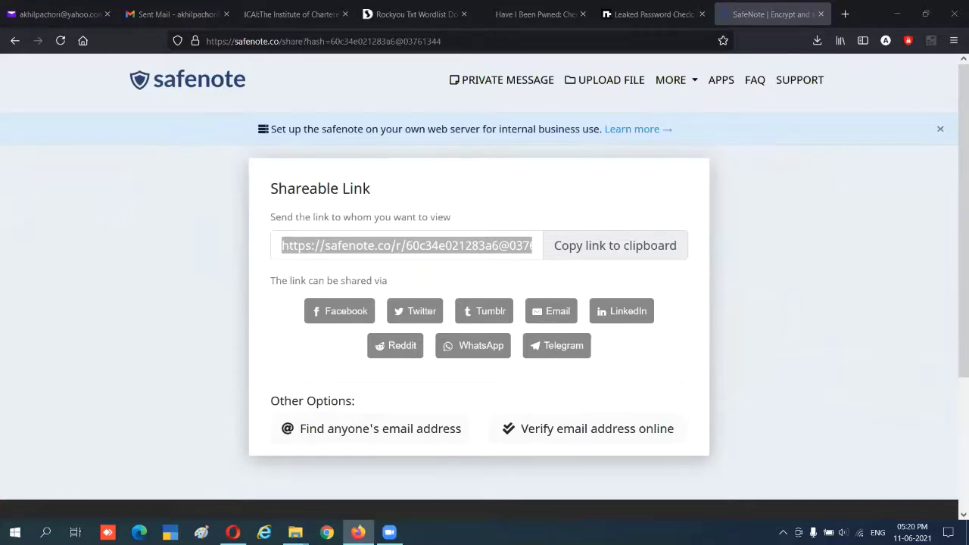
pyautogui.click(59, 14)
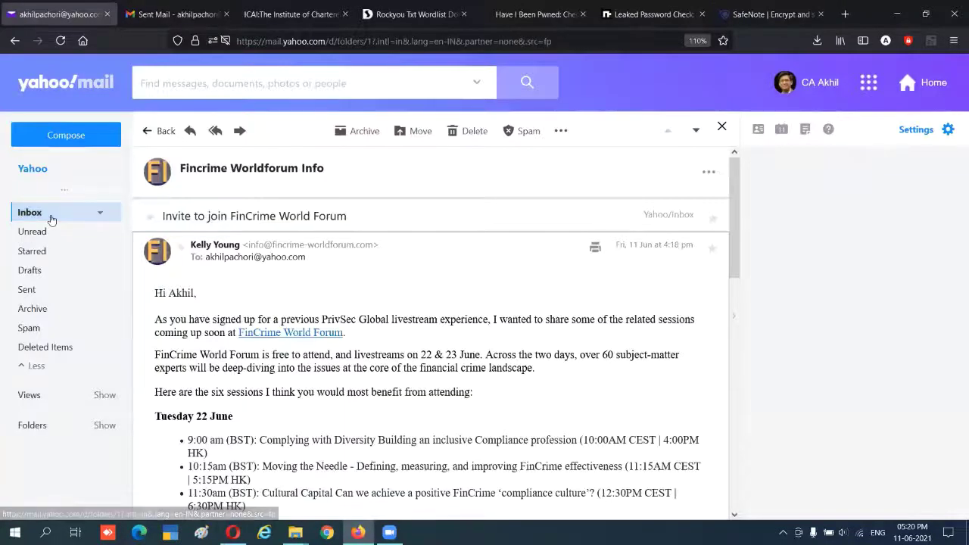
# Refresh the Yahoo inbox until the SafeNote read notification arrives.
pyautogui.click(52, 220)
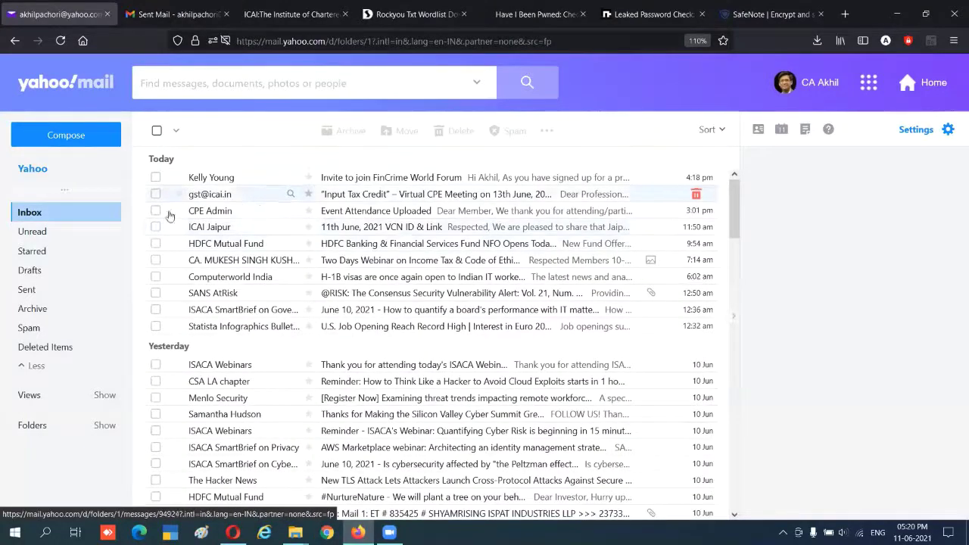
pyautogui.click(51, 216)
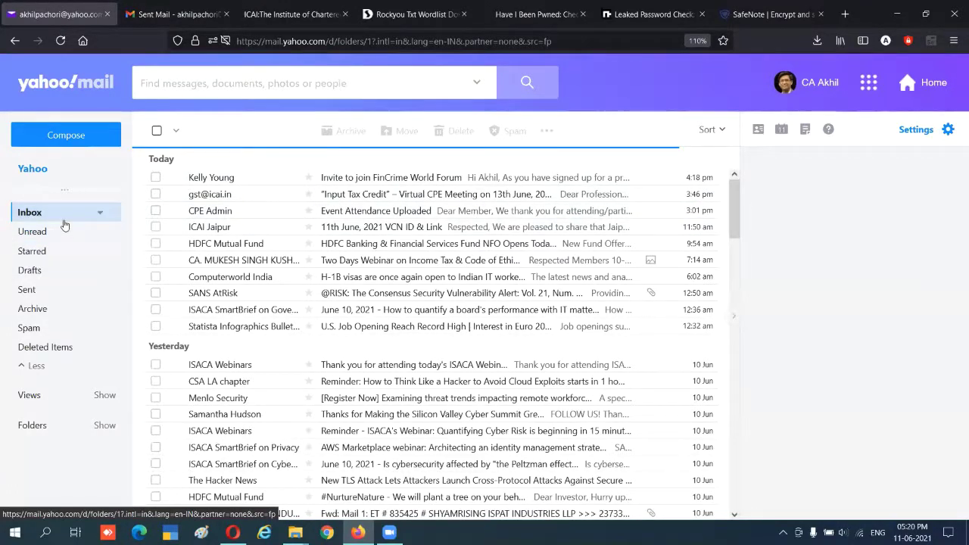
pyautogui.click(65, 219)
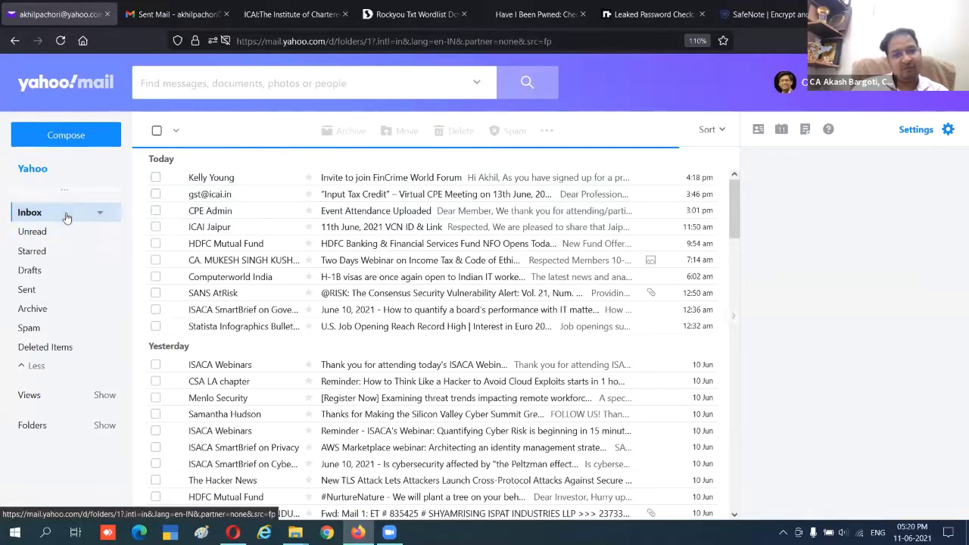
pyautogui.click(61, 42)
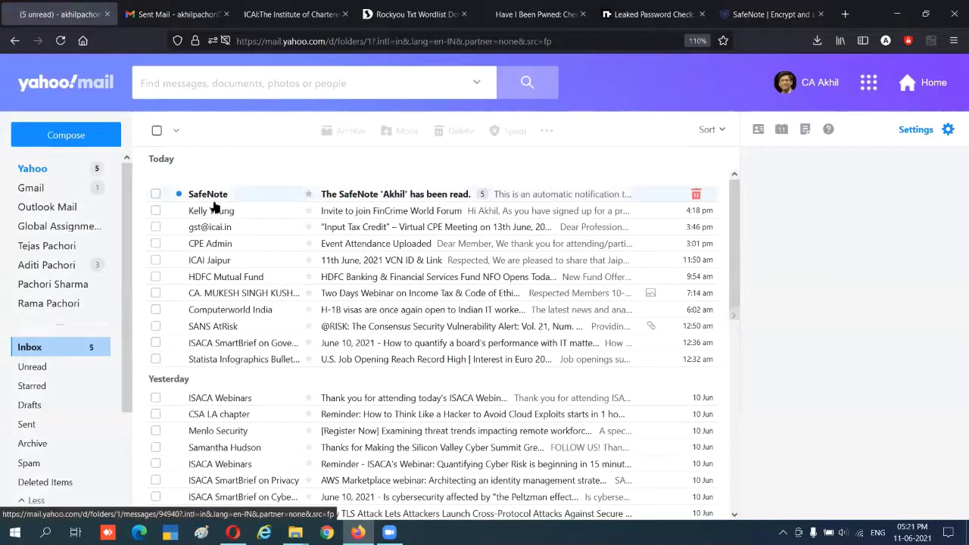
pyautogui.click(30, 174)
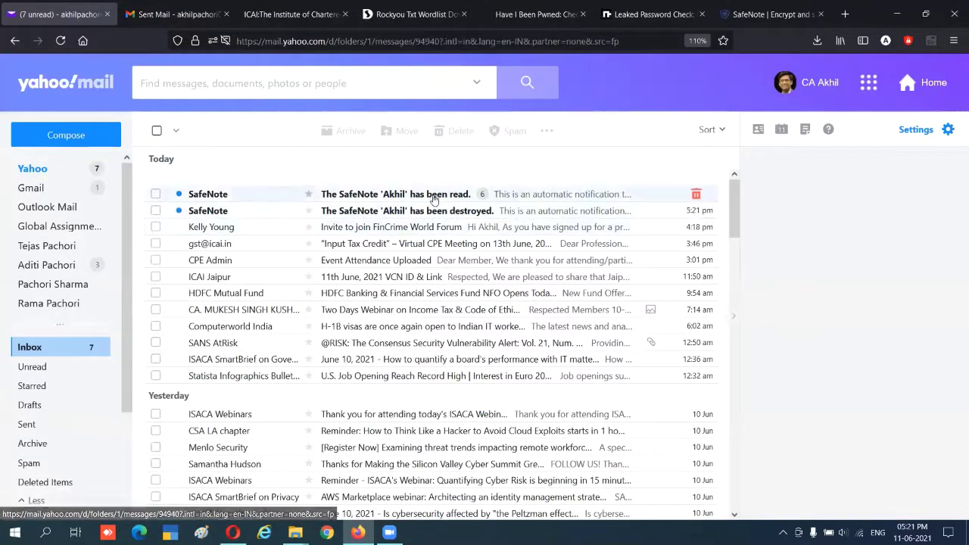
pyautogui.click(434, 199)
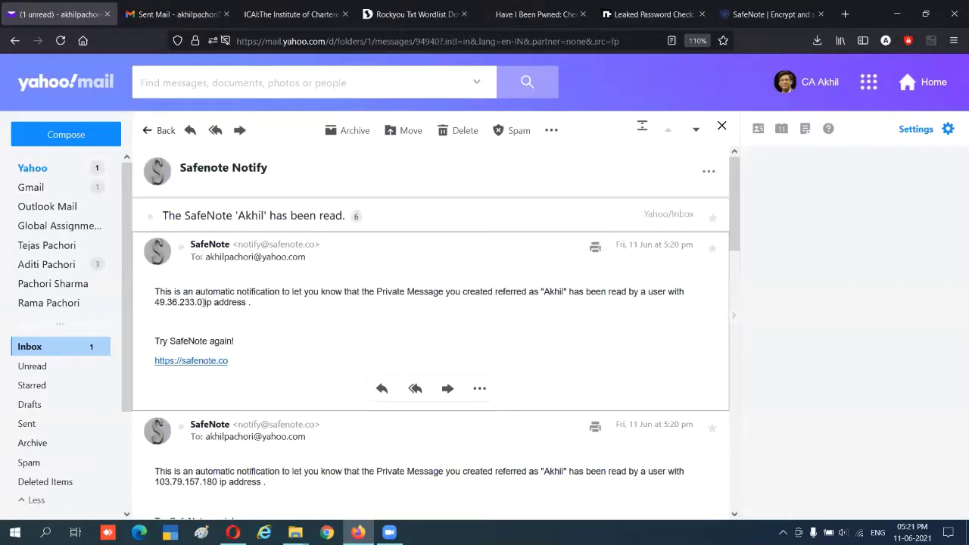
pyautogui.moveTo(202, 305); pyautogui.dragTo(163, 310)
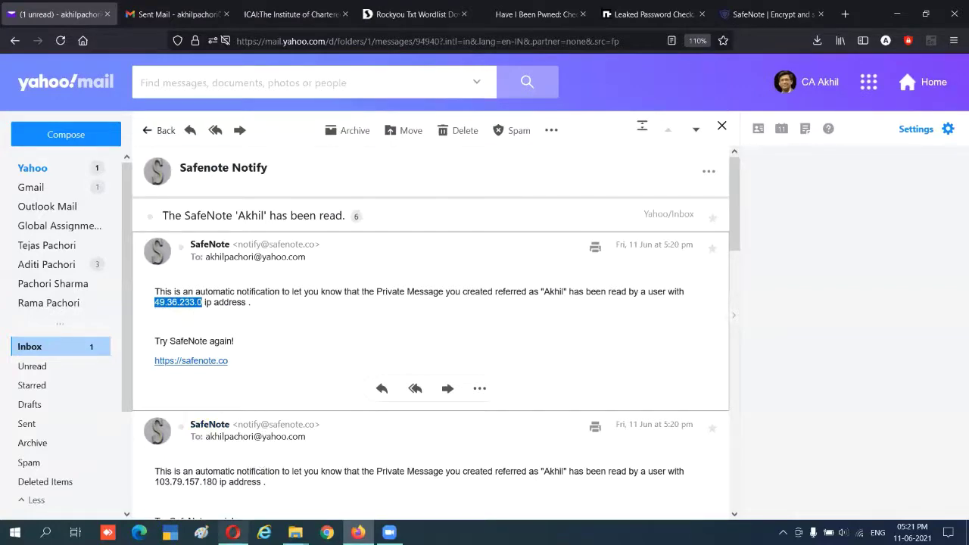
pyautogui.click(232, 532)
pyautogui.click(83, 10)
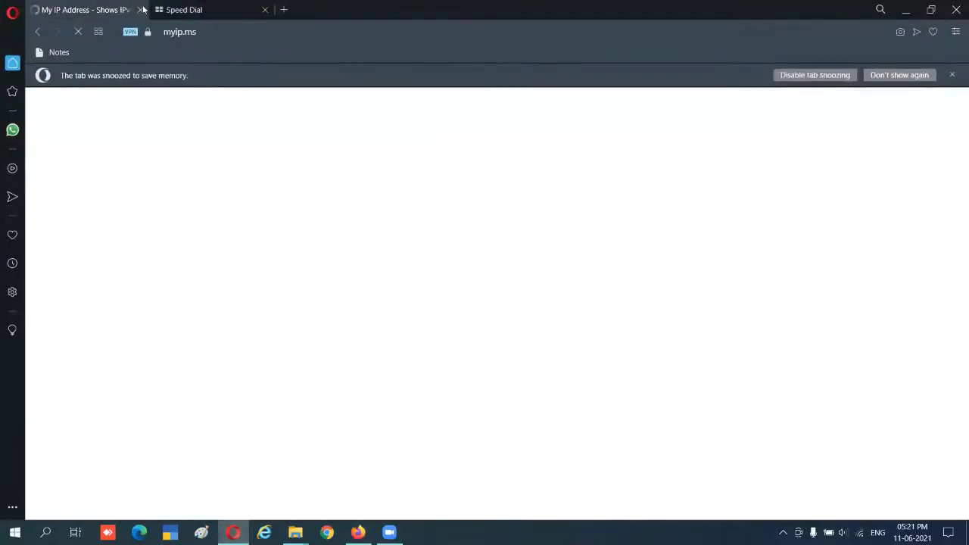
pyautogui.click(184, 10)
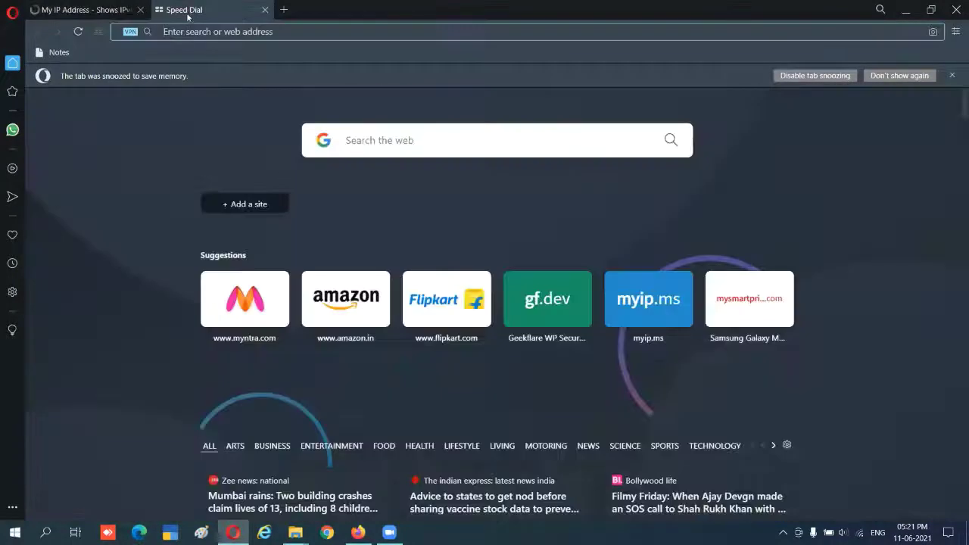
pyautogui.click(11, 10)
pyautogui.click(84, 10)
pyautogui.click(83, 9)
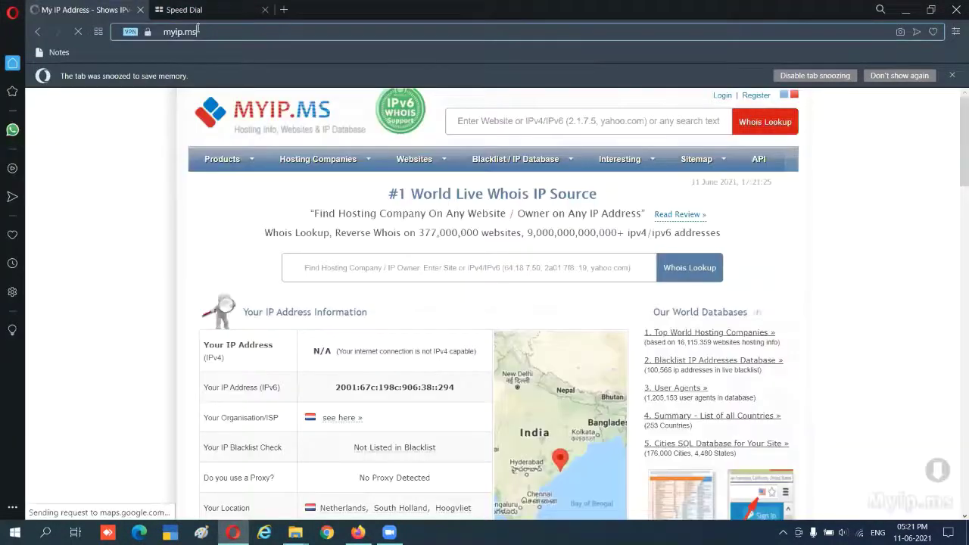
pyautogui.click(366, 263)
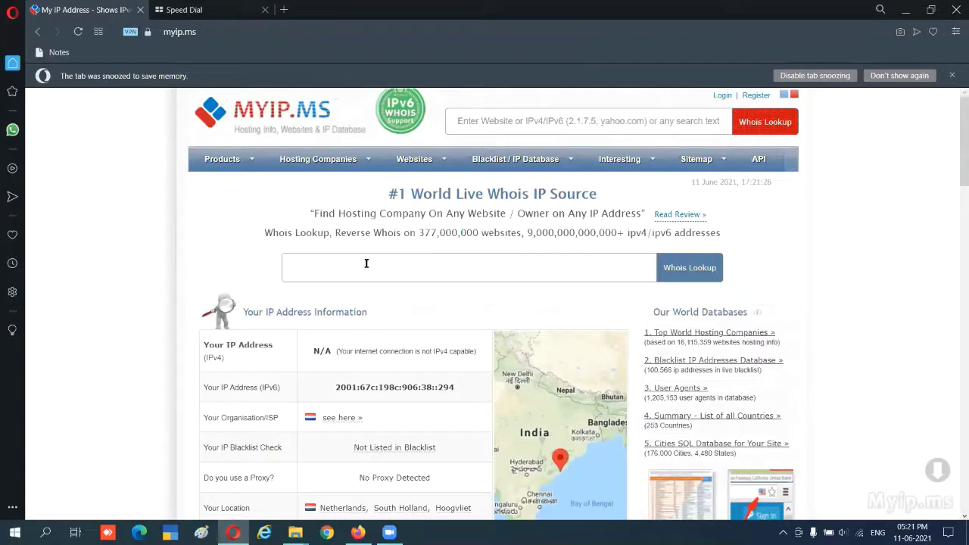
pyautogui.hotkey('ctrl', 'v')
pyautogui.click(678, 268)
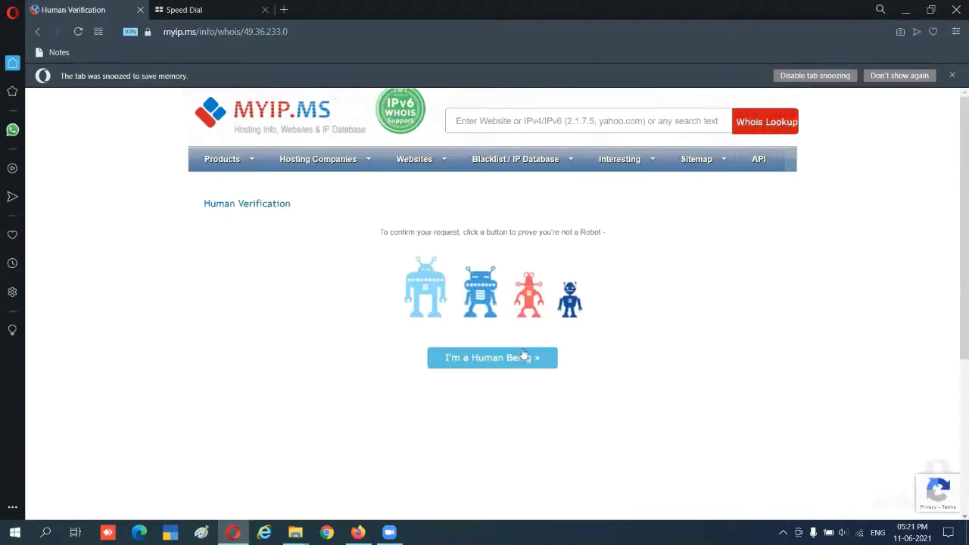
pyautogui.click(519, 359)
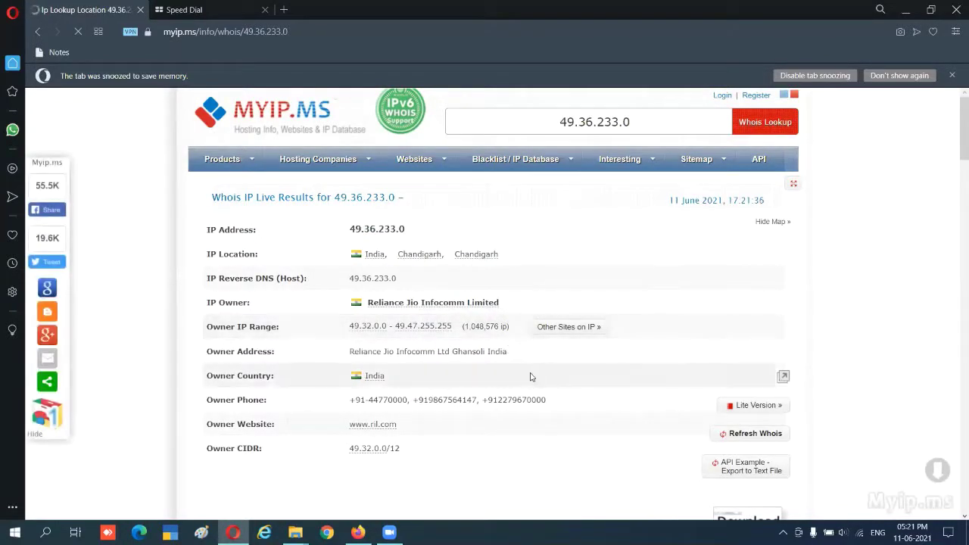
pyautogui.scroll(-3, 530, 377)
pyautogui.scroll(-3, 530, 377)
pyautogui.scroll(6, 525, 351)
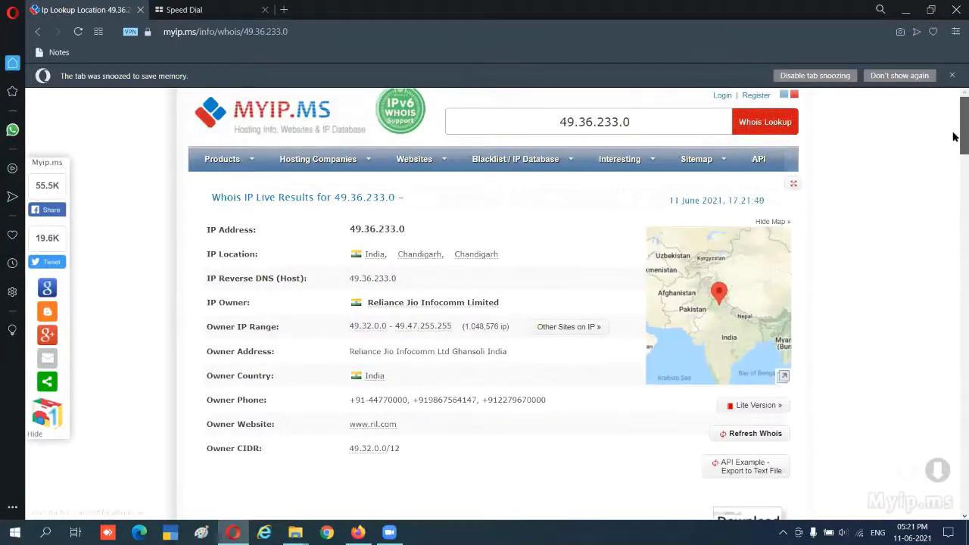
pyautogui.moveTo(956, 127); pyautogui.dragTo(954, 150)
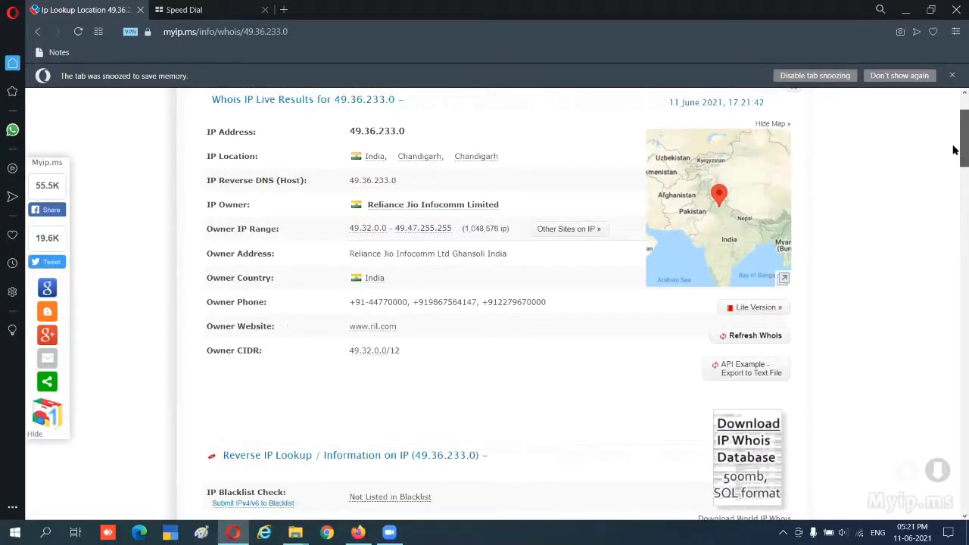
pyautogui.moveTo(954, 150); pyautogui.dragTo(954, 142)
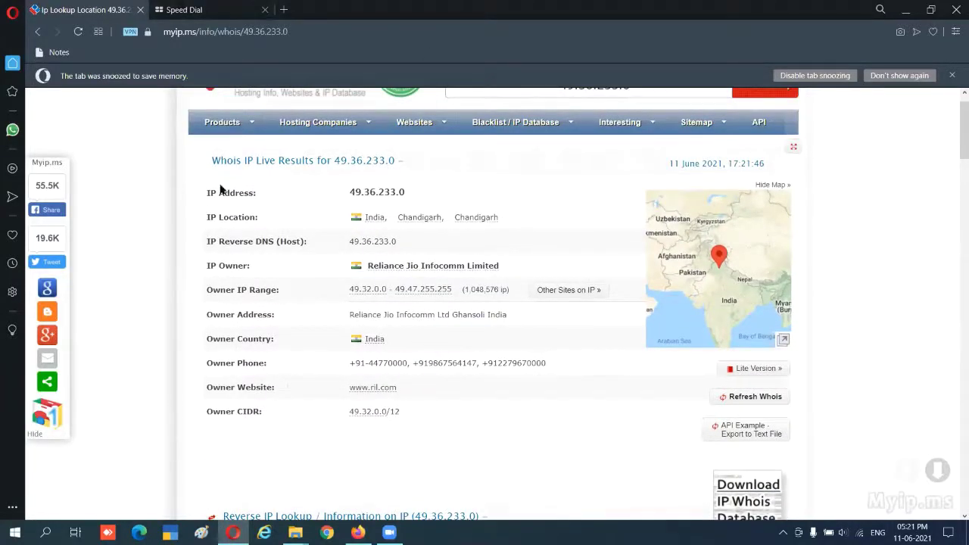
pyautogui.hotkey('alt', 'Tab')
pyautogui.scroll(-4, 446, 284)
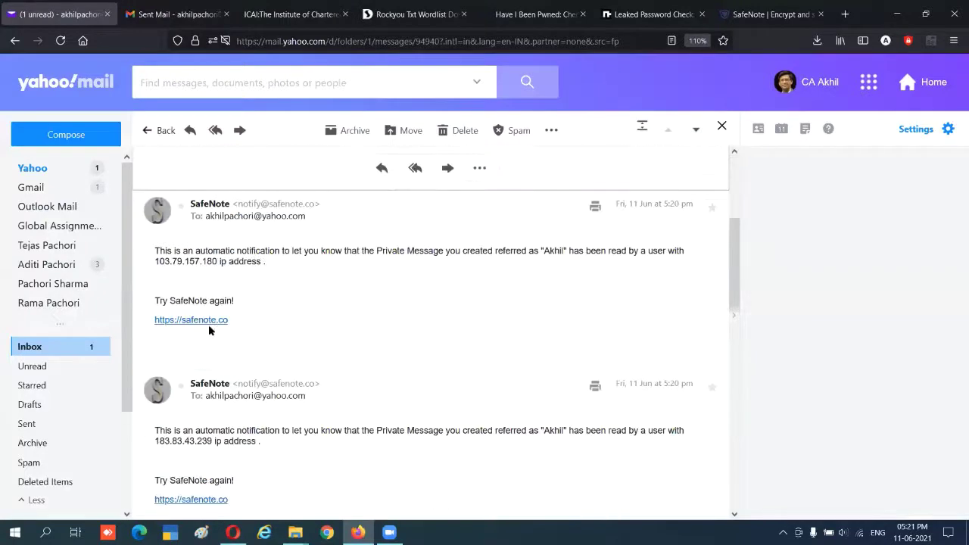
pyautogui.scroll(-2, 190, 309)
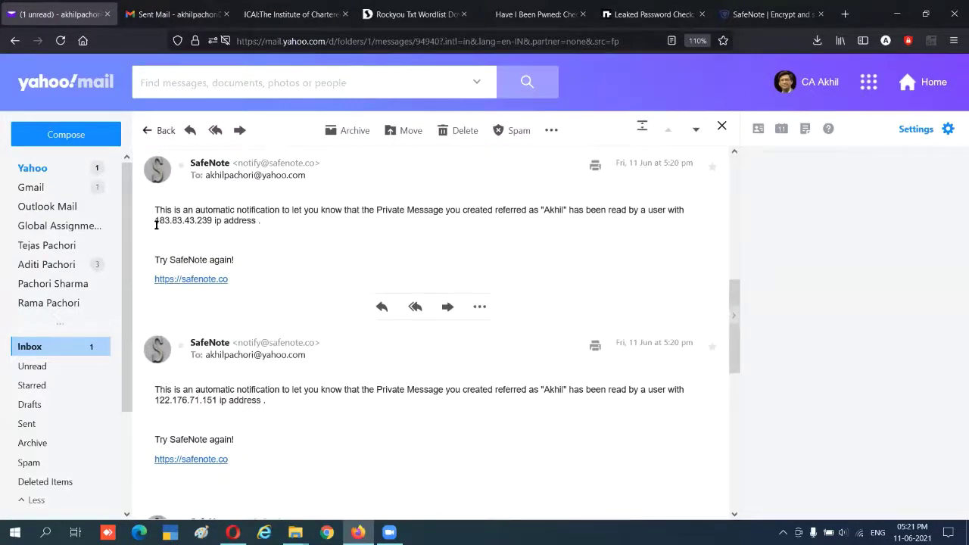
pyautogui.scroll(-3, 160, 217)
pyautogui.moveTo(155, 182); pyautogui.dragTo(206, 190)
pyautogui.hotkey('alt', 'Tab')
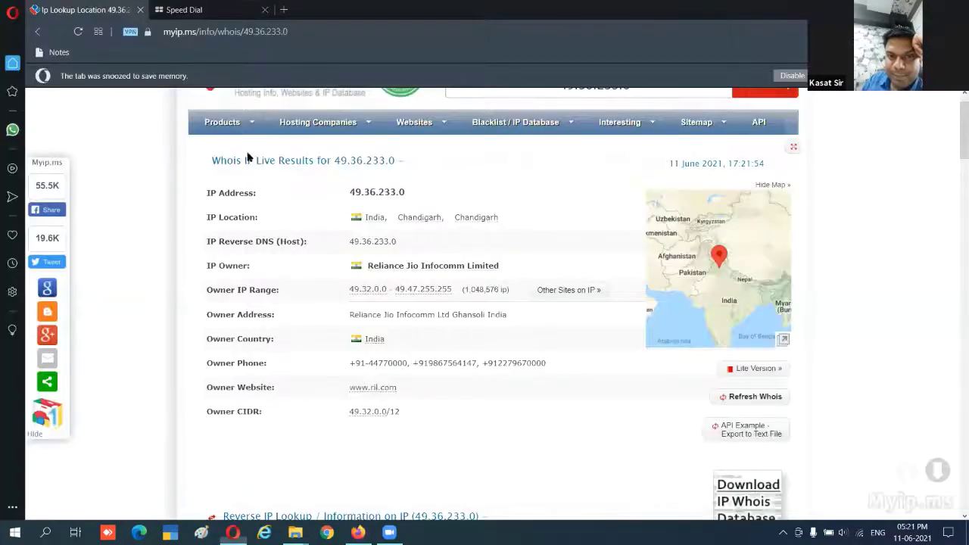
pyautogui.hotkey('ctrl', 'a')
pyautogui.hotkey('ctrl', 'v')
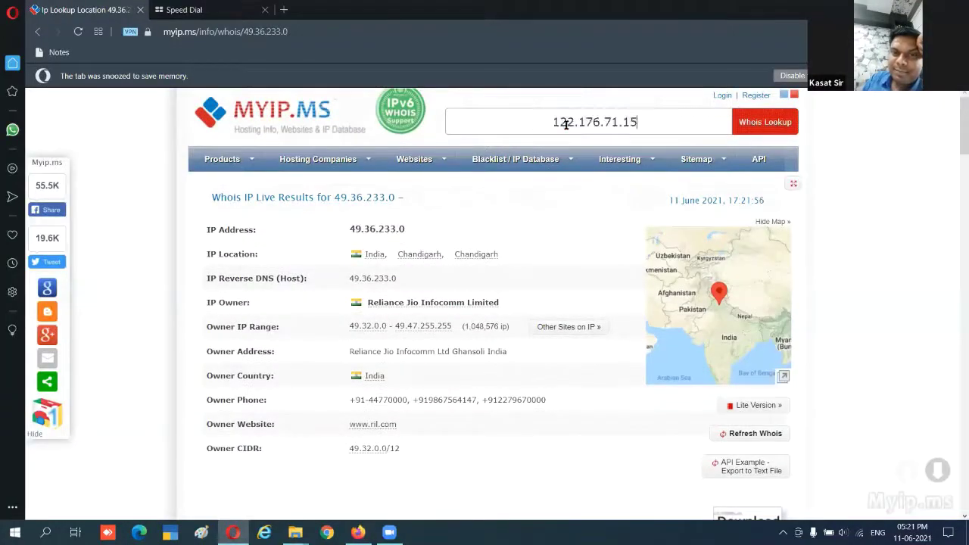
pyautogui.click(763, 123)
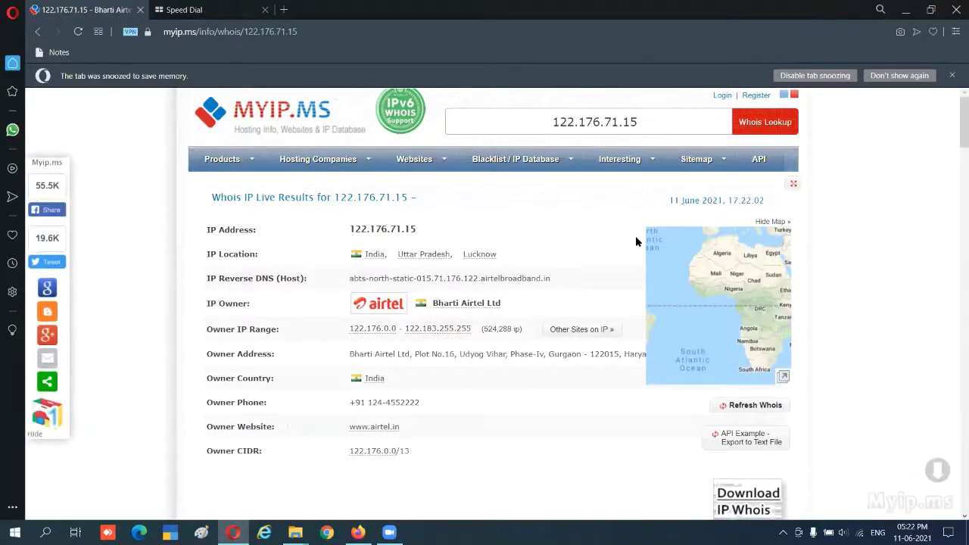
pyautogui.scroll(-5, 581, 312)
pyautogui.hotkey('alt', 'Tab')
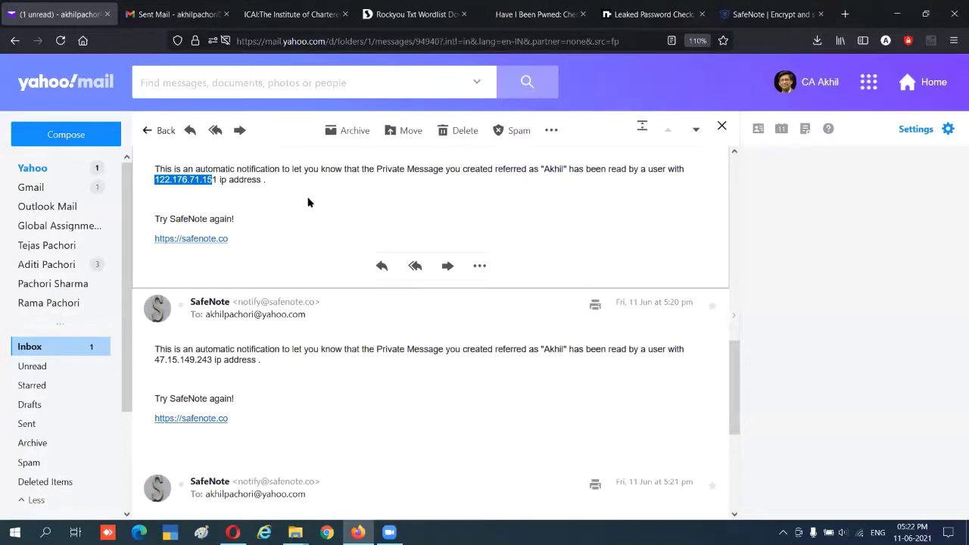
# Open the Yahoo Mail notification that the SafeNote note has been destroyed.
pyautogui.click(161, 130)
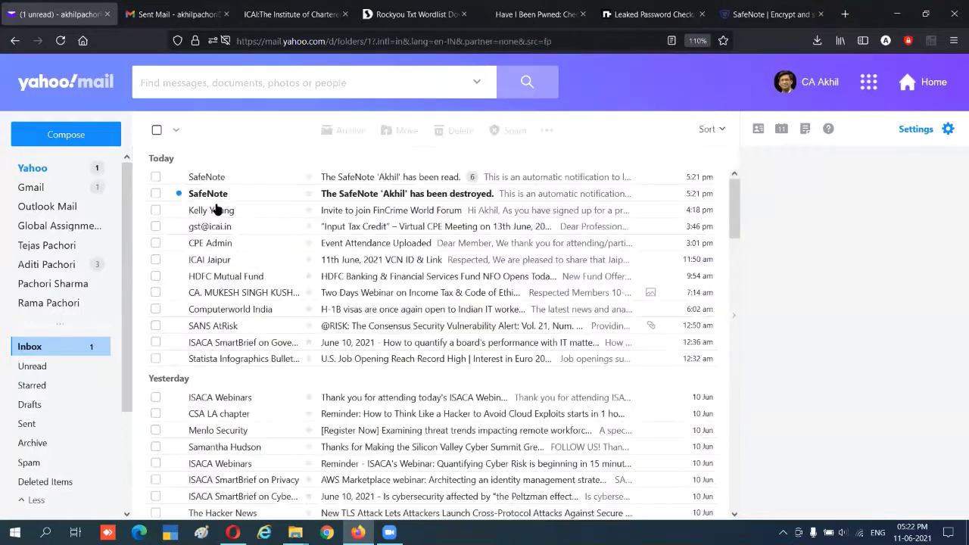
pyautogui.click(216, 201)
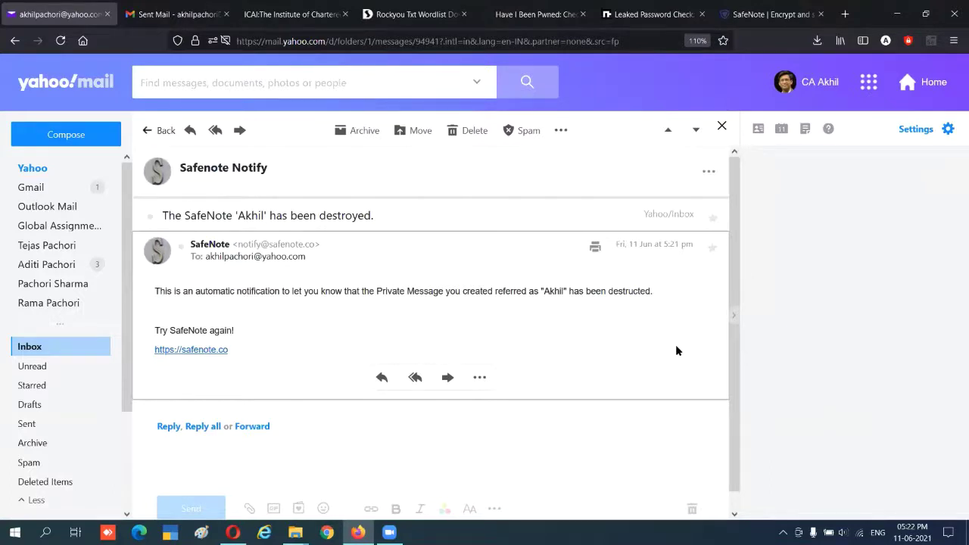
pyautogui.click(653, 13)
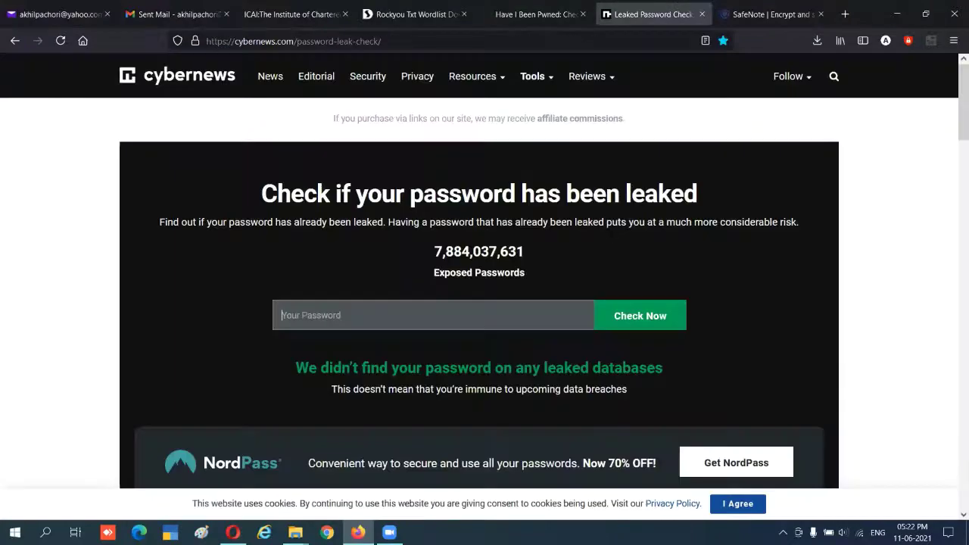
pyautogui.click(727, 12)
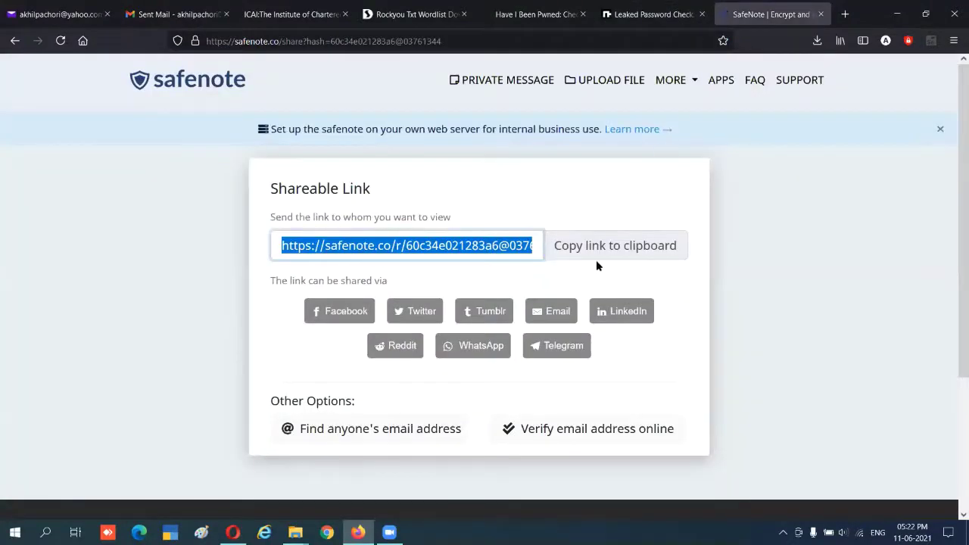
# Load the SafeNote shareable link in a new tab and highlight 'This link has expired'.
pyautogui.click(845, 13)
pyautogui.press('Return')
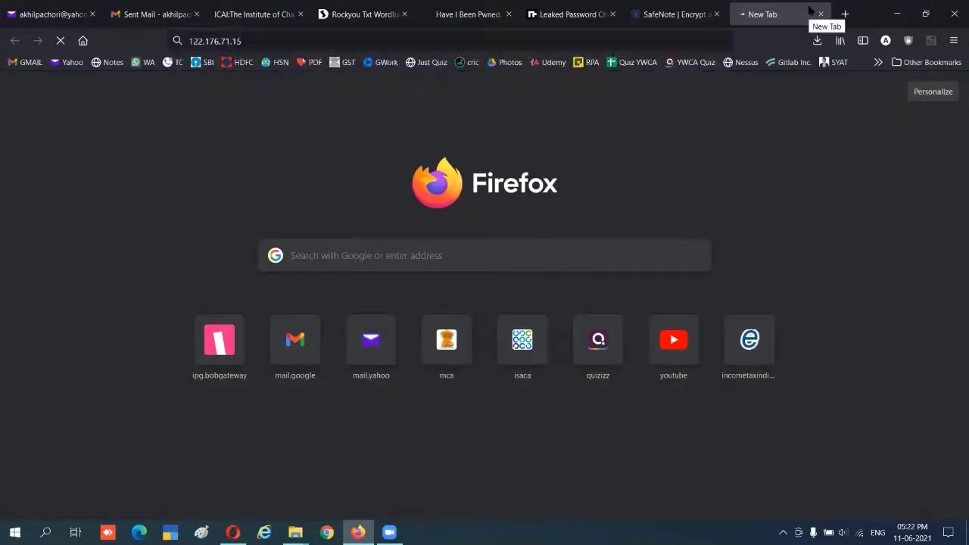
pyautogui.hotkey('ctrl', 'shift', 'Tab')
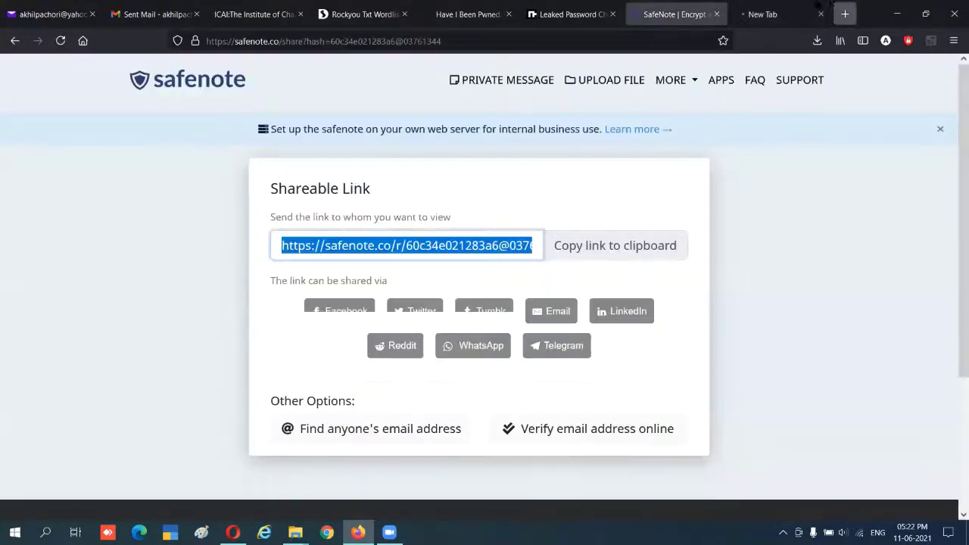
pyautogui.click(828, 7)
pyautogui.click(666, 41)
pyautogui.press('Return')
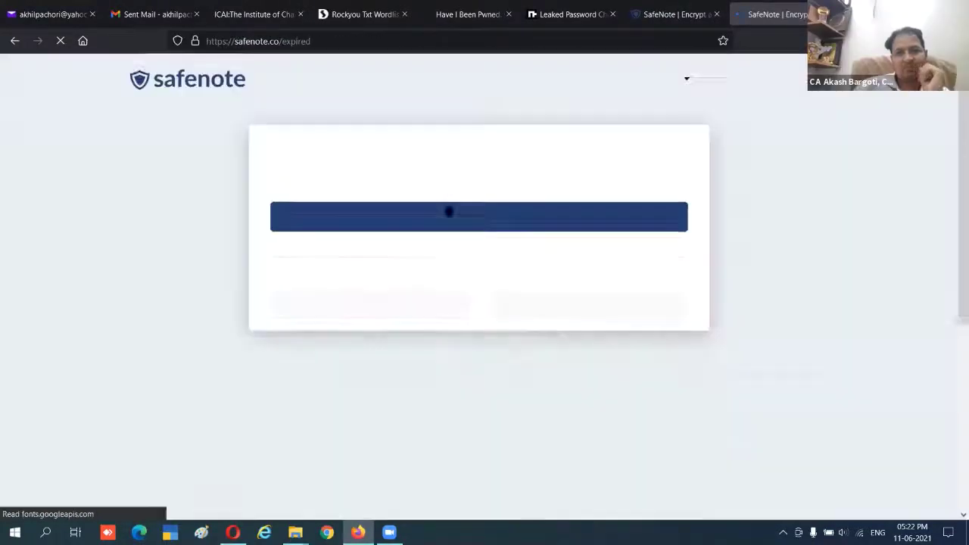
pyautogui.moveTo(410, 156); pyautogui.dragTo(329, 156)
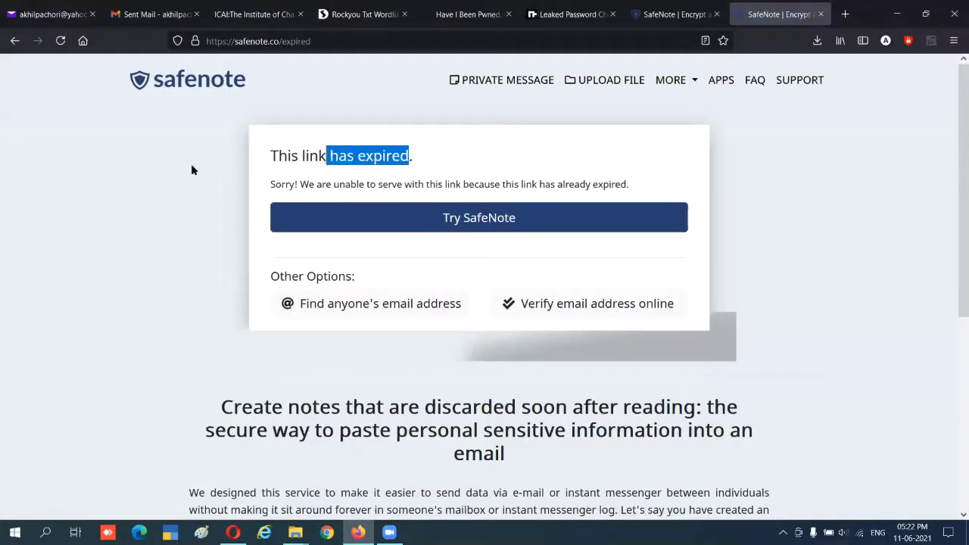
pyautogui.moveTo(192, 170); pyautogui.dragTo(192, 169)
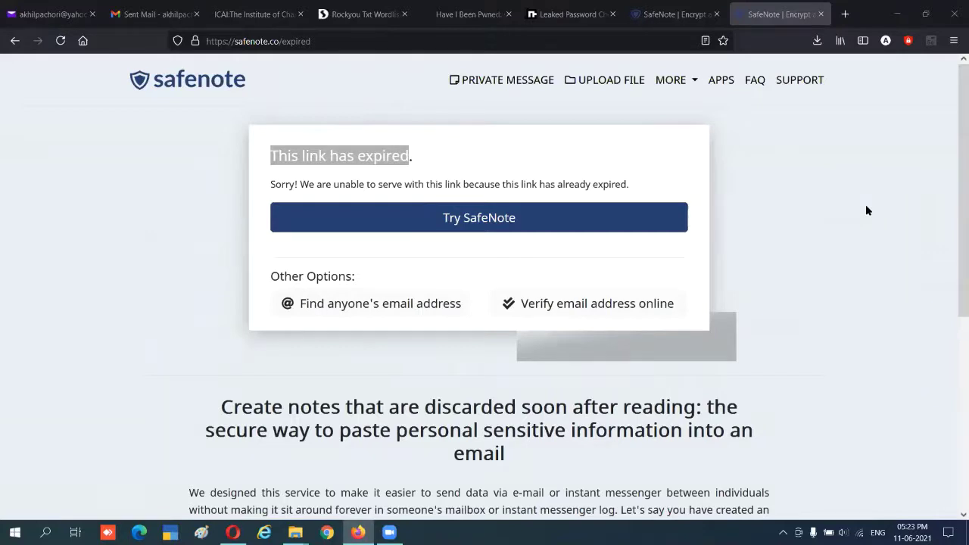
# Load jaipur-icai.org in a new tab, reload it, and scroll through the Jaipur Branch site.
pyautogui.click(846, 14)
pyautogui.write('j')
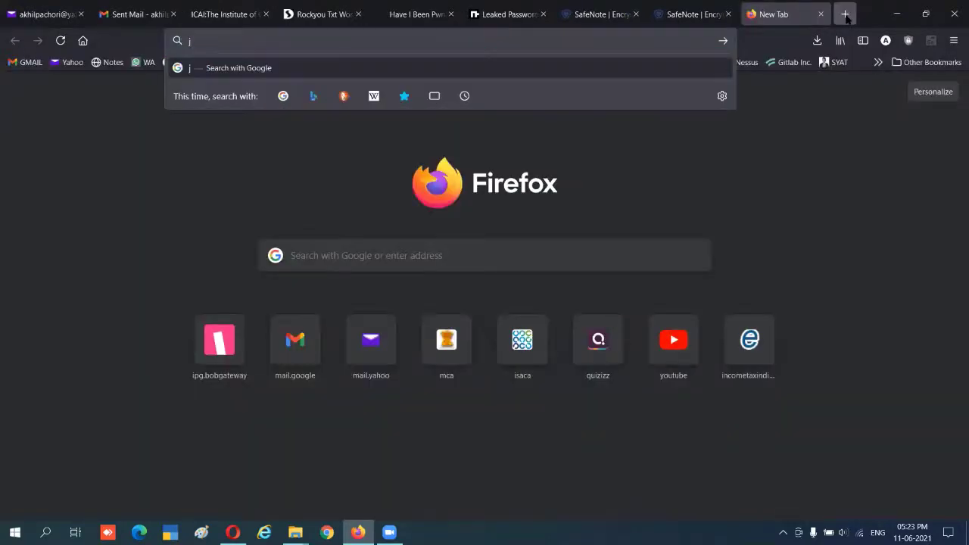
pyautogui.write('aipur-')
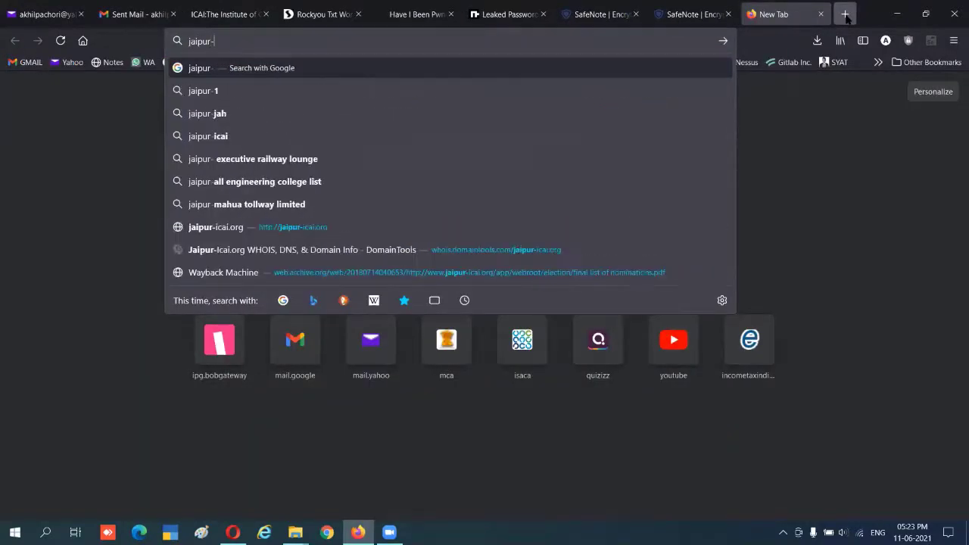
pyautogui.write('icai.org')
pyautogui.press('Return')
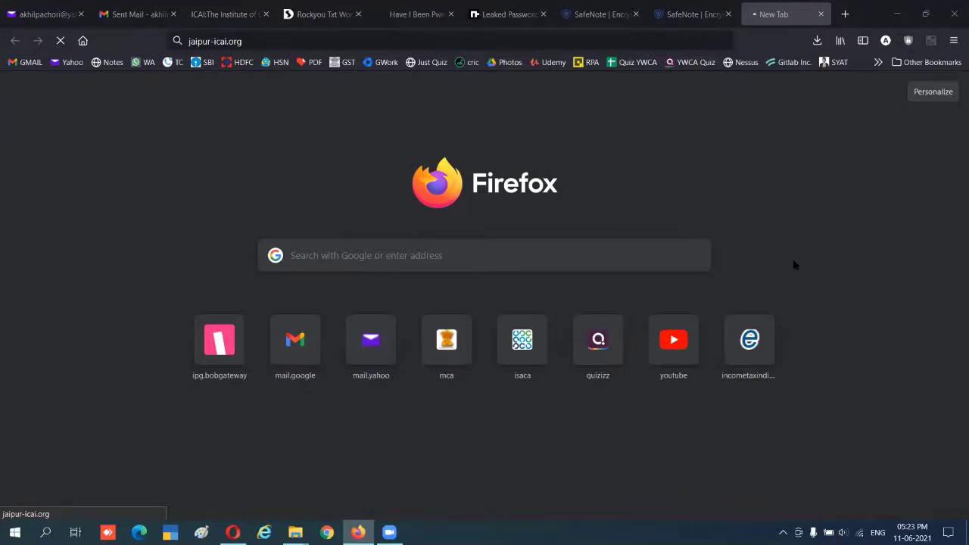
pyautogui.click(298, 41)
pyautogui.click(110, 148)
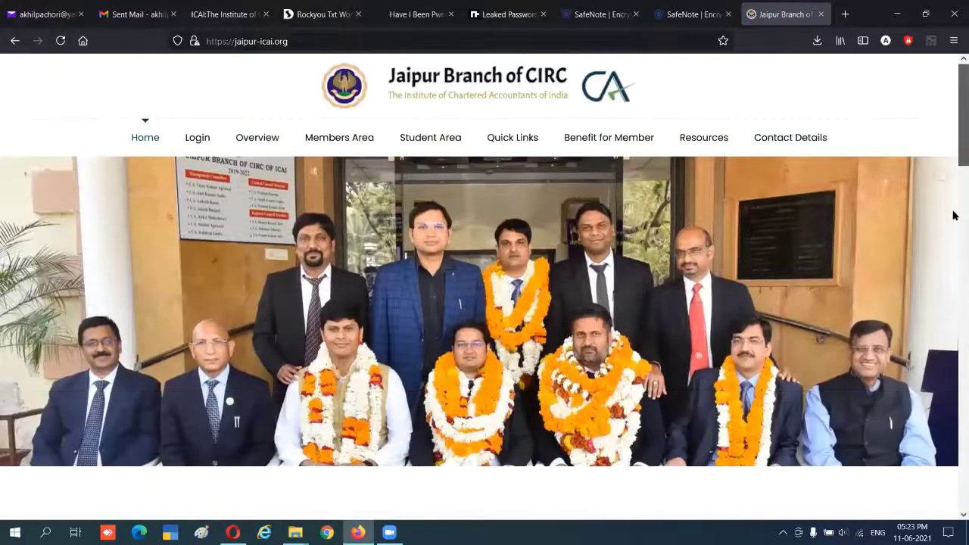
pyautogui.scroll(-3, 955, 394)
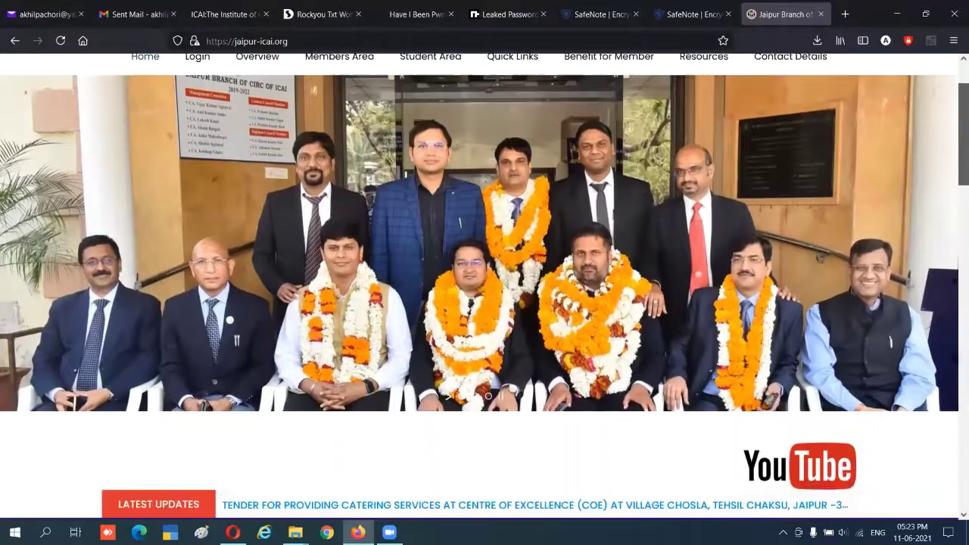
pyautogui.scroll(-2, 956, 217)
pyautogui.scroll(-3, 876, 364)
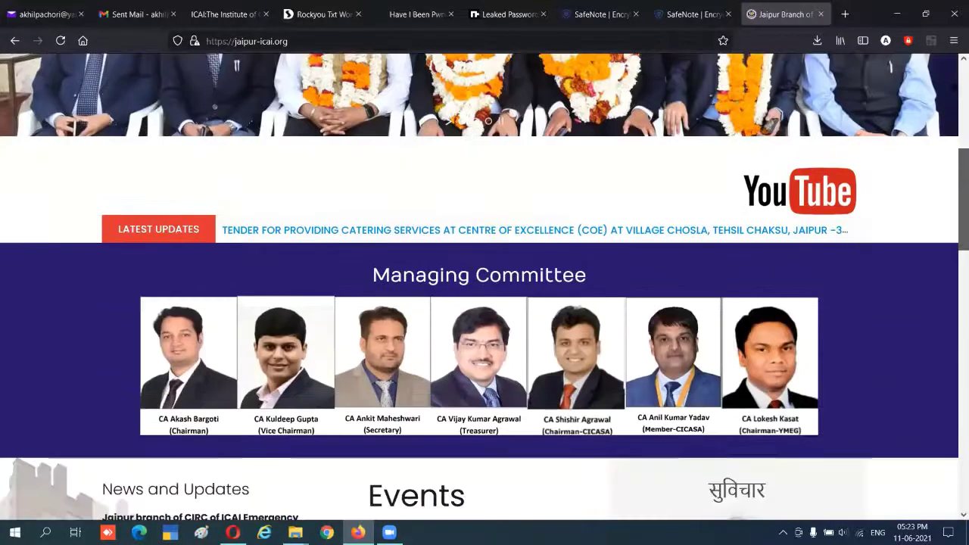
pyautogui.scroll(-10, 877, 364)
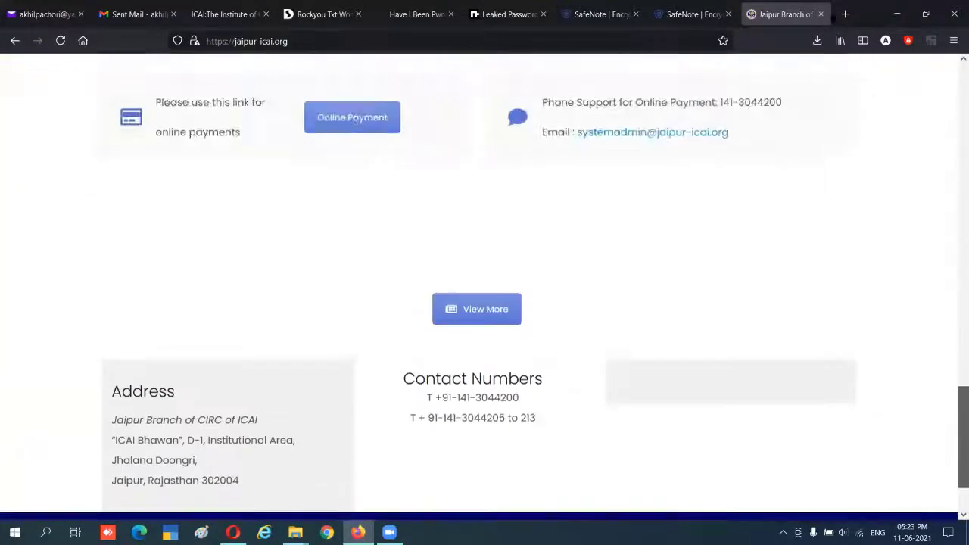
pyautogui.scroll(10, 485, 303)
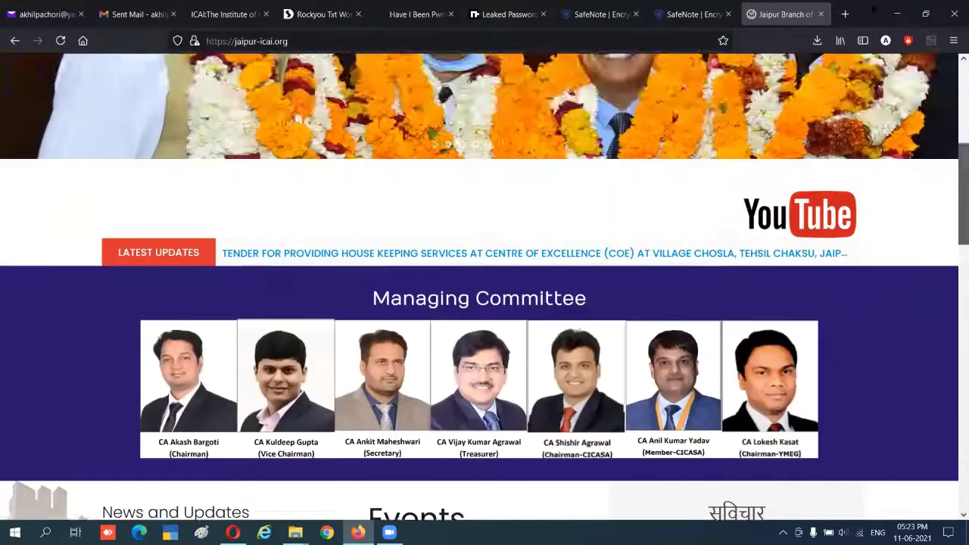
pyautogui.scroll(5, 484, 303)
# Open archive.org in a new tab, correcting the misspelled 'acrhive.org' address.
pyautogui.click(845, 14)
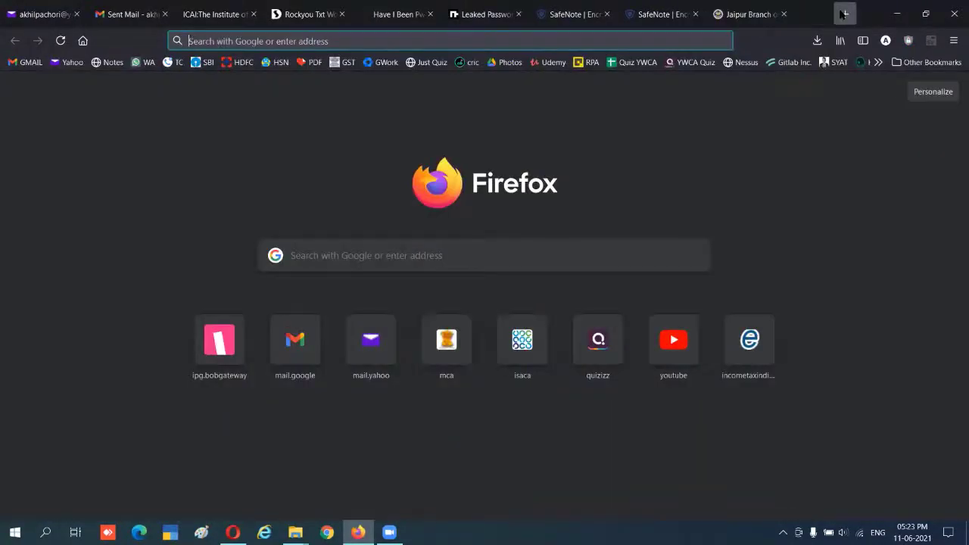
pyautogui.write('acrh')
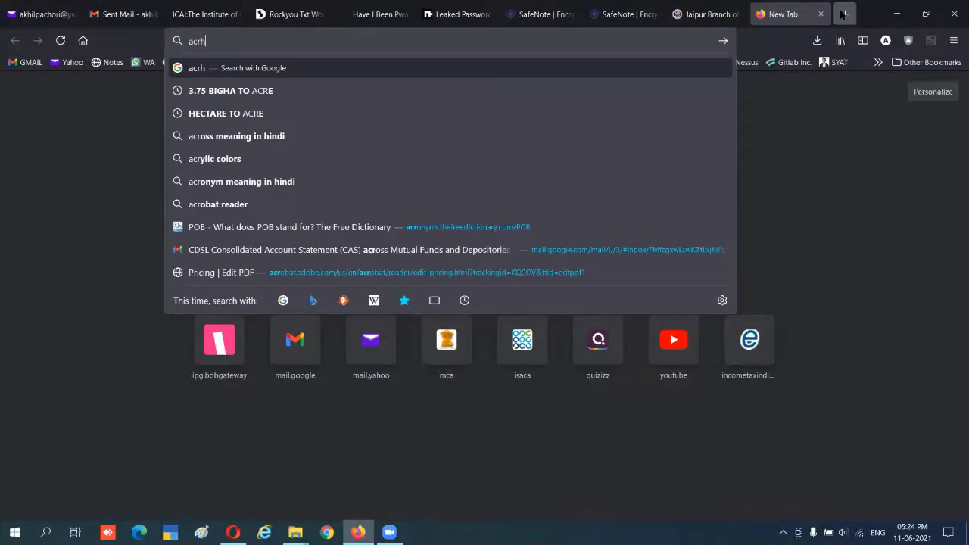
pyautogui.write('ive.org')
pyautogui.press('Return')
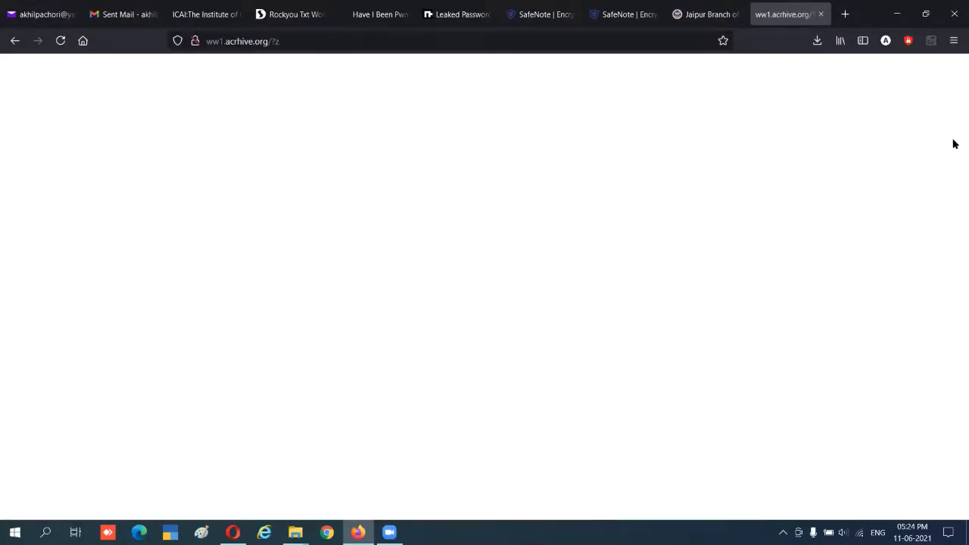
pyautogui.click(319, 40)
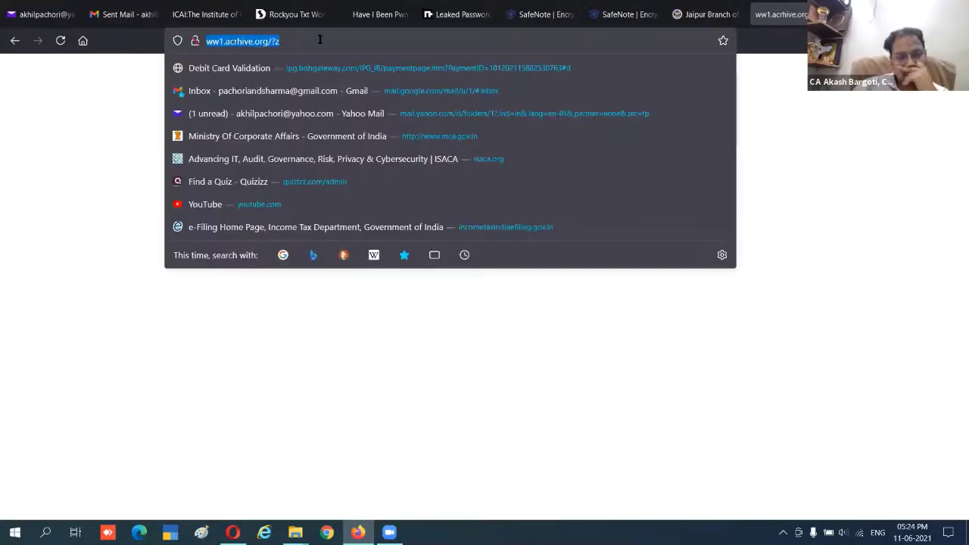
pyautogui.write('archiv')
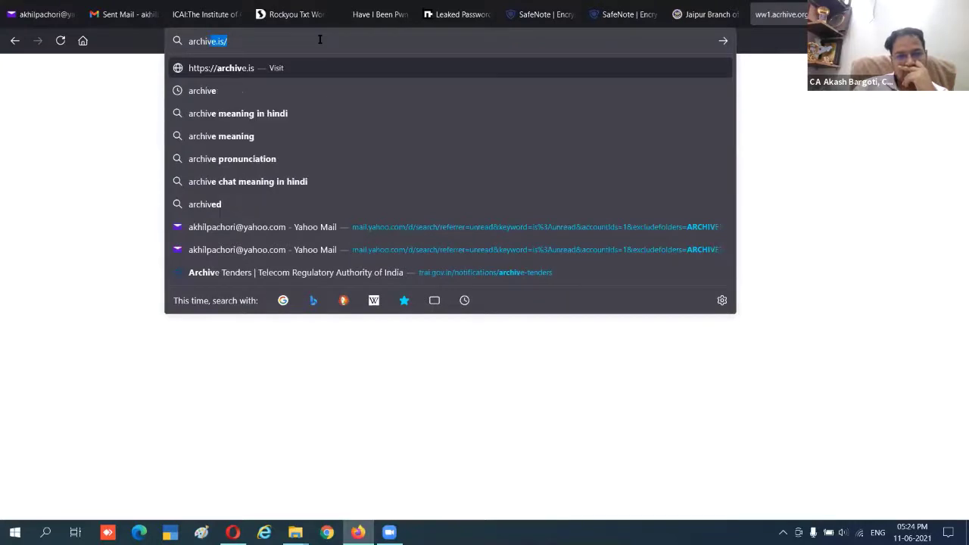
pyautogui.write('e.org')
pyautogui.press('Return')
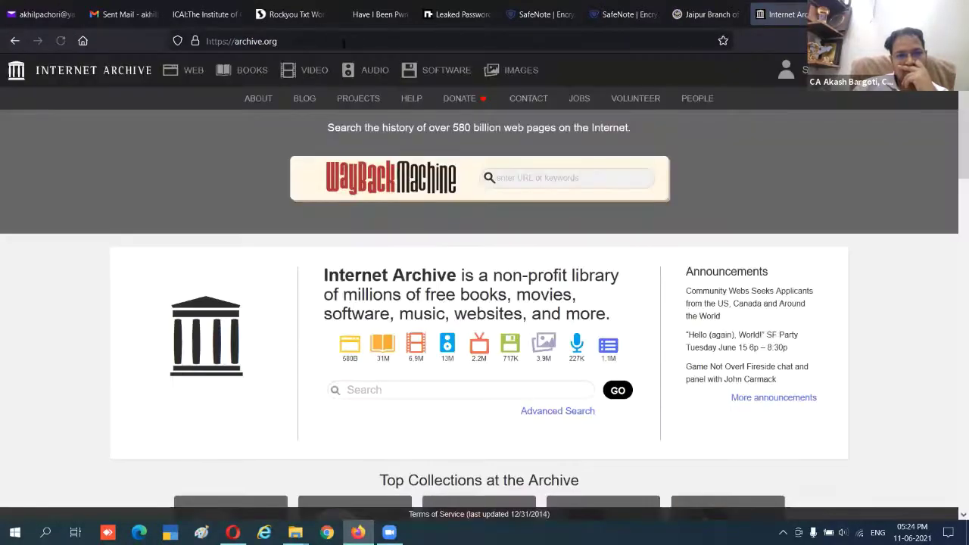
# Search the Wayback Machine for jaipur-icai.org captures.
pyautogui.click(539, 185)
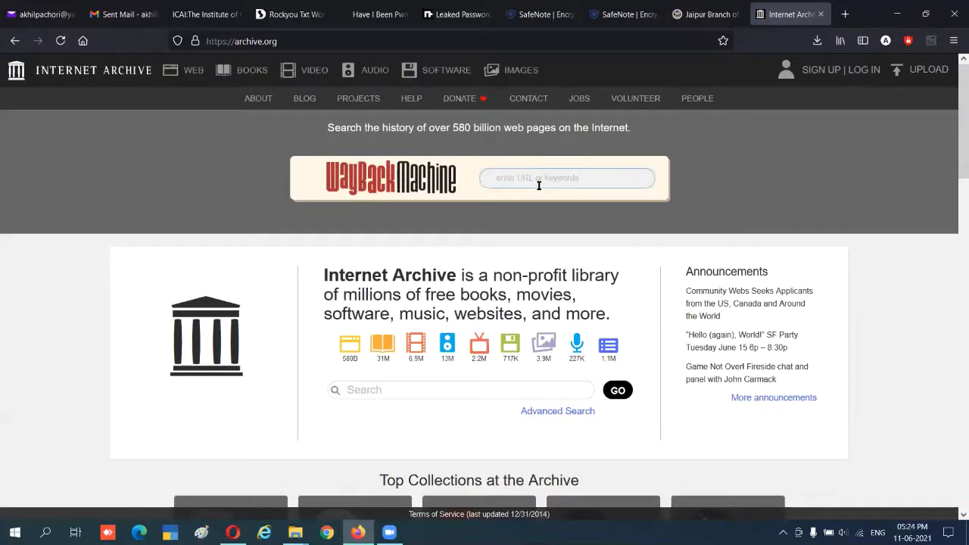
pyautogui.write('jaipur')
pyautogui.press('Down')
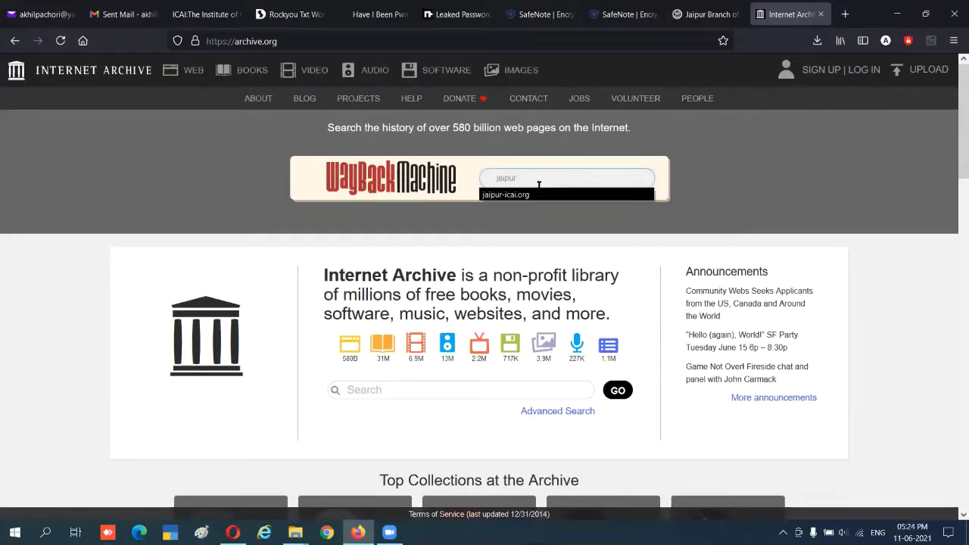
pyautogui.press('Return')
pyautogui.press('Return')
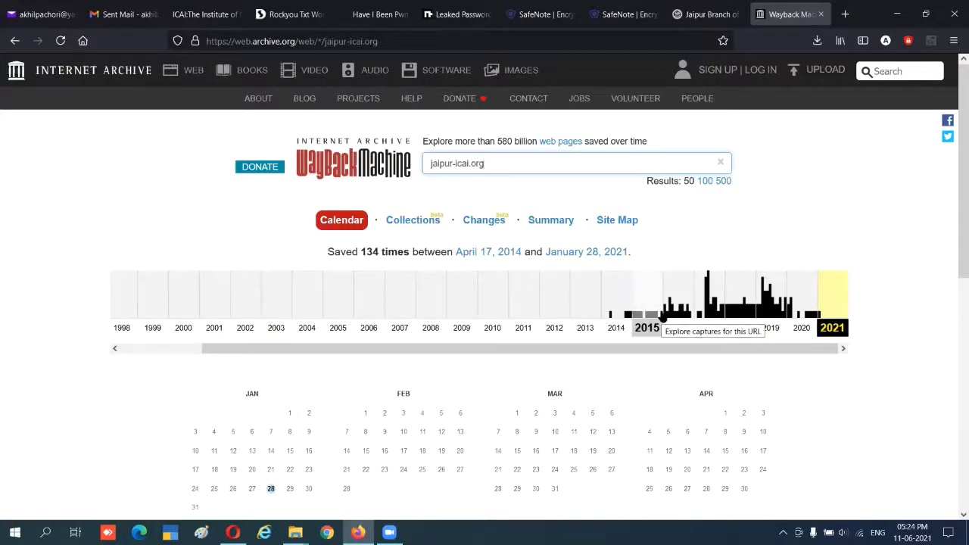
# Open the April 17, 2014 08:35:53 snapshot from the 2014 capture calendar.
pyautogui.click(611, 310)
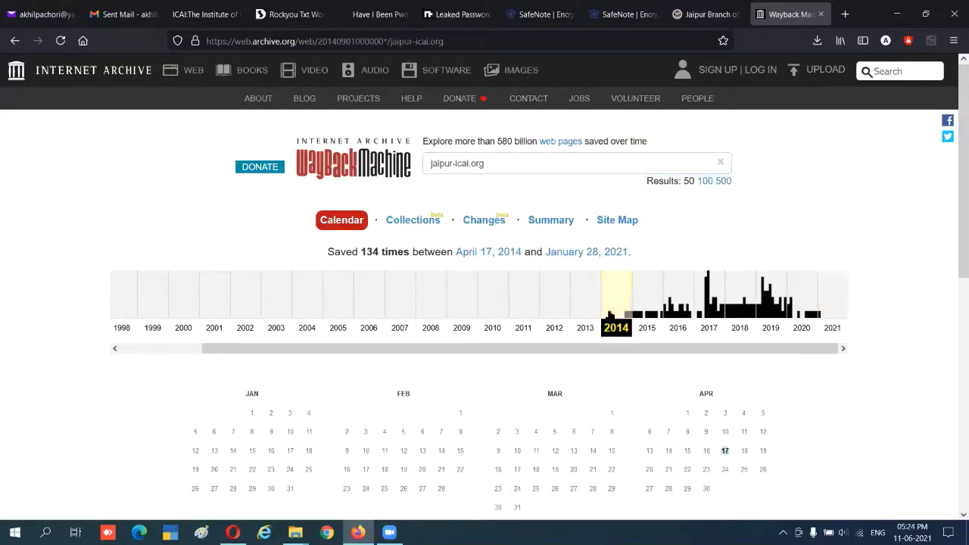
pyautogui.scroll(-3, 715, 217)
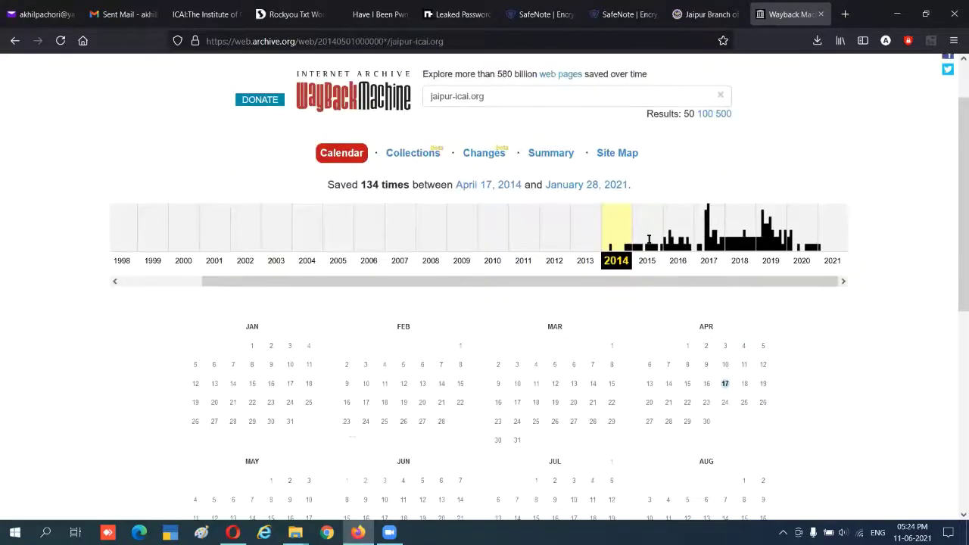
pyautogui.moveTo(724, 219)
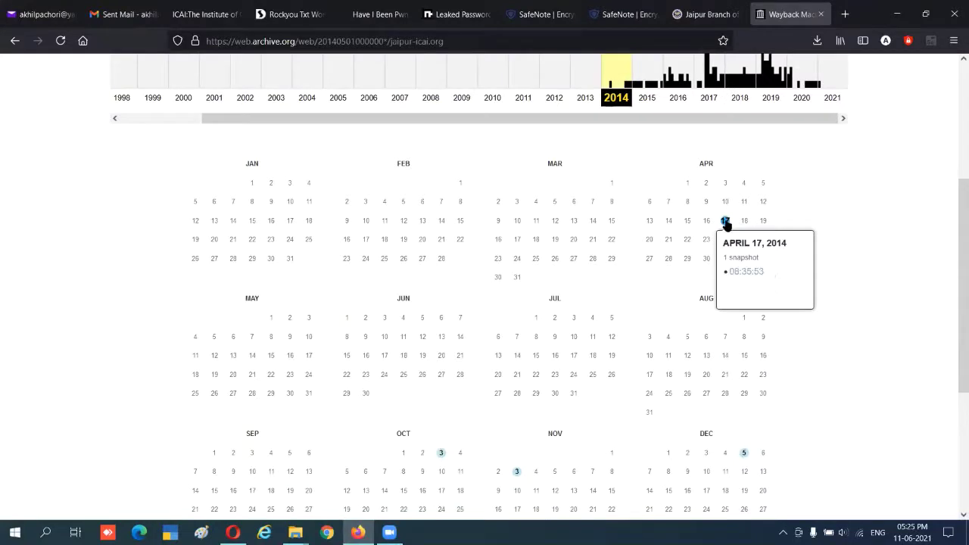
pyautogui.click(755, 278)
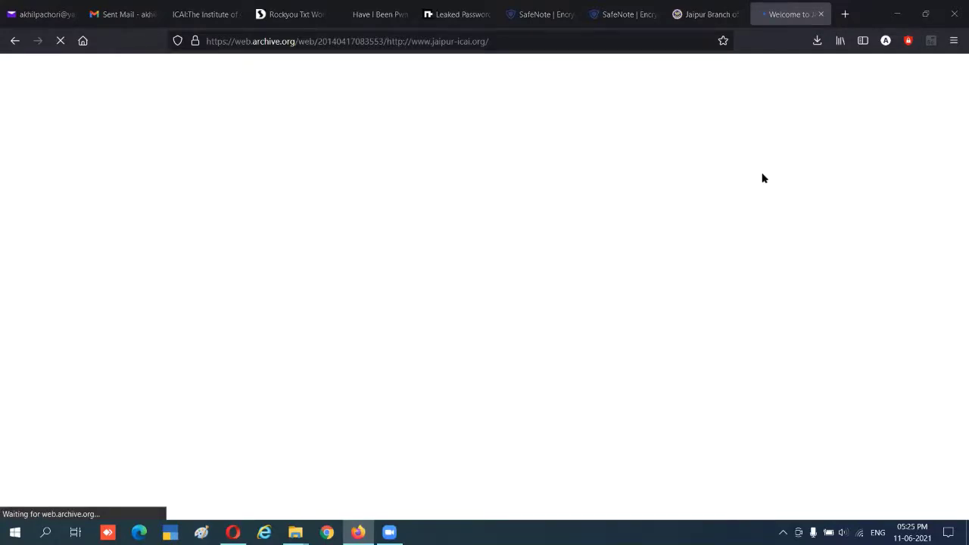
# Switch between the archived ICAI Institute page and the loading 2014 capture tabs.
pyautogui.click(219, 14)
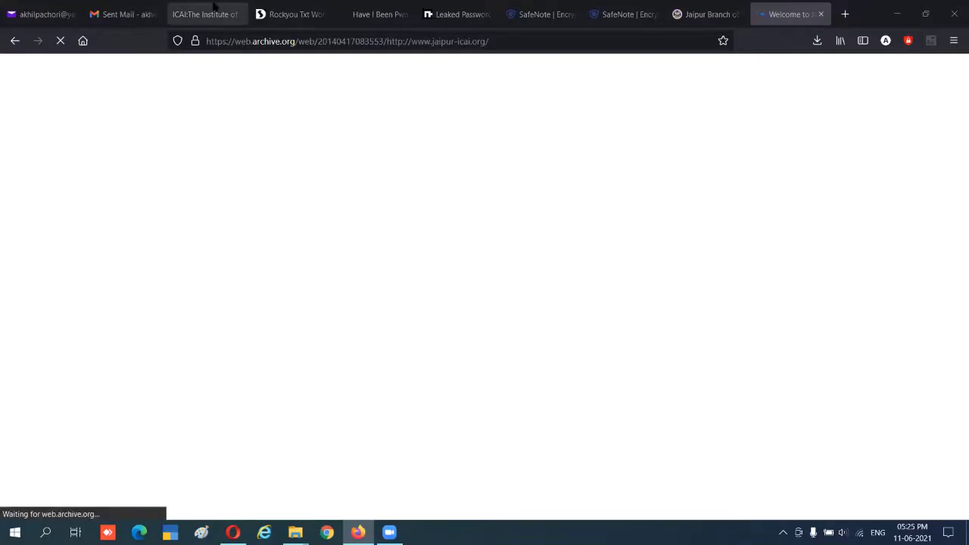
pyautogui.scroll(5, 414, 341)
pyautogui.scroll(-10, 421, 331)
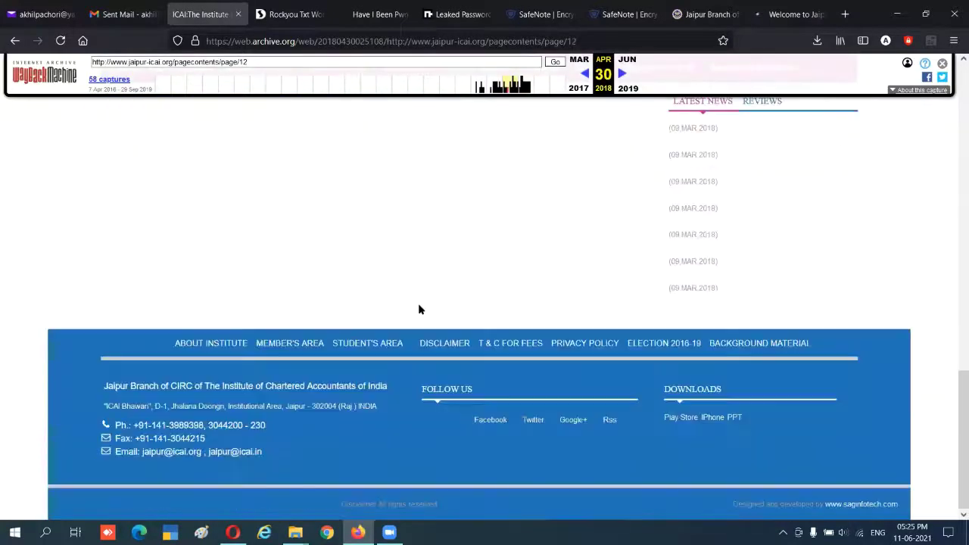
pyautogui.scroll(10, 255, 271)
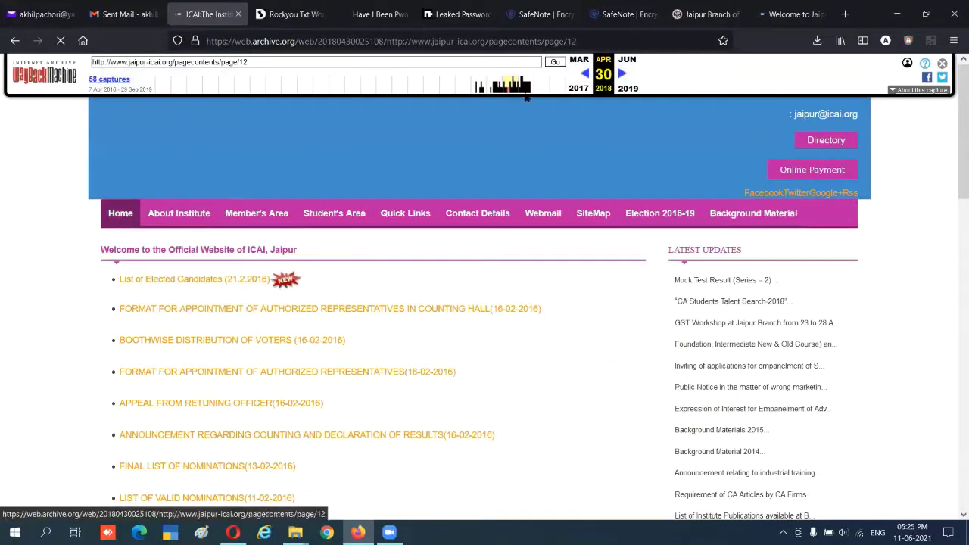
pyautogui.click(121, 215)
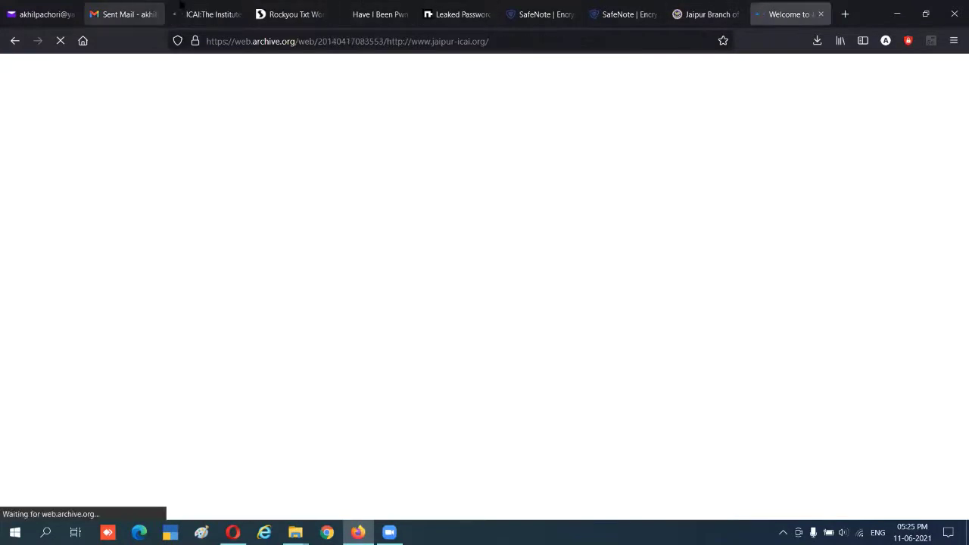
pyautogui.click(212, 13)
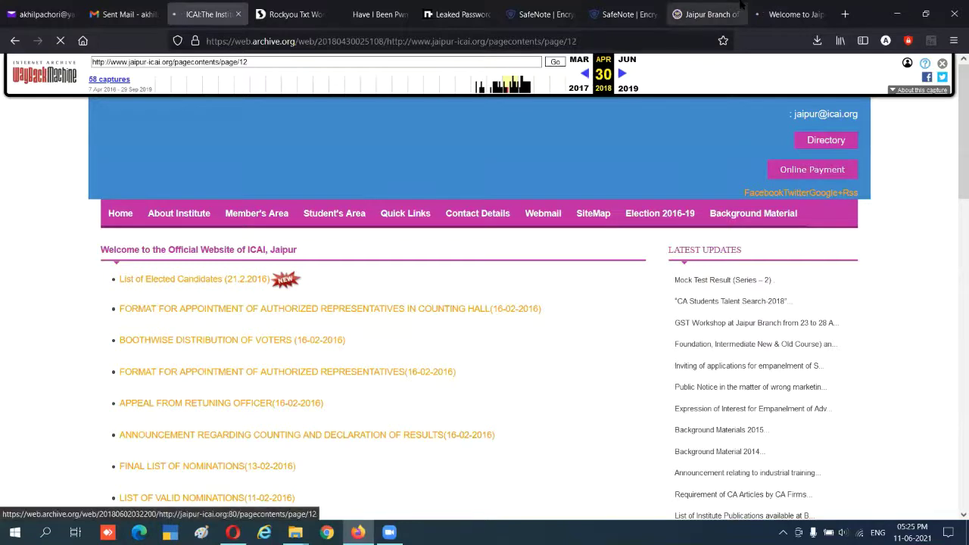
pyautogui.click(784, 12)
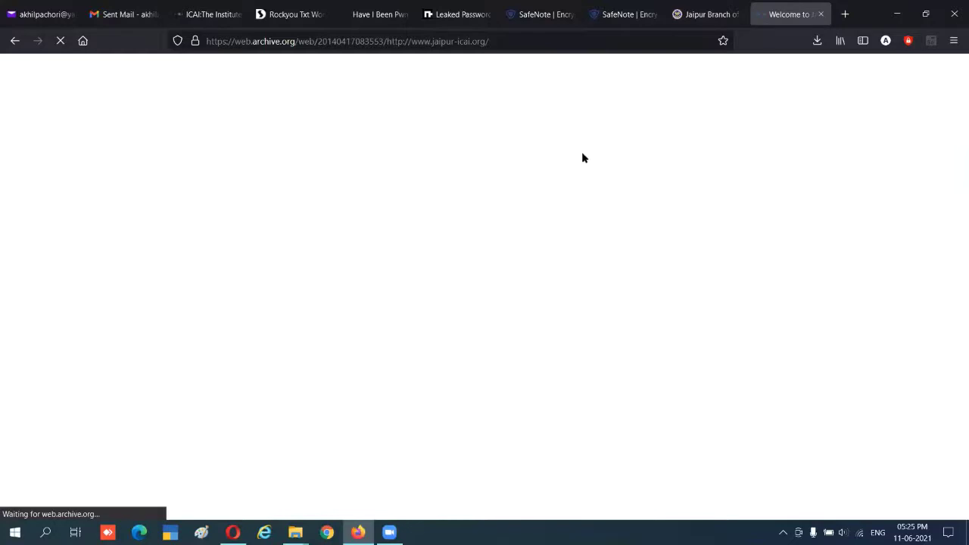
pyautogui.click(845, 14)
# Go to archive.org and look up the user's Twitter profile URL in the Wayback Machine.
pyautogui.write('a')
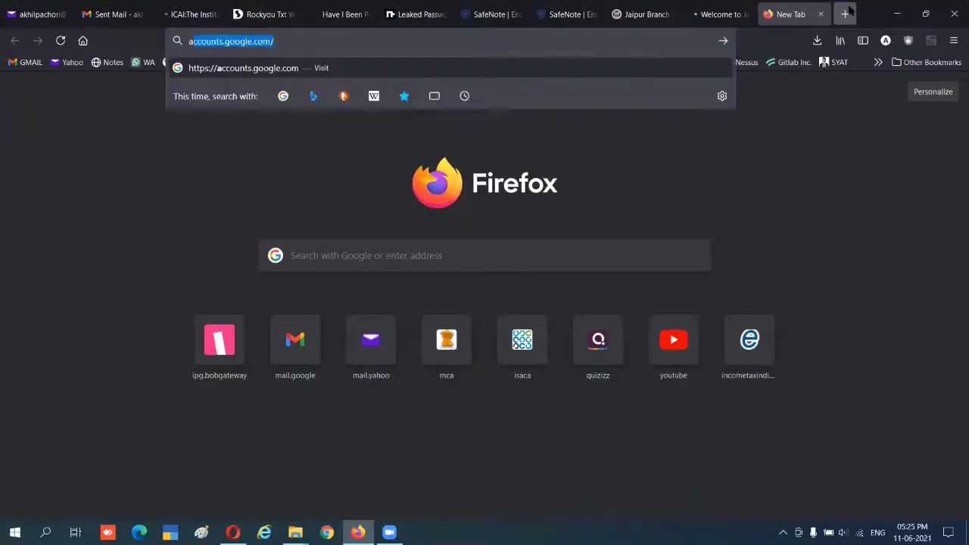
pyautogui.write('rchive.org')
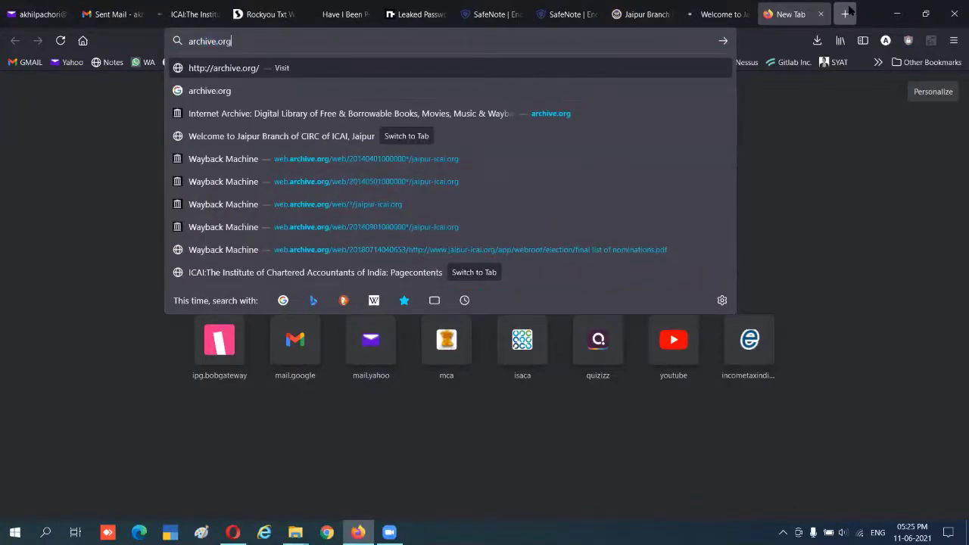
pyautogui.press('Return')
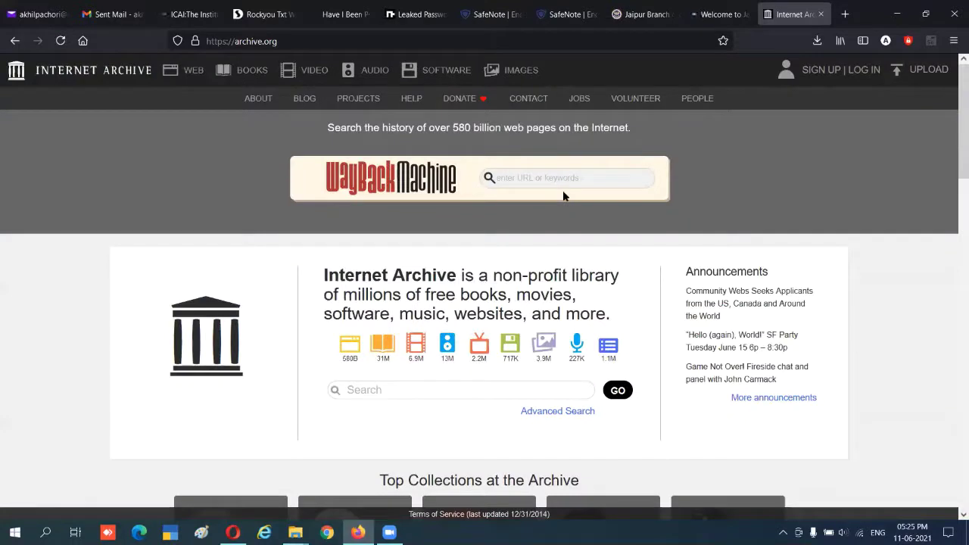
pyautogui.click(564, 180)
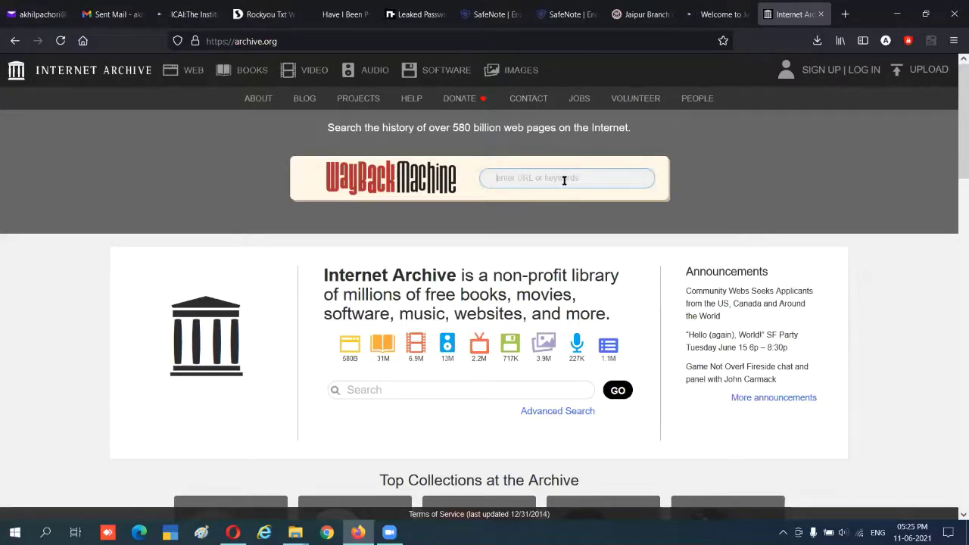
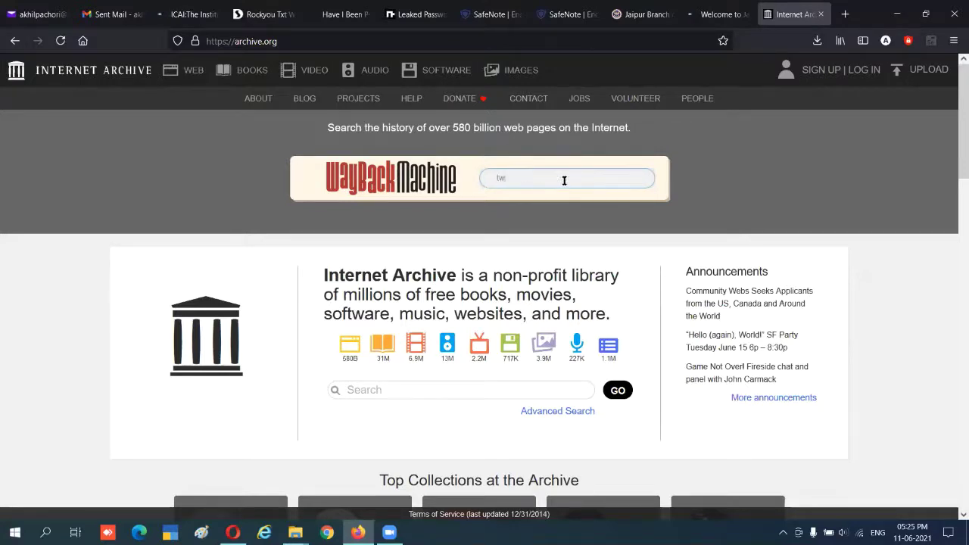
pyautogui.press('Return')
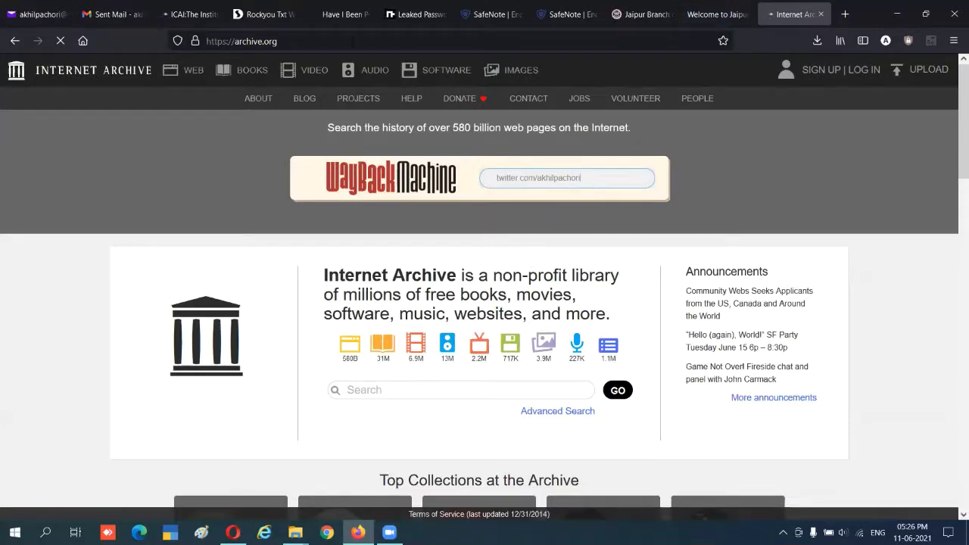
# Check the archived Jaipur page in the other tab, then resubmit the Twitter profile lookup.
pyautogui.click(719, 14)
pyautogui.scroll(-10, 237, 222)
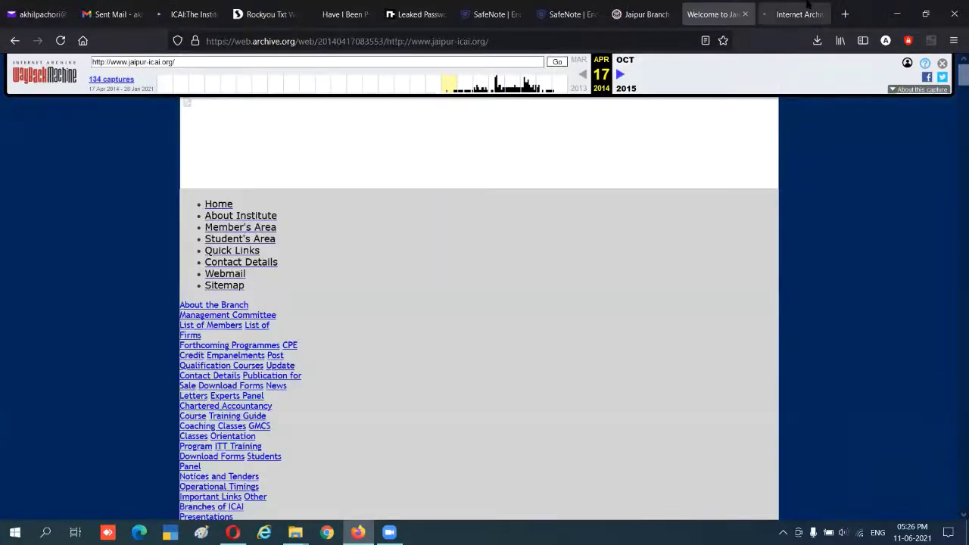
pyautogui.click(806, 9)
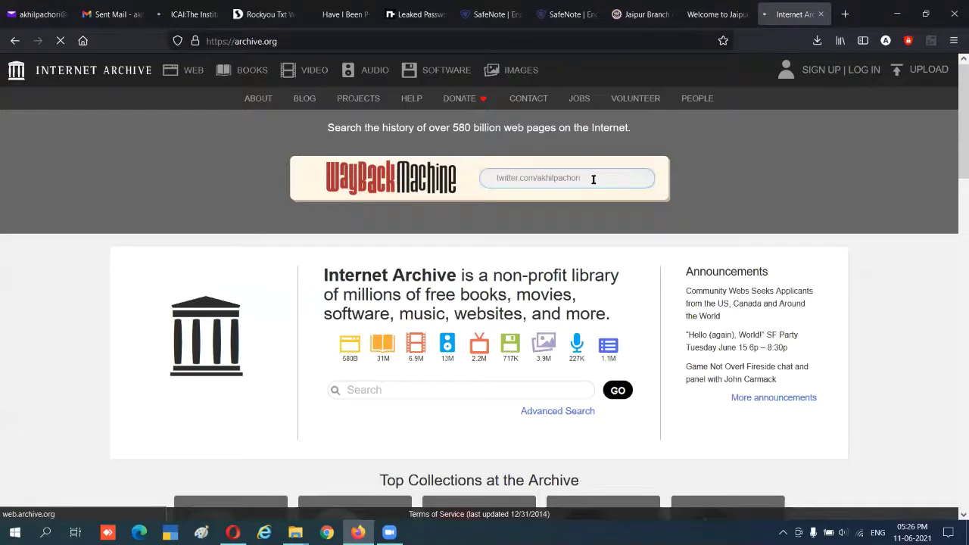
pyautogui.press('Return')
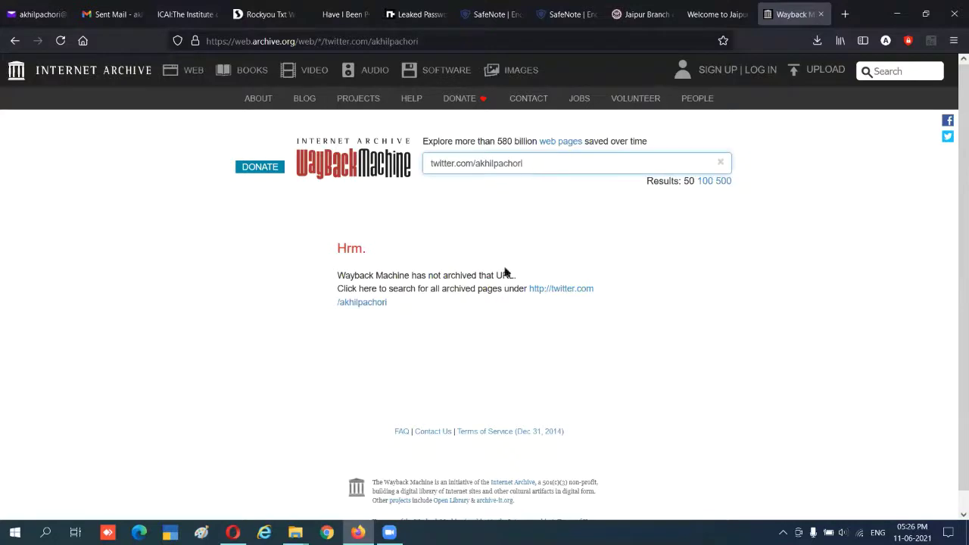
# List and browse all 376 archived URLs under the Twitter profile, then close that tab.
pyautogui.click(559, 295)
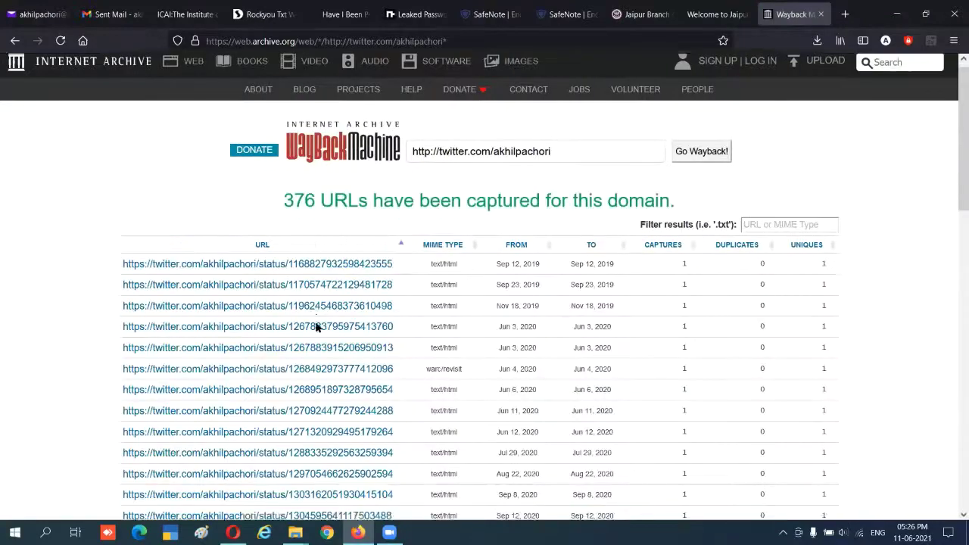
pyautogui.scroll(-4, 317, 327)
pyautogui.scroll(-6, 580, 357)
pyautogui.scroll(12, 535, 288)
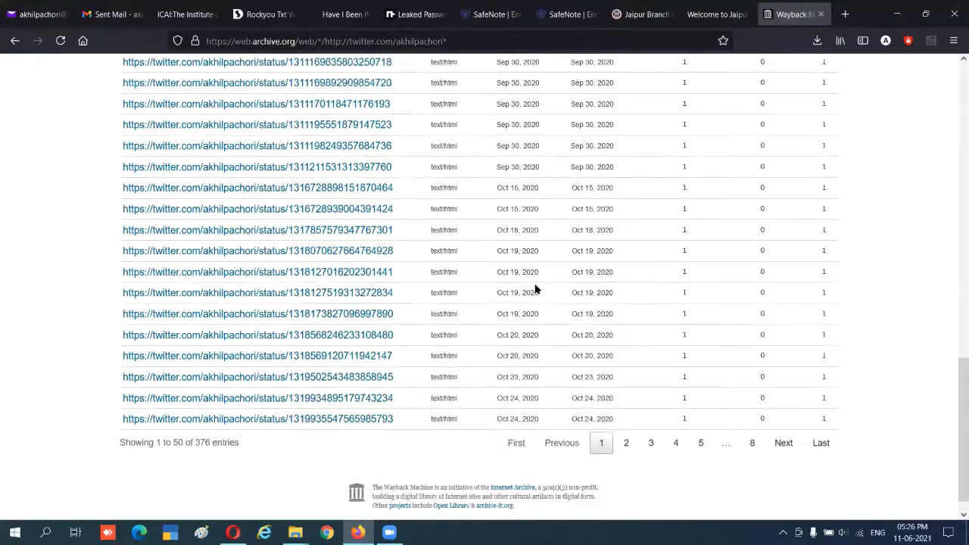
pyautogui.scroll(-10, 551, 290)
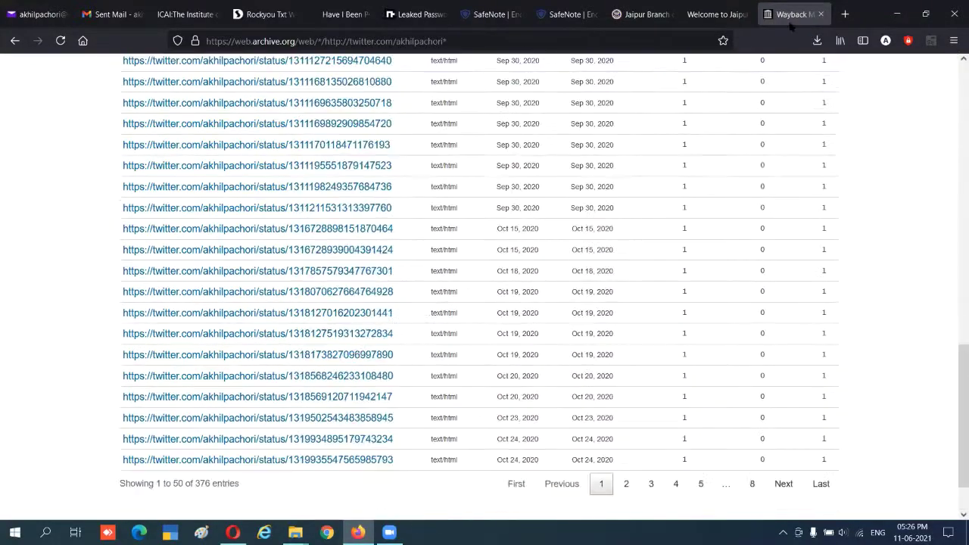
pyautogui.scroll(10, 552, 290)
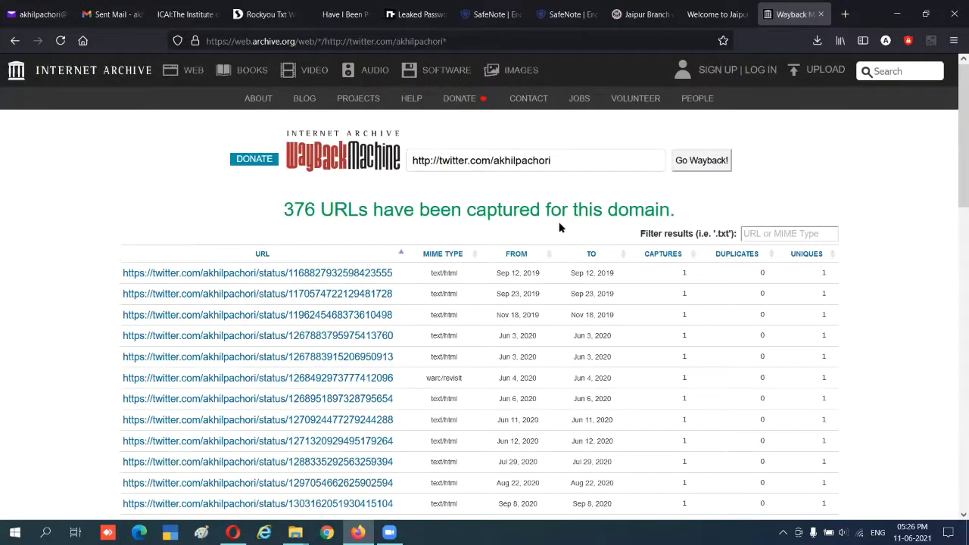
pyautogui.click(821, 14)
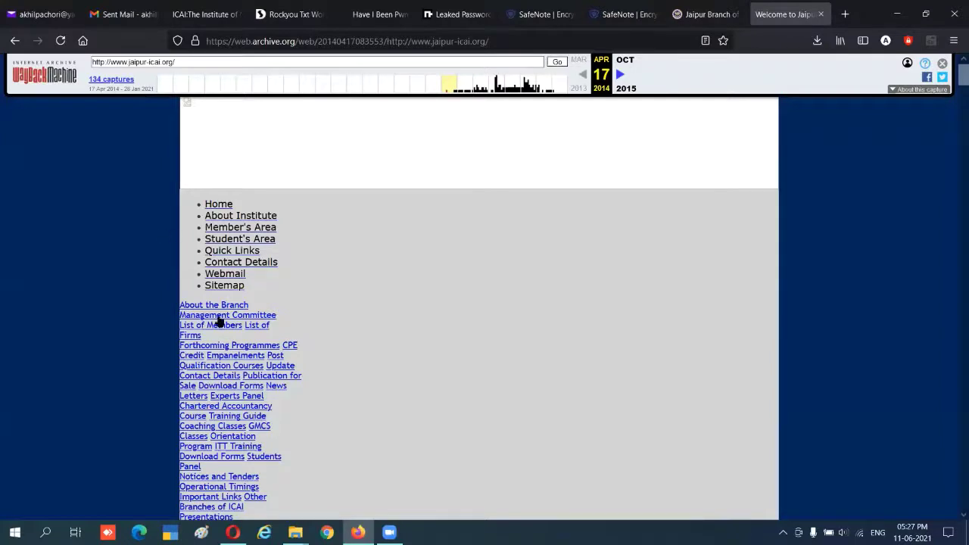
# Open the February 25, 2017 jaipur-icai.org capture, dismiss the app popup, then show the desktop.
pyautogui.click(496, 87)
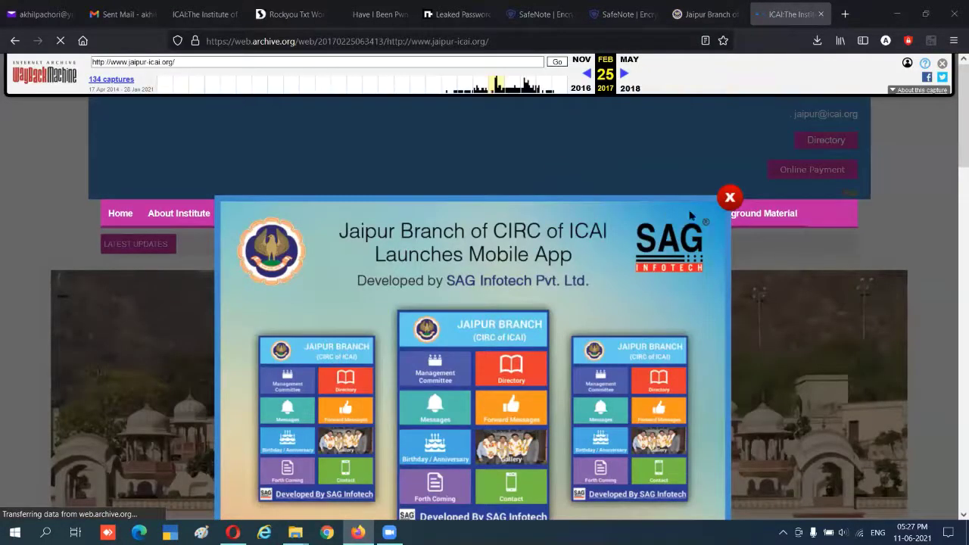
pyautogui.click(726, 199)
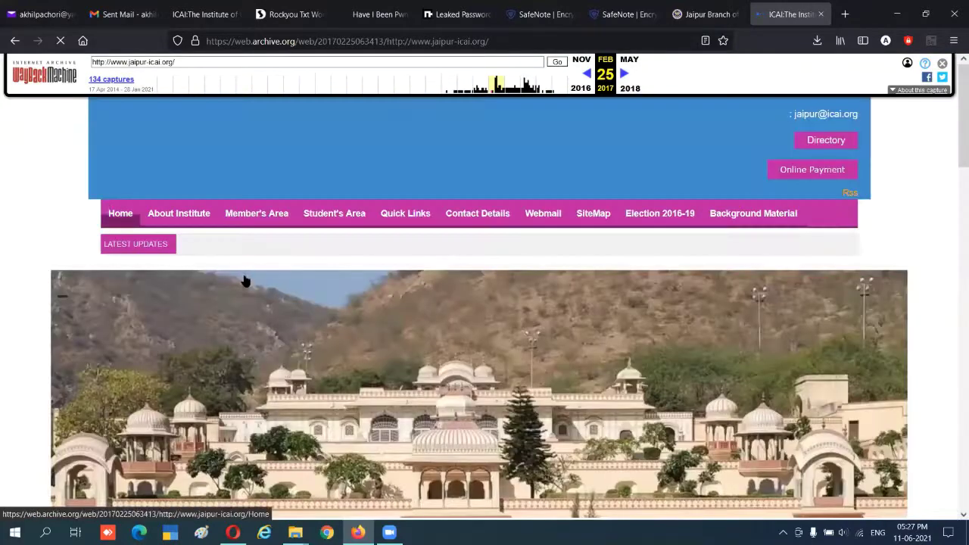
pyautogui.scroll(-15, 245, 281)
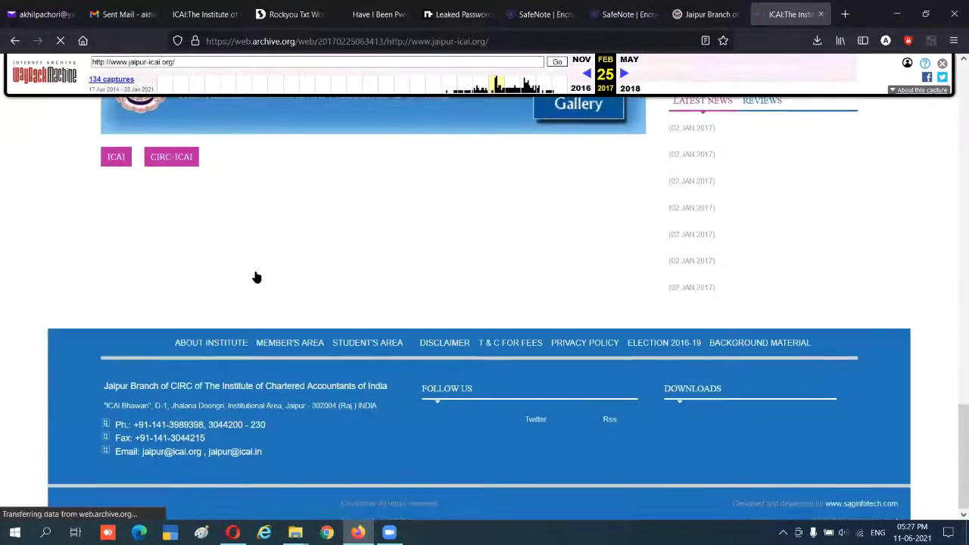
pyautogui.scroll(15, 255, 277)
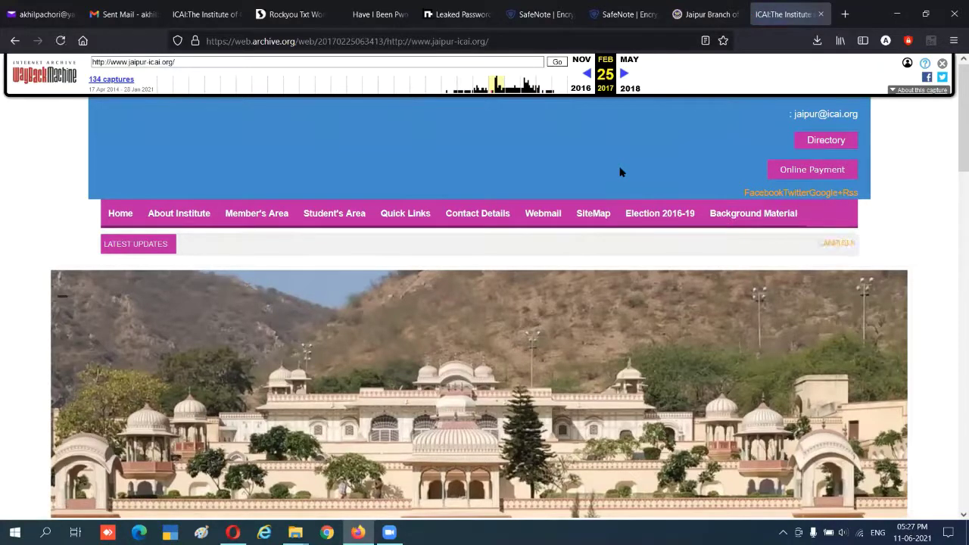
pyautogui.press('super+d')
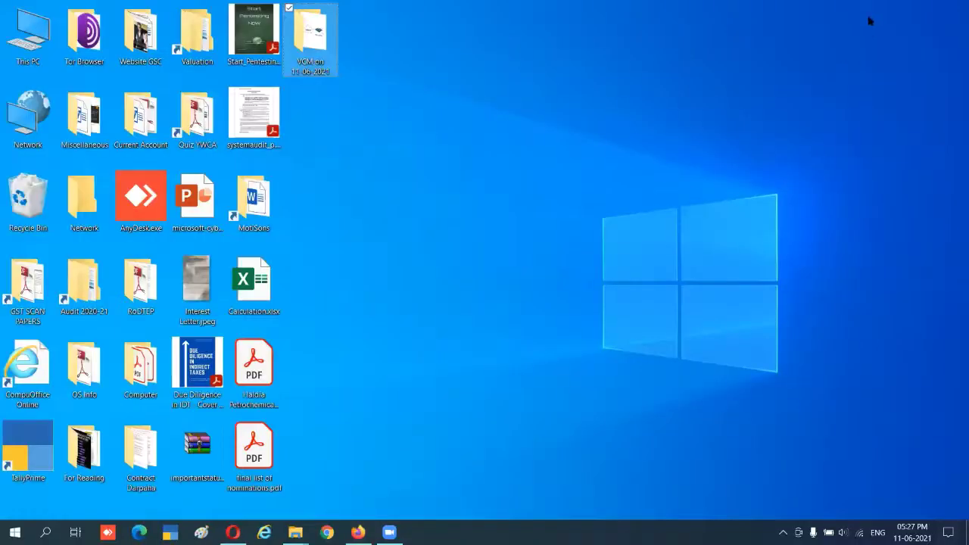
# Launch AnyDesk and reach its Security settings with interactive and unattended access options.
pyautogui.rightClick(876, 35)
pyautogui.click(804, 85)
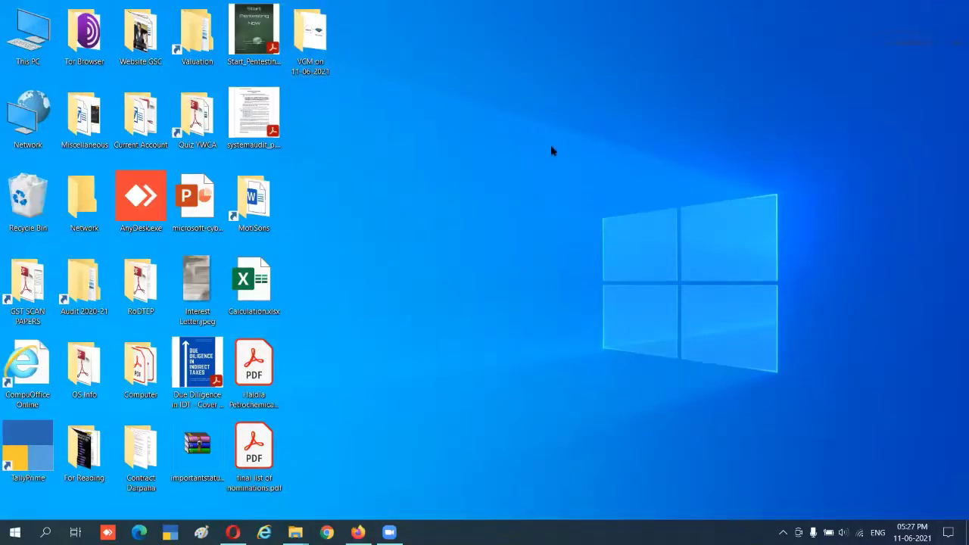
pyautogui.click(107, 532)
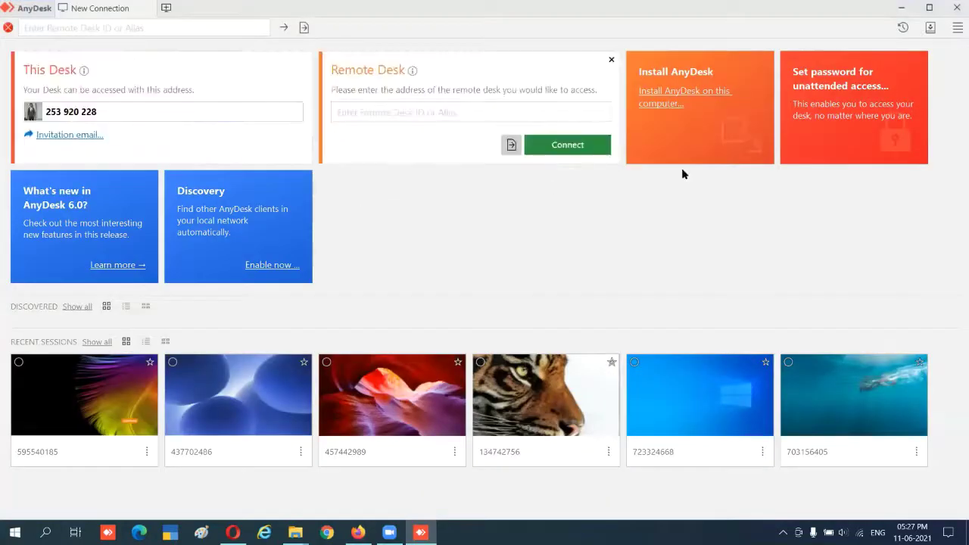
pyautogui.click(957, 28)
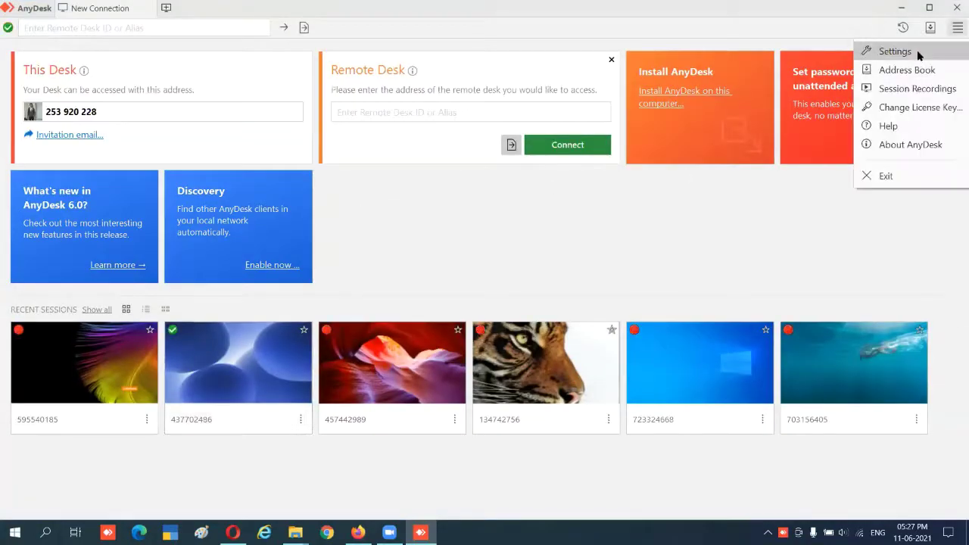
pyautogui.click(919, 53)
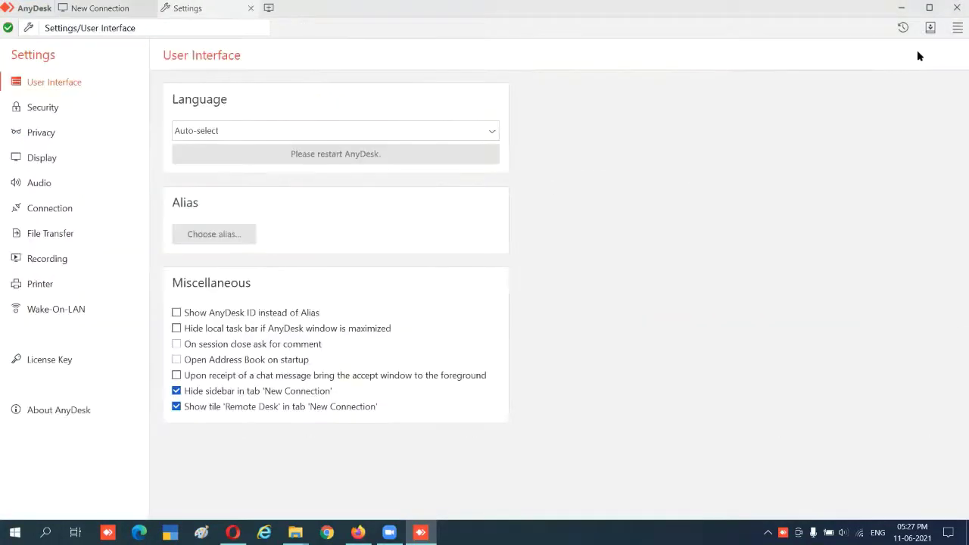
pyautogui.click(954, 6)
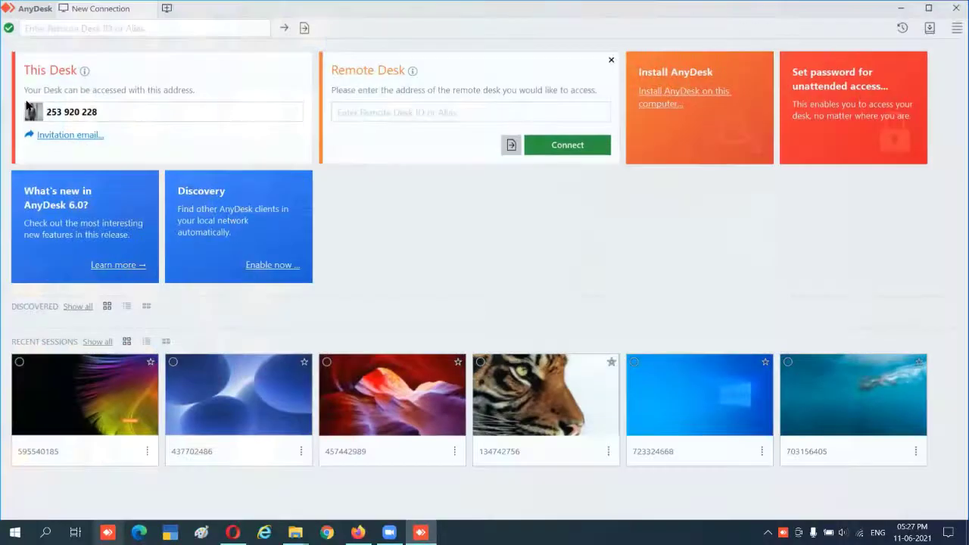
pyautogui.press('alt')
pyautogui.press('Return')
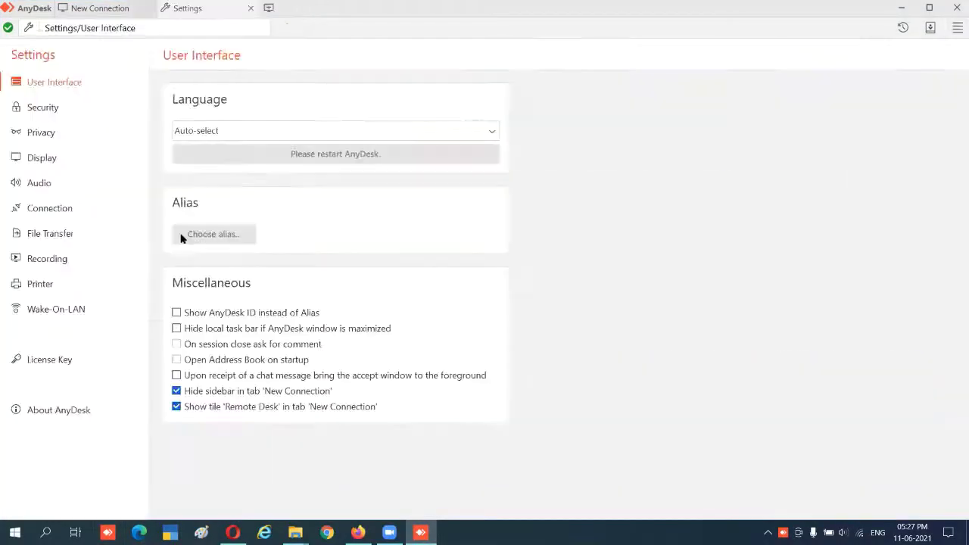
pyautogui.press('Down')
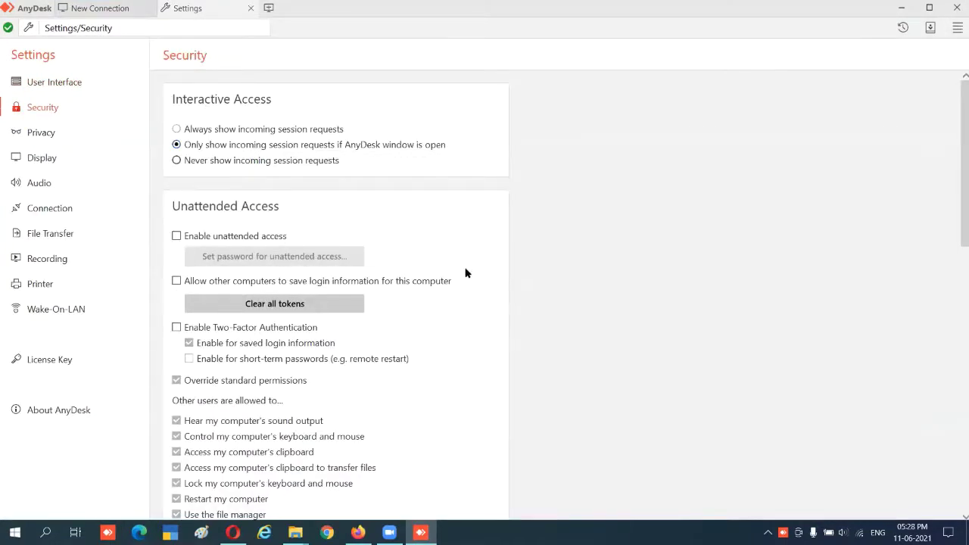
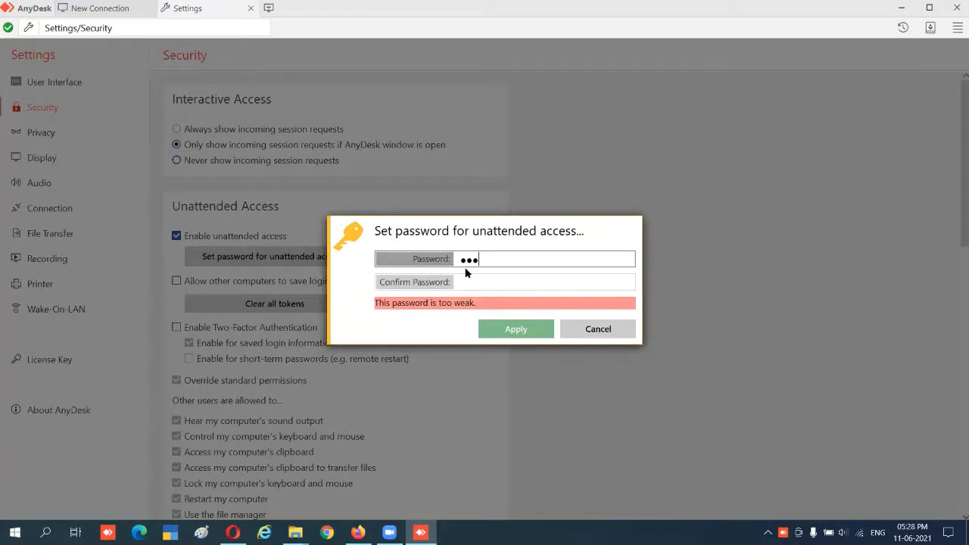
# Set and confirm an unattended access password, apply it, and close the Settings tab.
pyautogui.press('Tab')
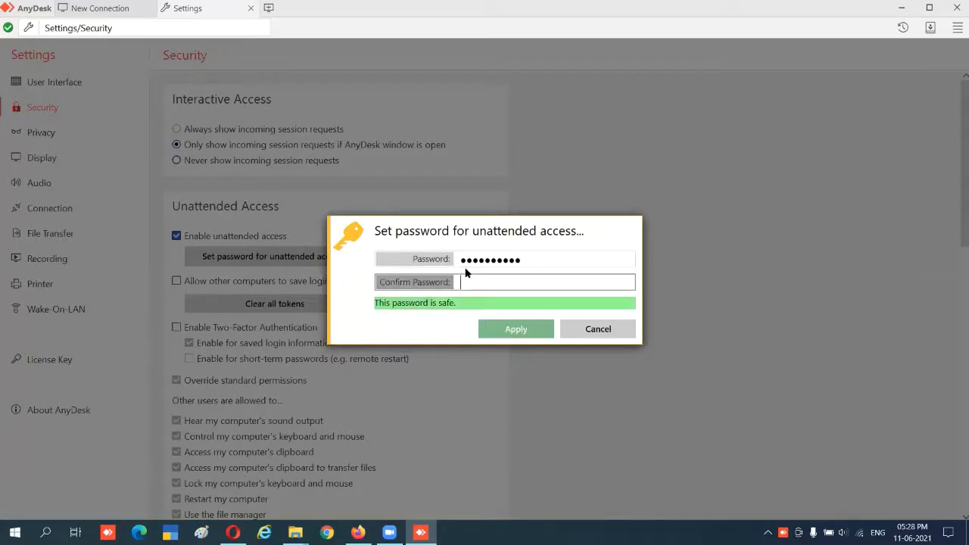
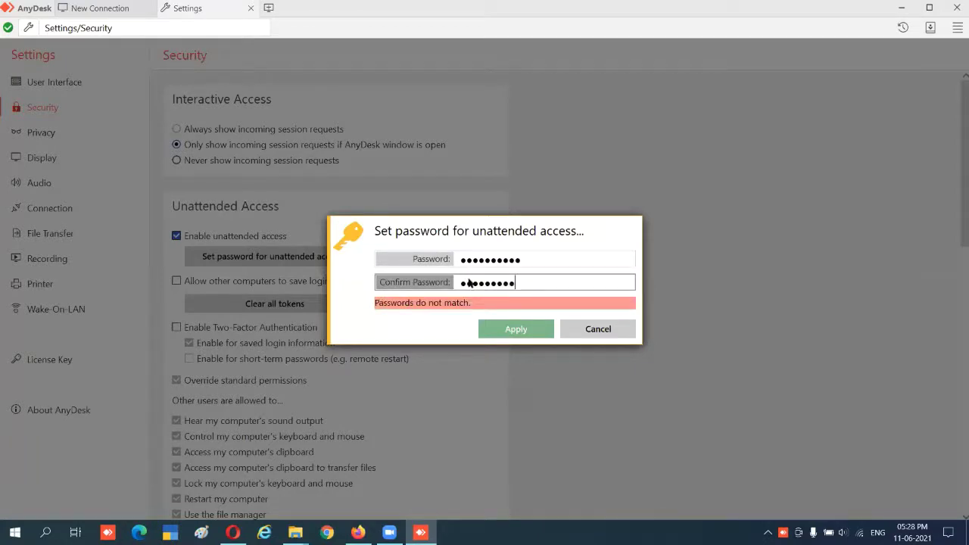
pyautogui.click(503, 328)
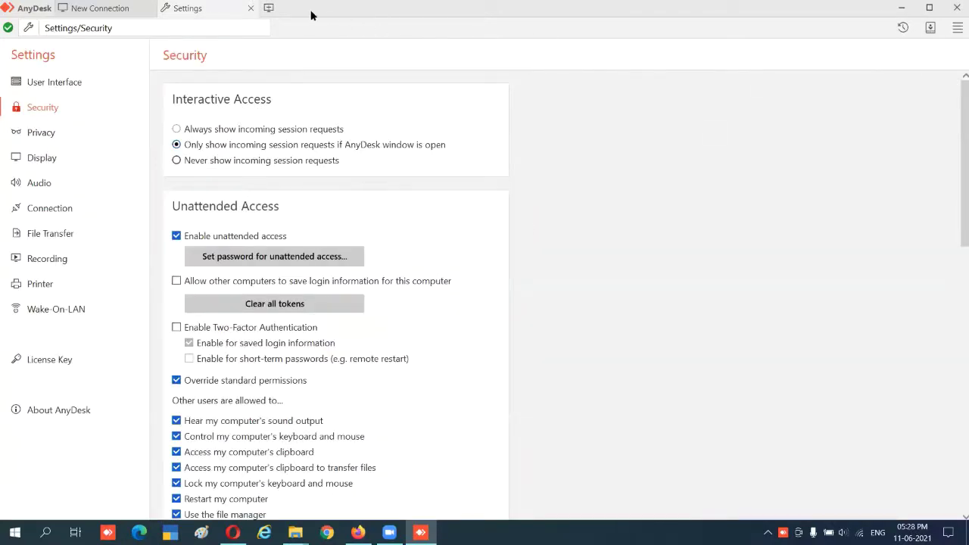
pyautogui.click(248, 9)
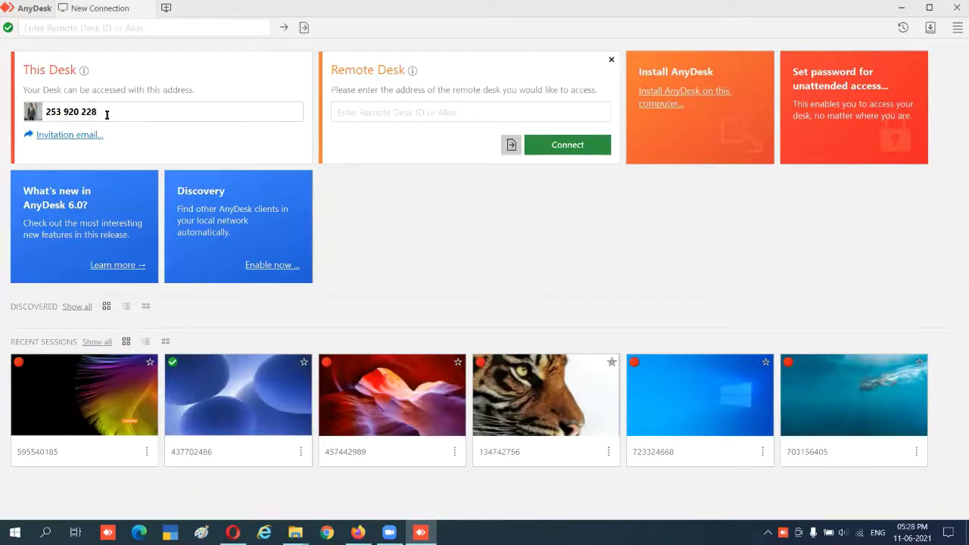
# Highlight This Desk's address on the New Connection page, then deselect it.
pyautogui.click(106, 114)
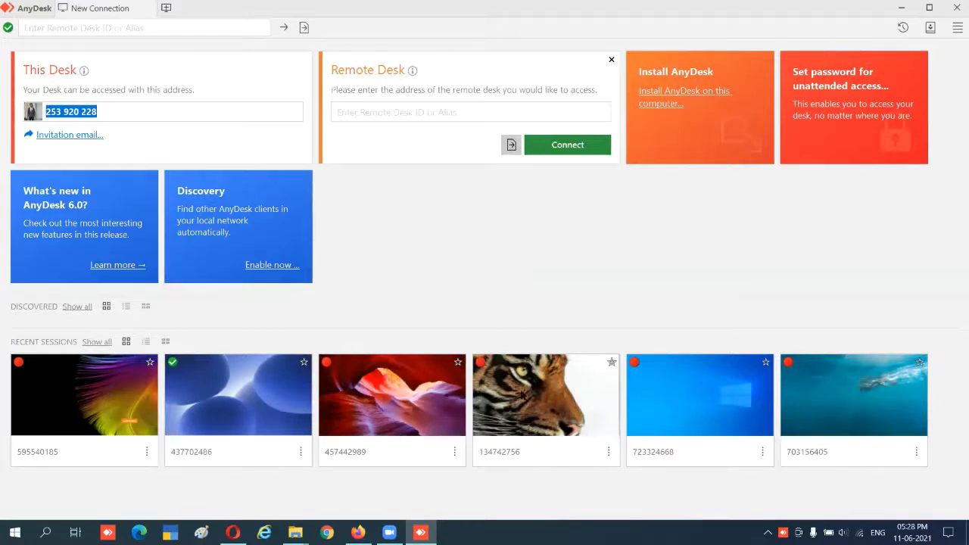
pyautogui.click(471, 470)
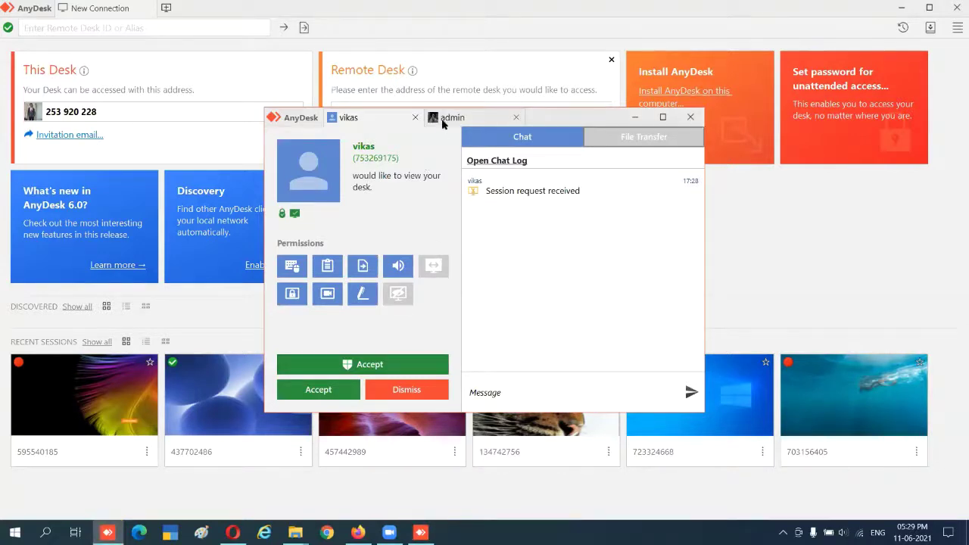
# Close the second incoming session request, then the session request window.
pyautogui.click(409, 121)
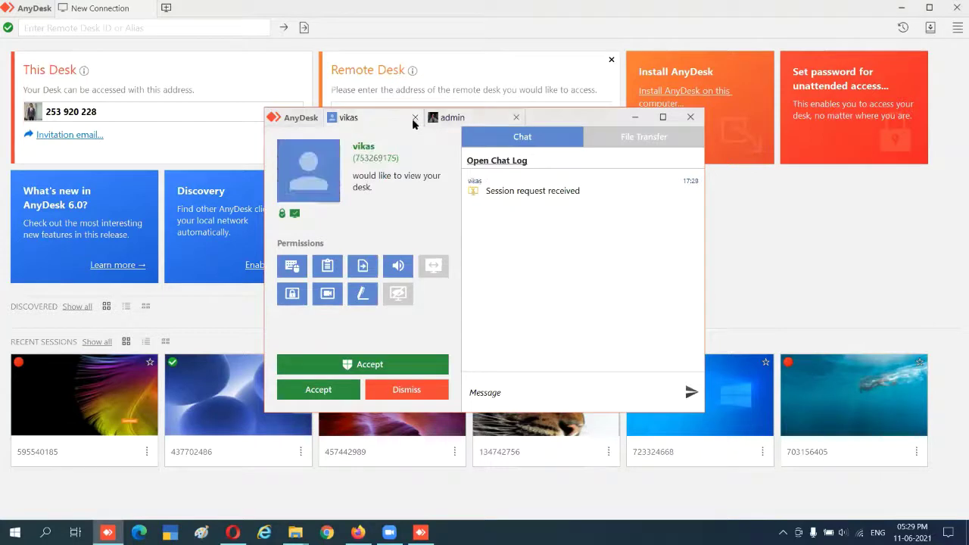
pyautogui.click(516, 117)
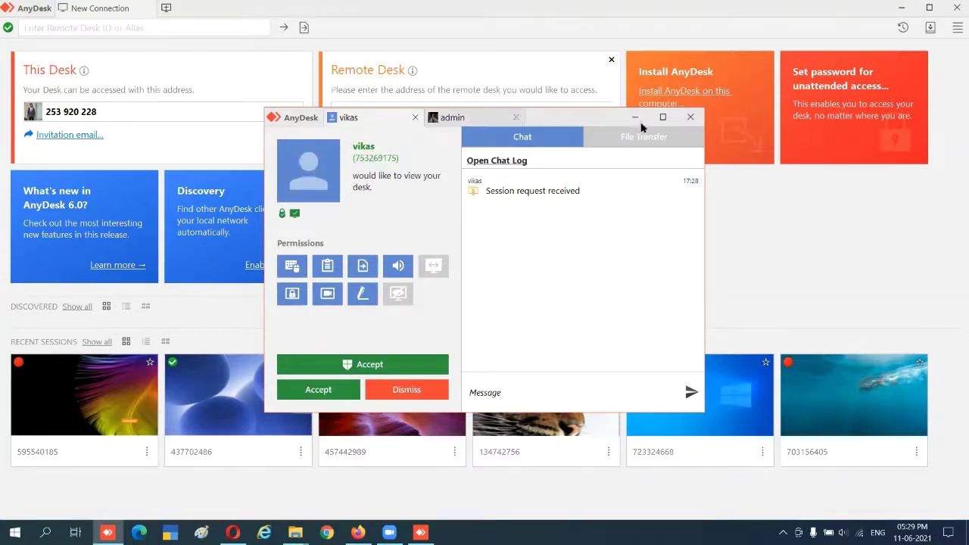
pyautogui.click(688, 117)
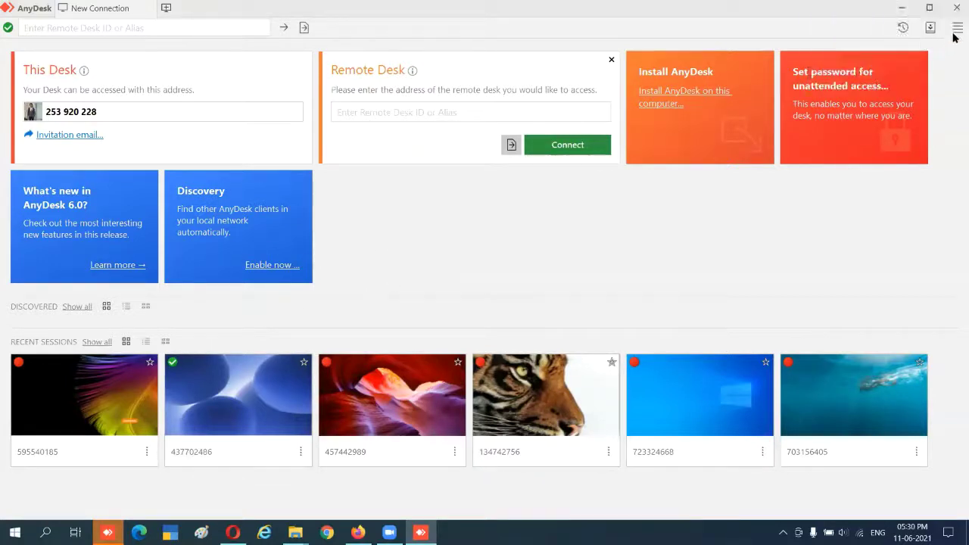
# Revisit AnyDesk's Security settings, close Settings, and quit AnyDesk to return to the desktop.
pyautogui.click(903, 59)
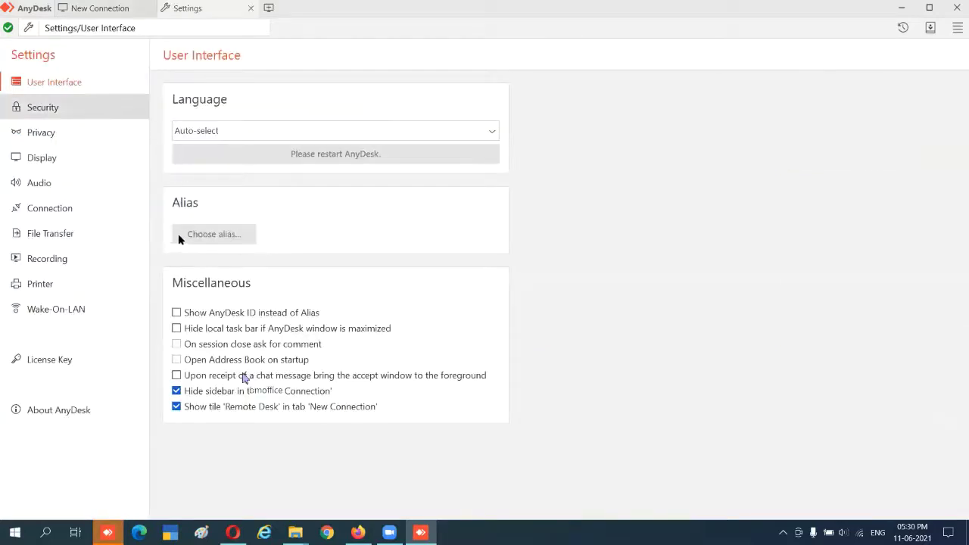
pyautogui.click(42, 107)
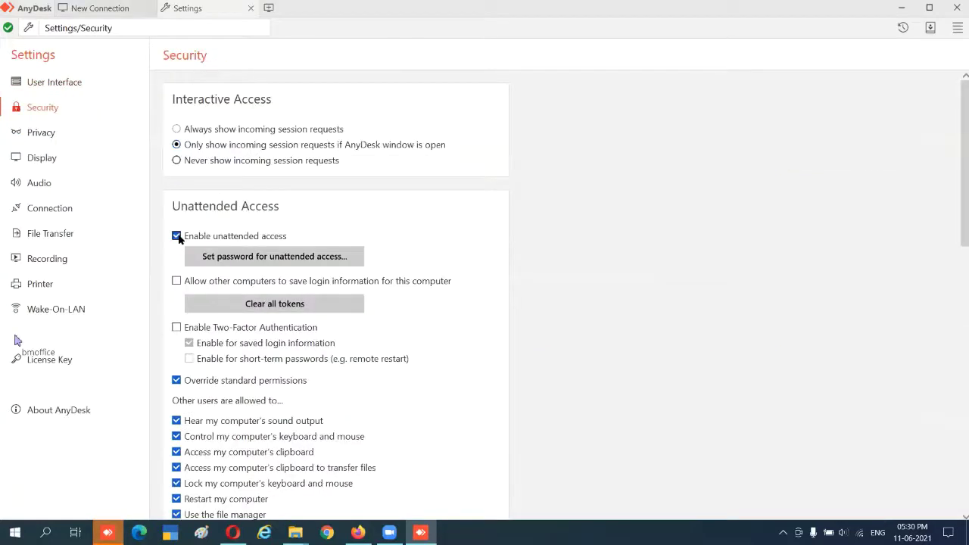
pyautogui.click(251, 8)
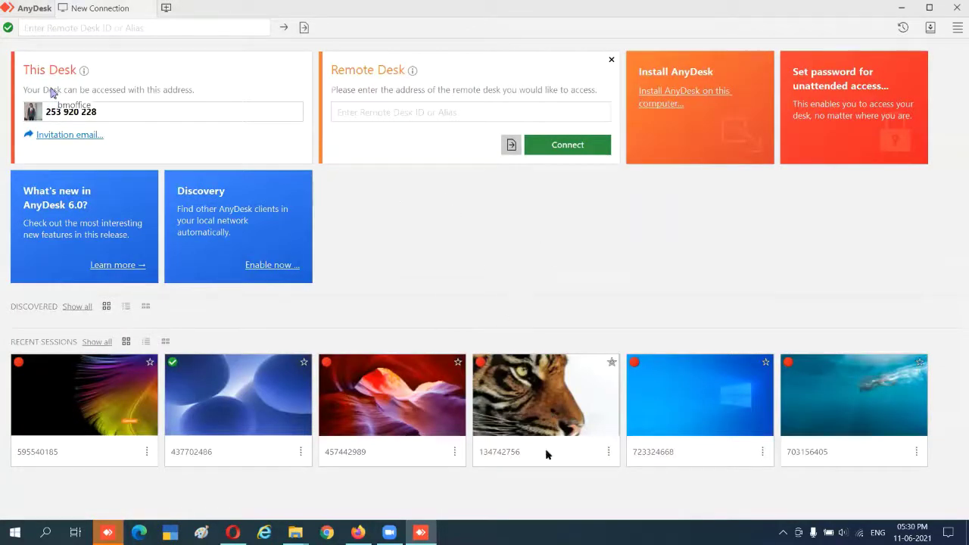
pyautogui.hotkey('alt', 'F4')
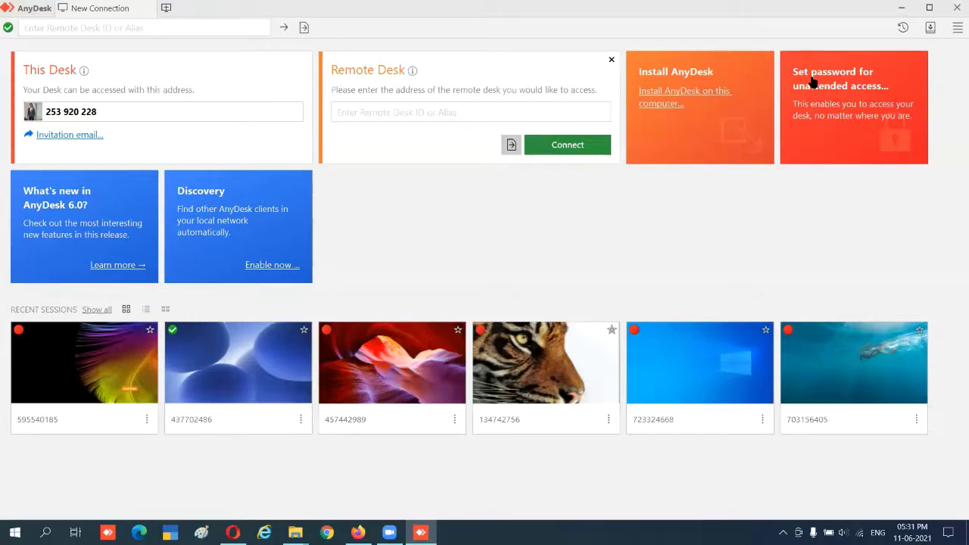
pyautogui.click(956, 5)
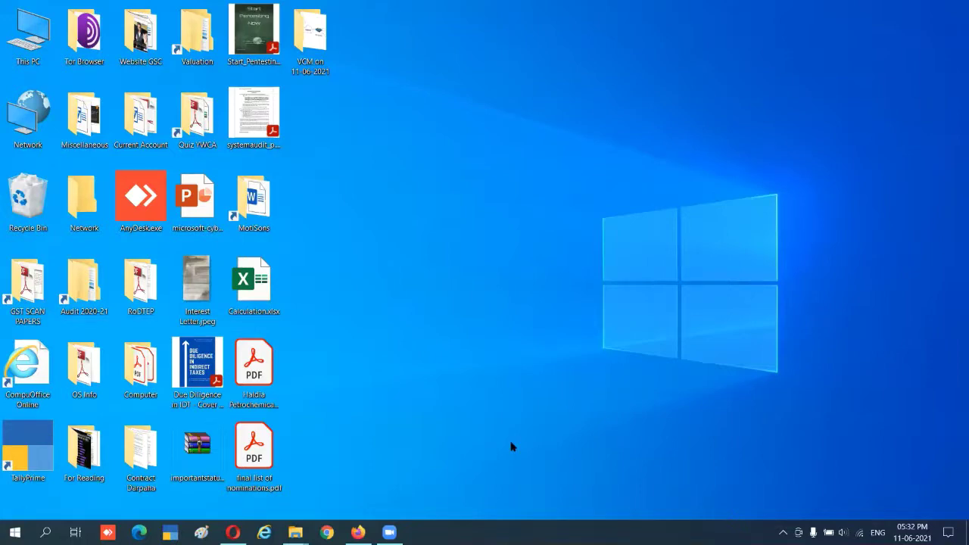
pyautogui.hotkey('alt', 'Tab')
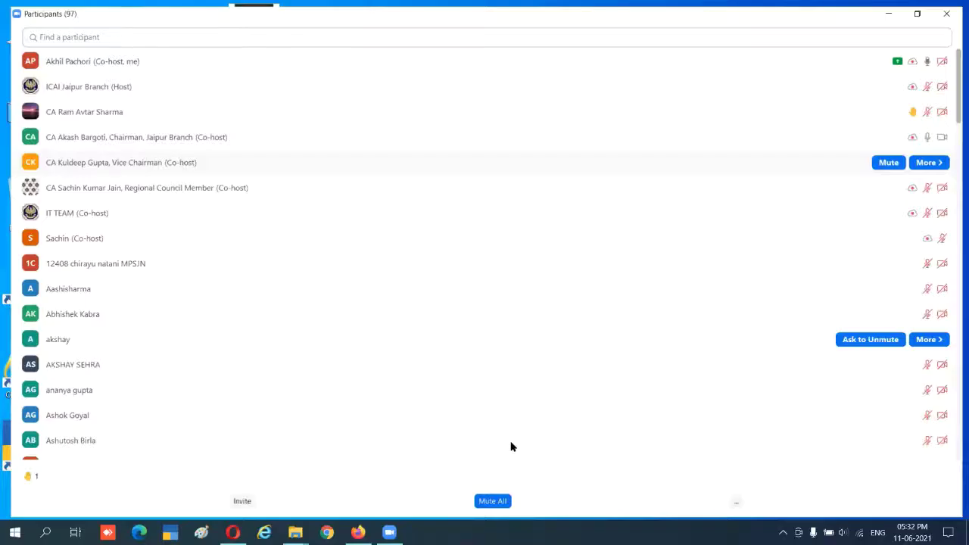
pyautogui.hotkey('alt', 'Tab')
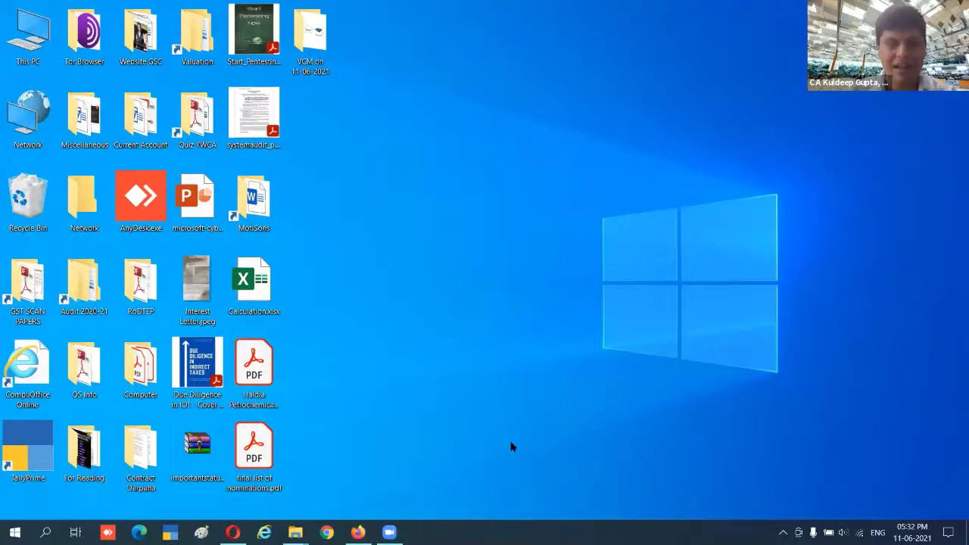
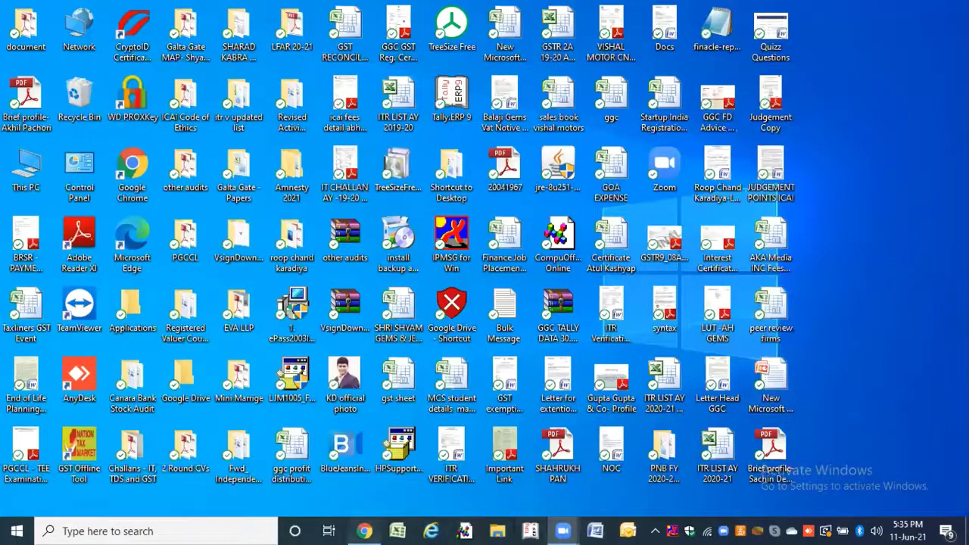
# Bring Chrome back, open a new tab and search Google for 'openvas'.
pyautogui.hotkey('alt', 'Tab')
pyautogui.hotkey('ctrl', 't')
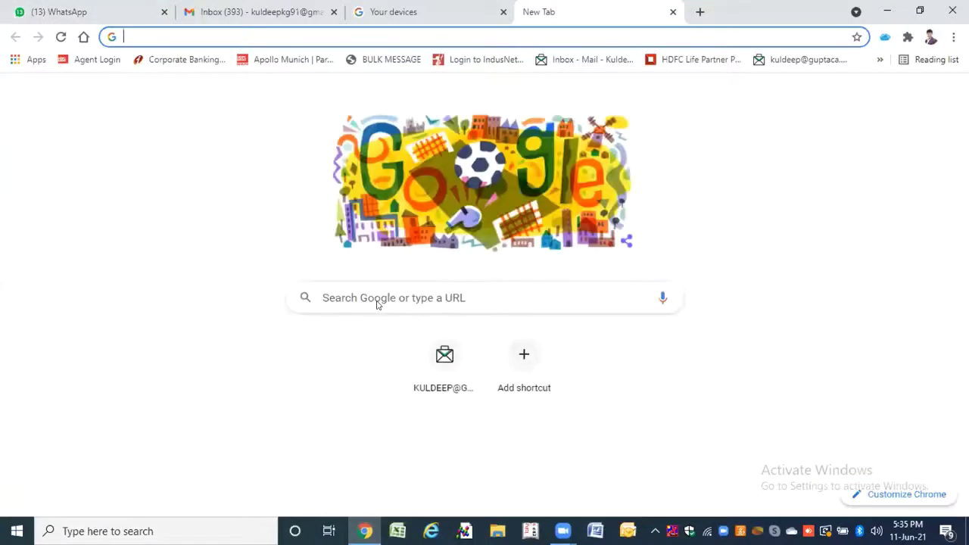
pyautogui.click(167, 39)
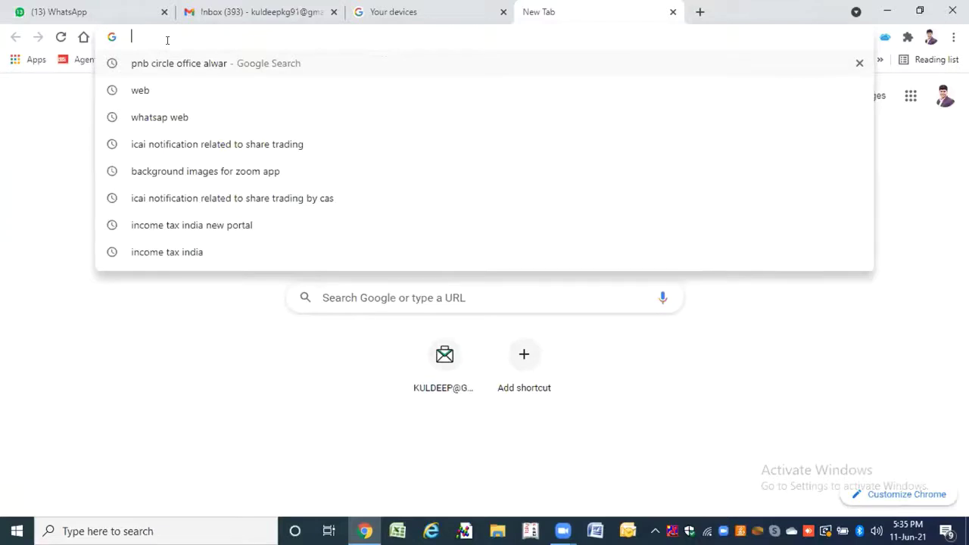
pyautogui.write('open')
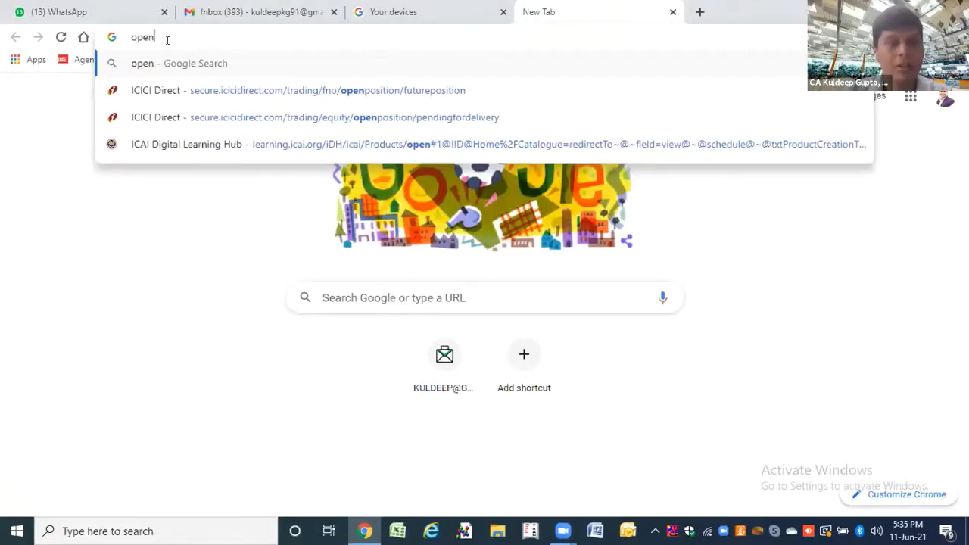
pyautogui.write('vas')
pyautogui.press('Return')
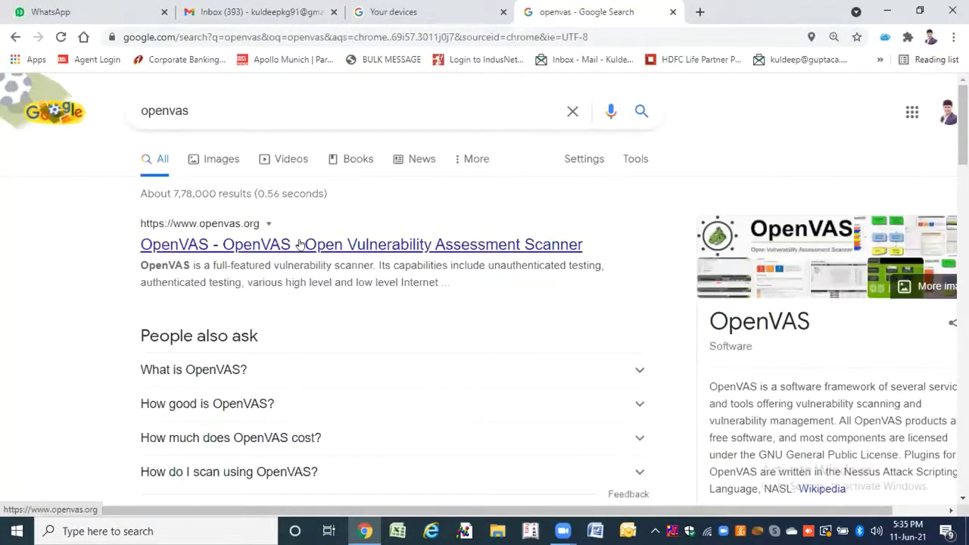
# Correct the search to 'openvpn' and open the official openvpn.net home page.
pyautogui.click(217, 119)
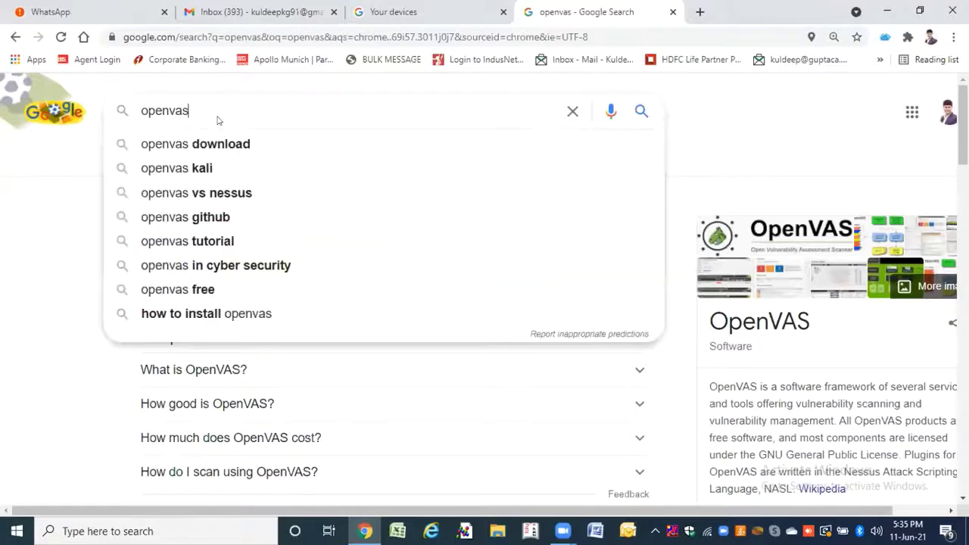
pyautogui.write('pn')
pyautogui.press('Return')
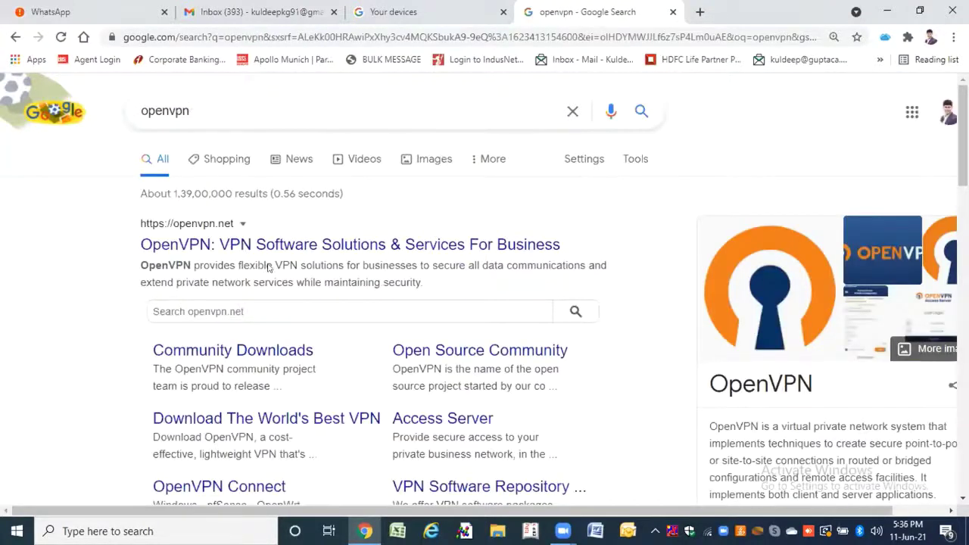
pyautogui.click(278, 242)
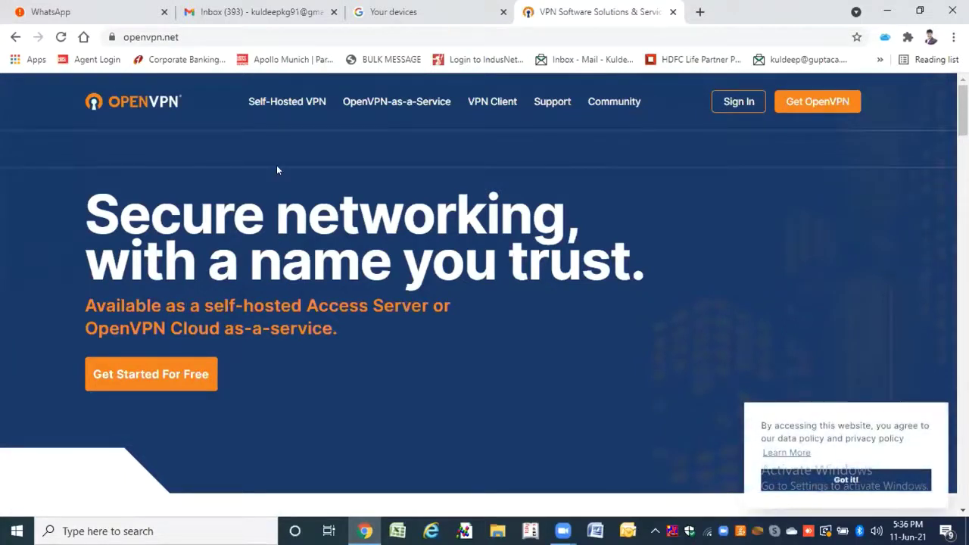
pyautogui.moveTo(494, 101)
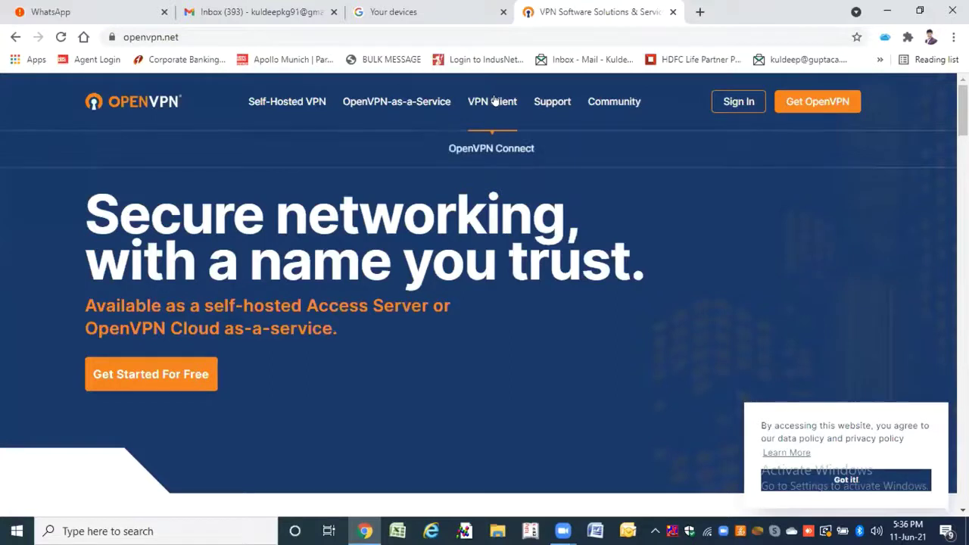
# Download the OpenVPN Connect installer for Windows and save it to the Desktop.
pyautogui.click(493, 148)
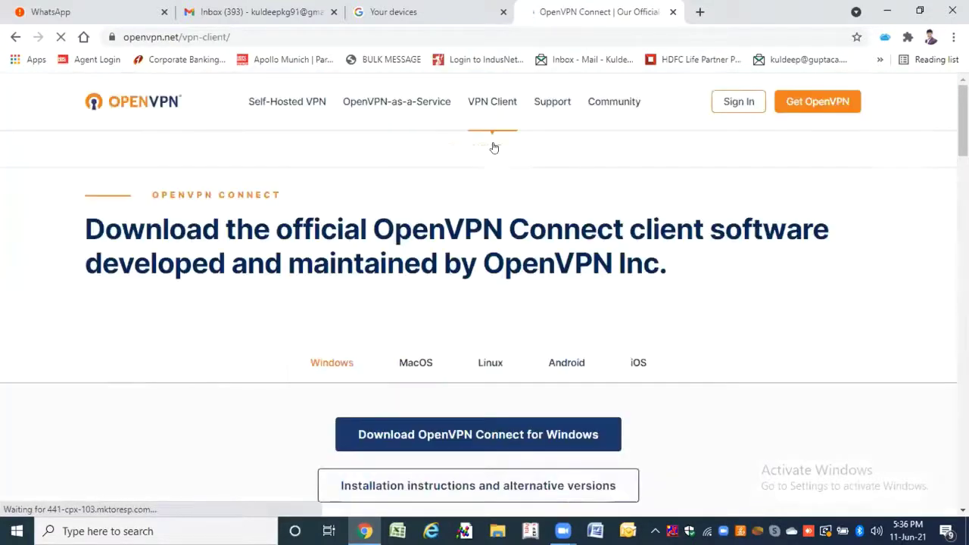
pyautogui.scroll(-1, 428, 349)
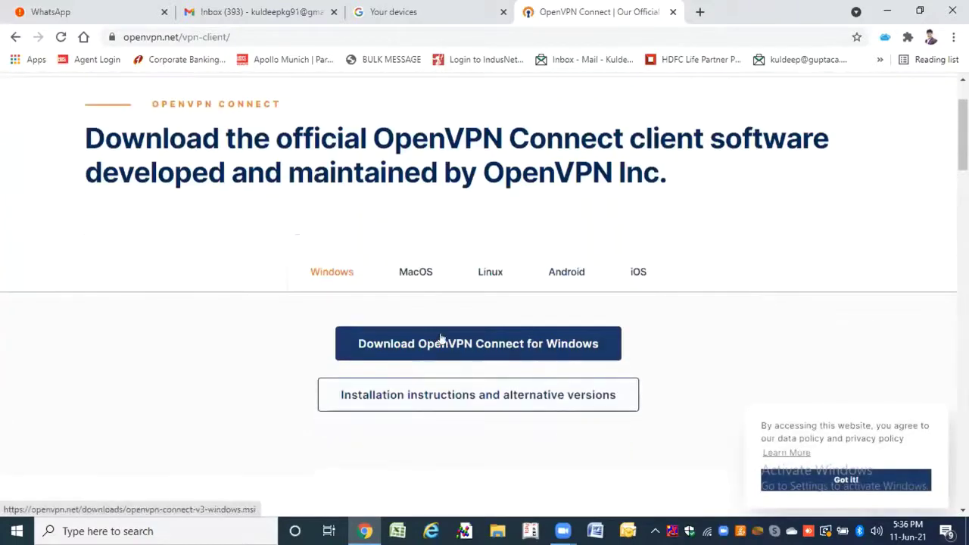
pyautogui.click(449, 343)
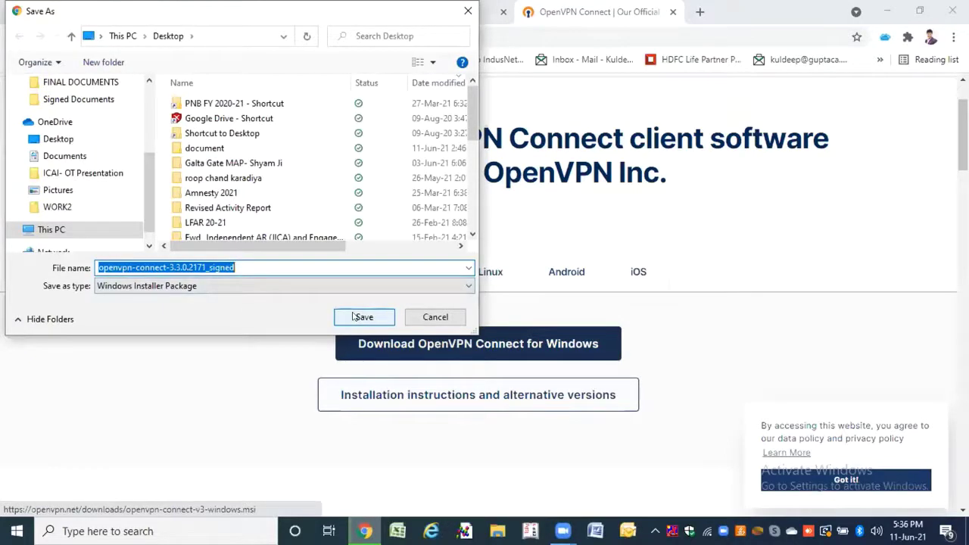
pyautogui.click(353, 317)
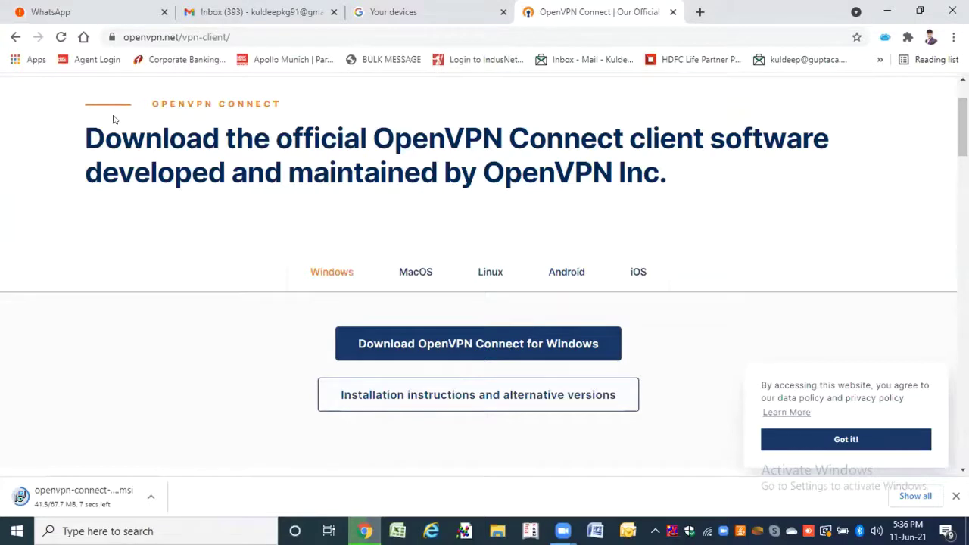
# Resume the failed OpenVPN Connect installer download.
pyautogui.scroll(1, 114, 119)
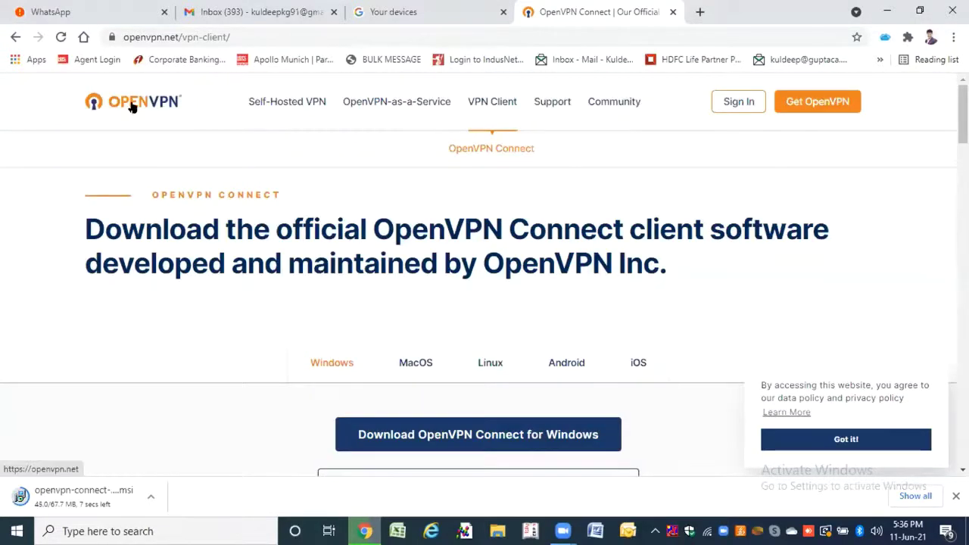
pyautogui.click(133, 108)
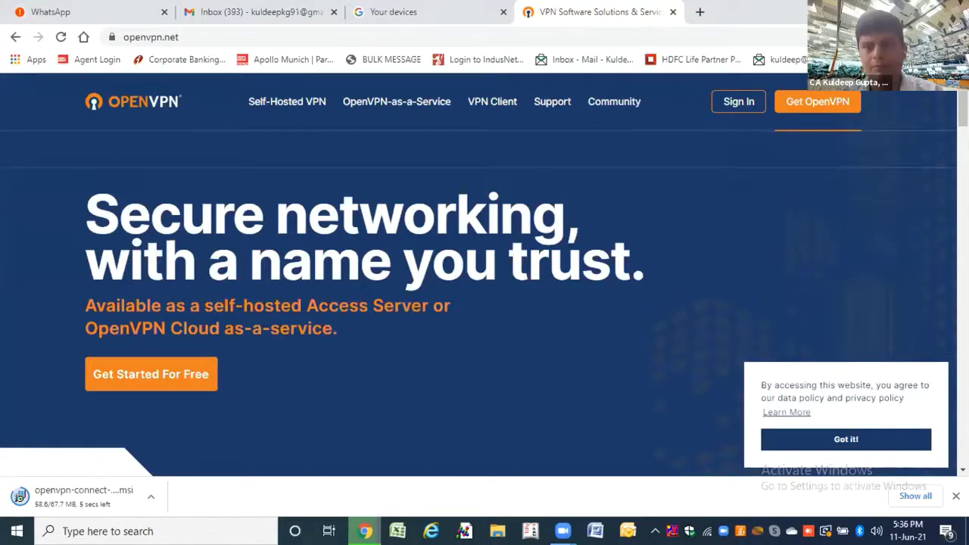
pyautogui.click(814, 101)
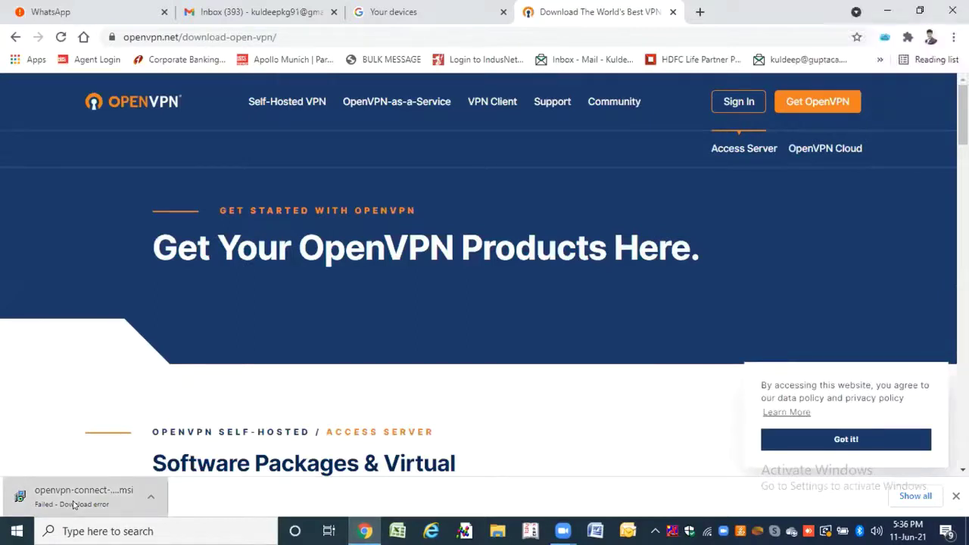
pyautogui.rightClick(155, 482)
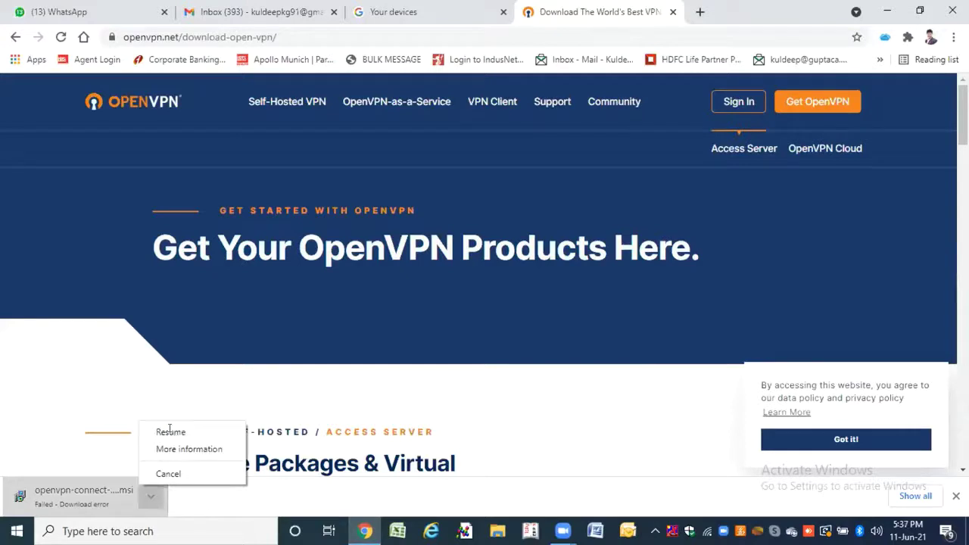
pyautogui.click(165, 436)
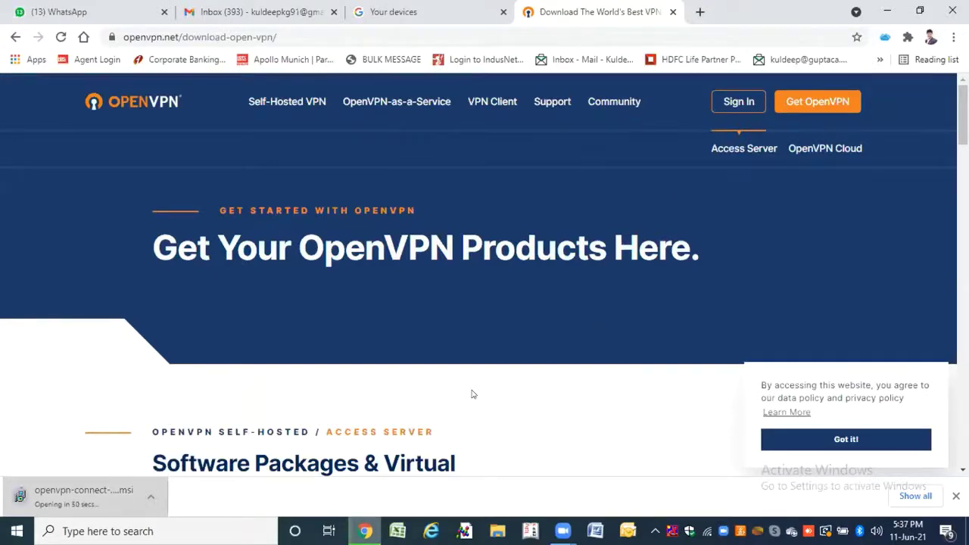
# Open the OpenVPN Cloud sign-in page in a new tab via Get OpenVPN.
pyautogui.scroll(-1, 471, 393)
pyautogui.scroll(1, 472, 394)
pyautogui.click(833, 101)
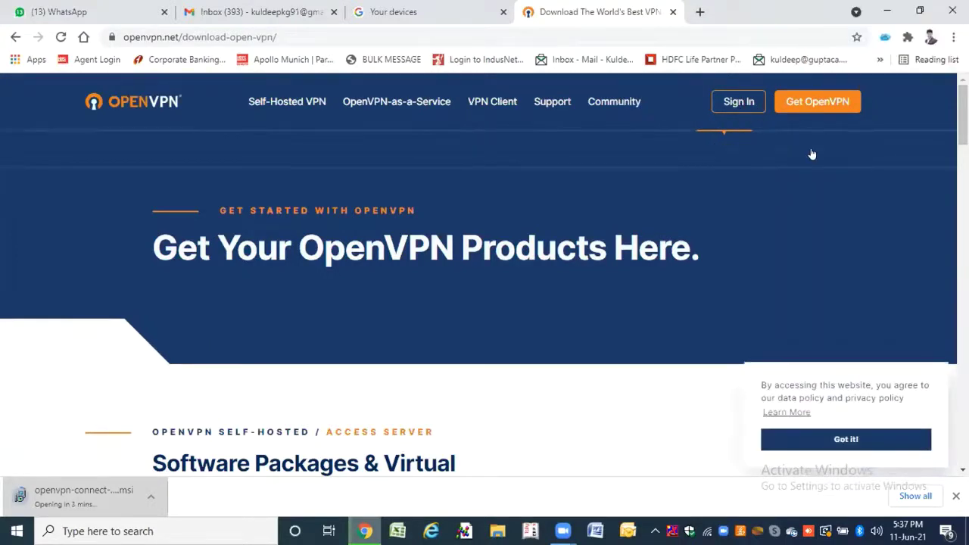
pyautogui.click(837, 145)
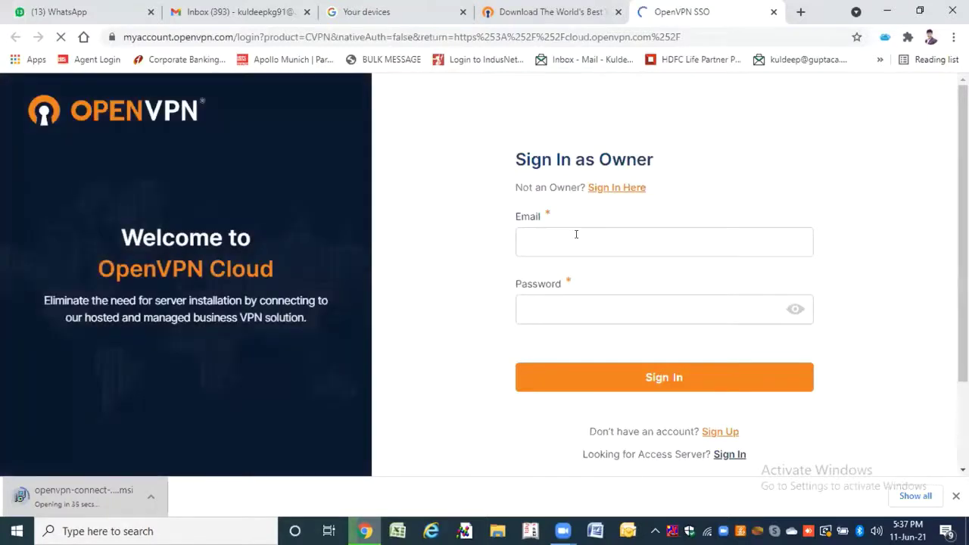
# Register a new OpenVPN Cloud owner account with an e-mail address and a password.
pyautogui.click(576, 235)
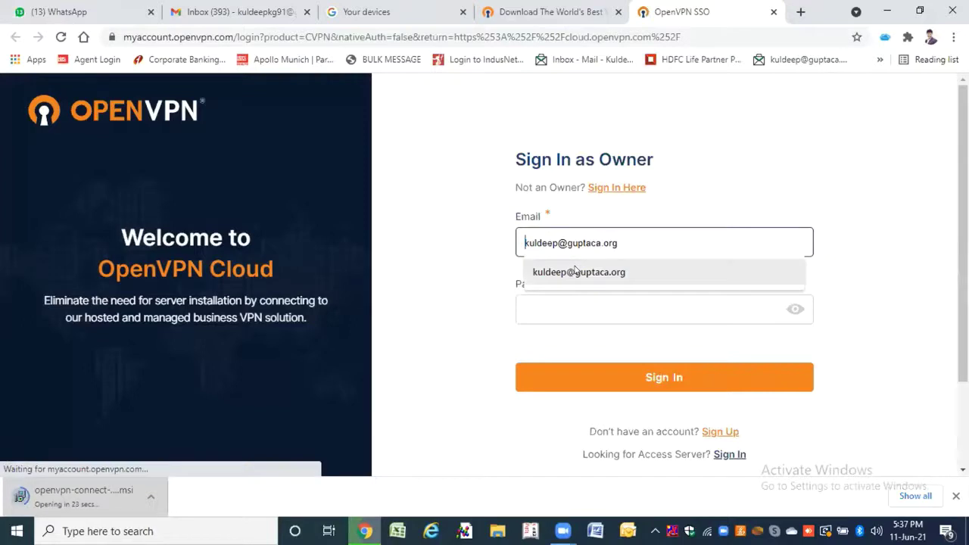
pyautogui.click(576, 272)
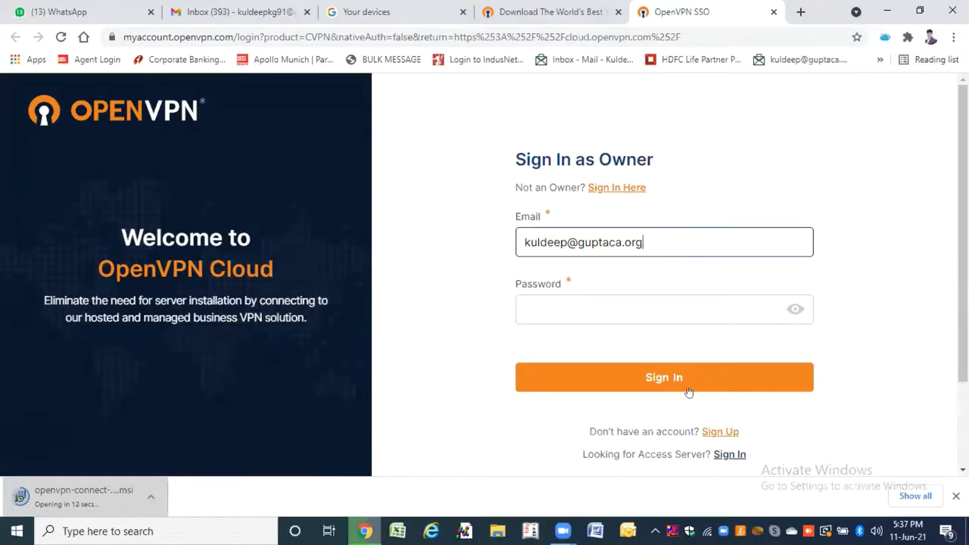
pyautogui.click(726, 435)
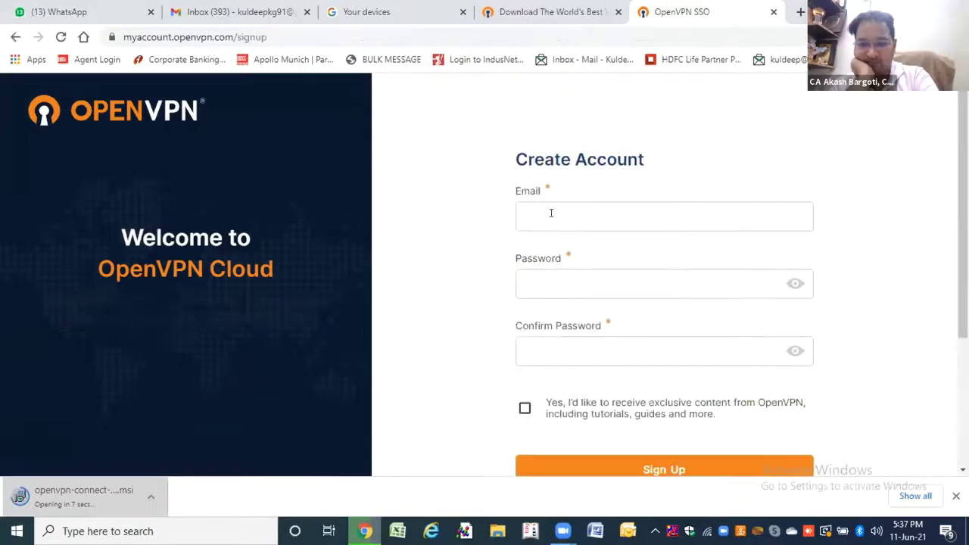
pyautogui.click(550, 213)
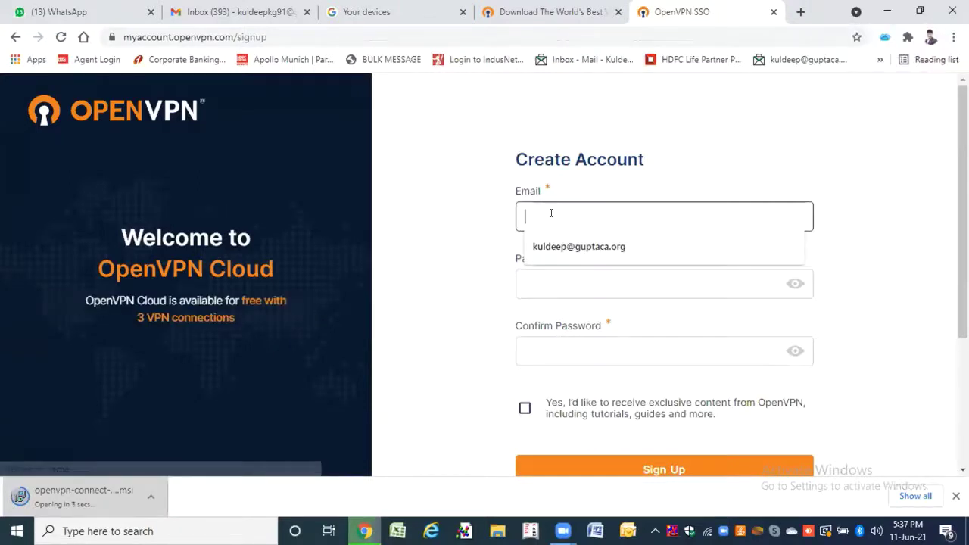
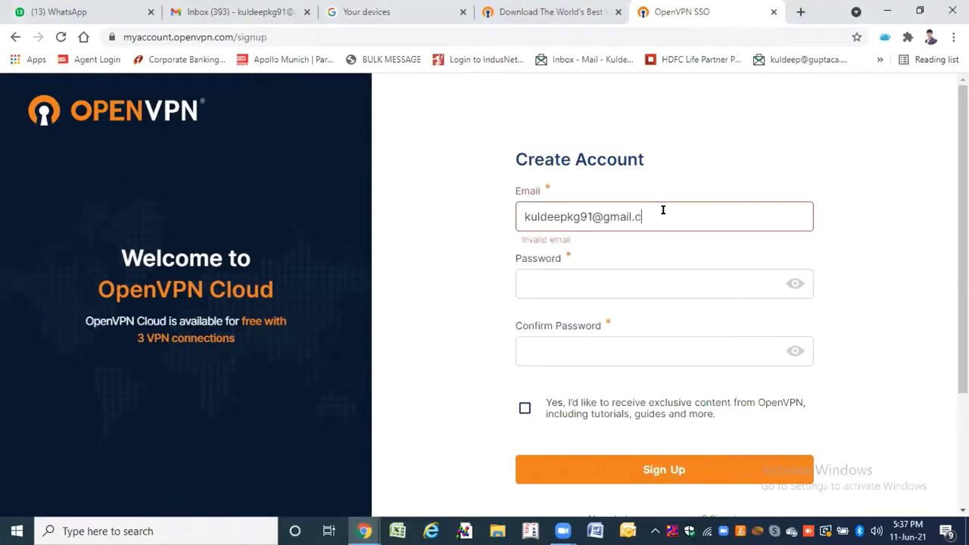
pyautogui.press('Tab')
pyautogui.write('***')
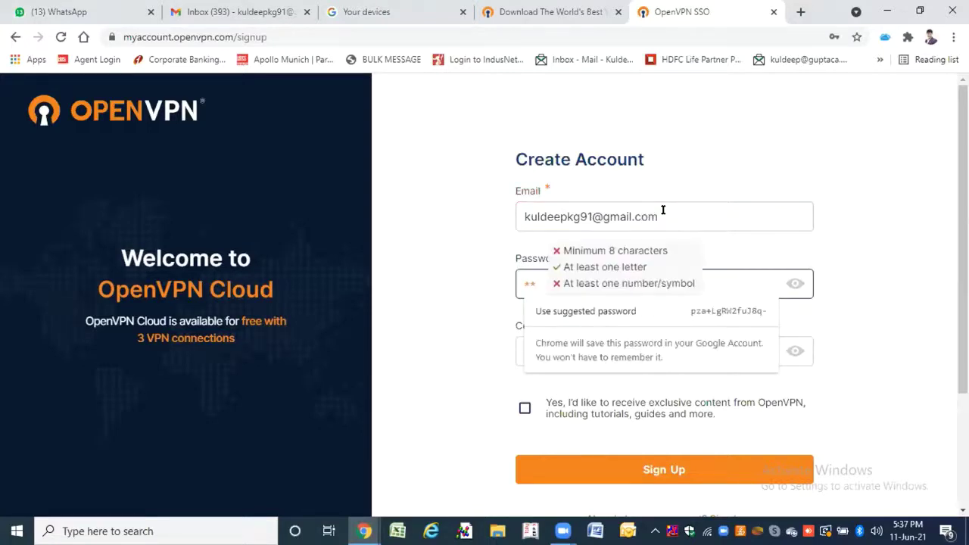
pyautogui.write('**')
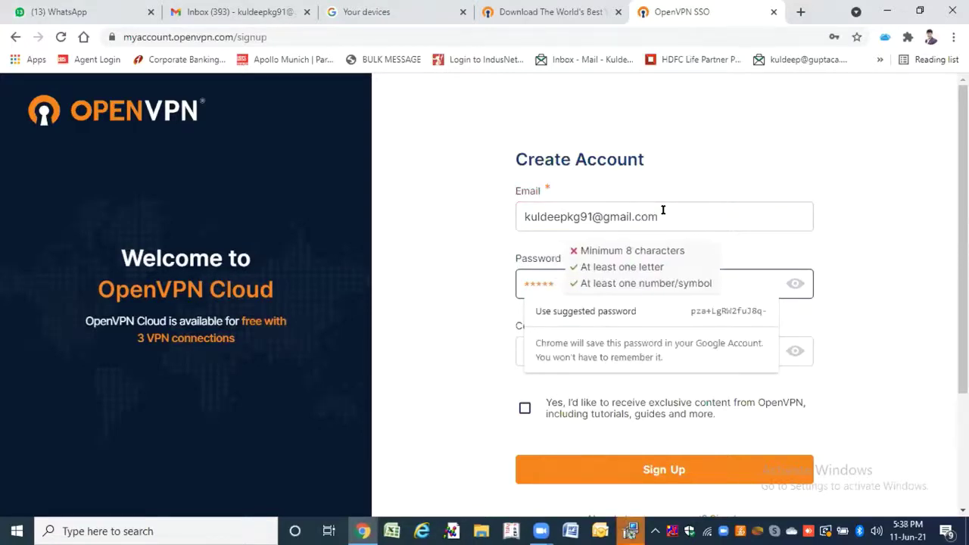
pyautogui.write('***')
pyautogui.press('Tab')
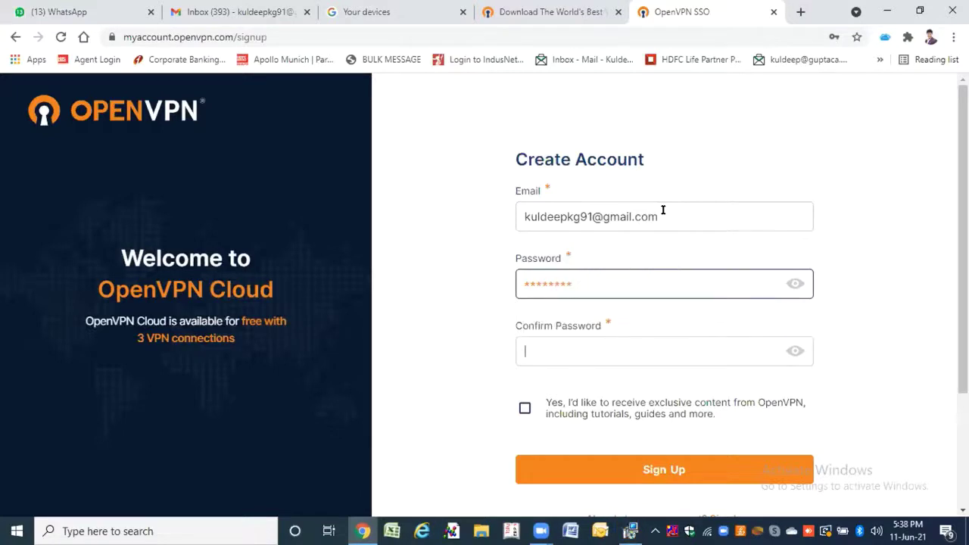
pyautogui.write('********')
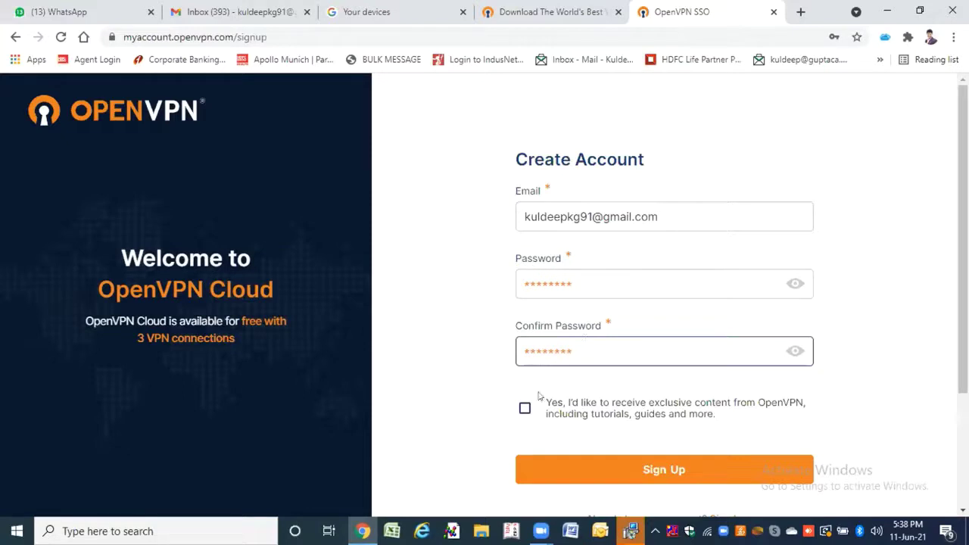
pyautogui.click(625, 471)
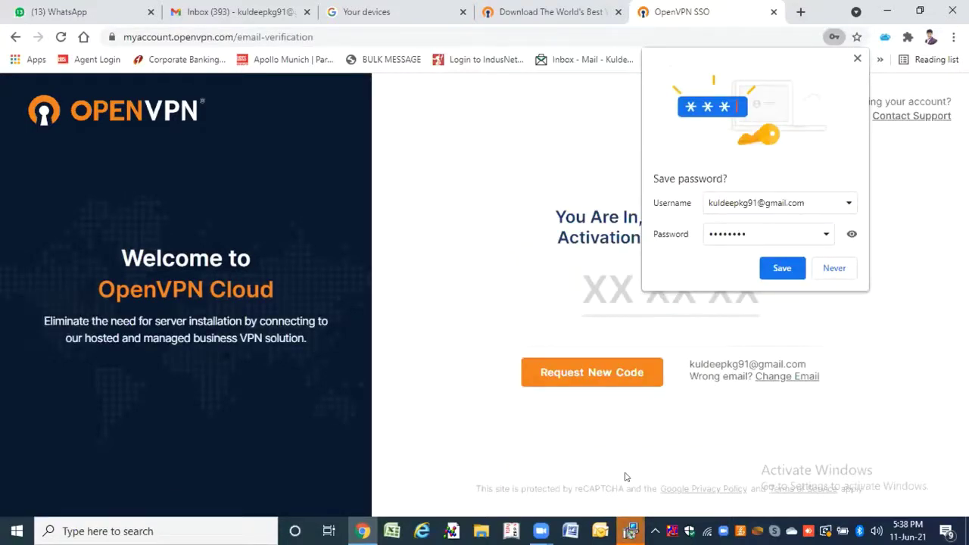
# Dismiss the save-password prompt, accept the licence terms and install OpenVPN Connect.
pyautogui.click(857, 60)
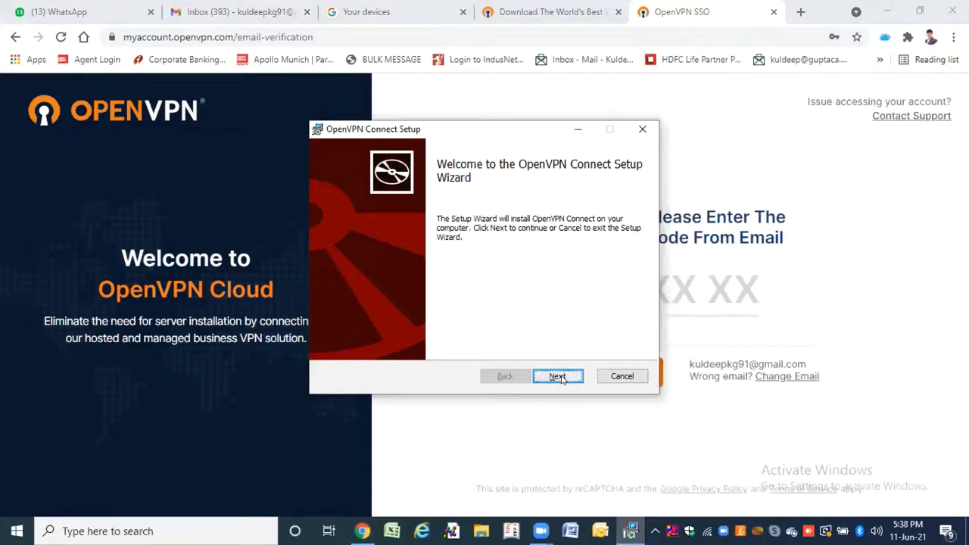
pyautogui.click(561, 379)
pyautogui.click(446, 344)
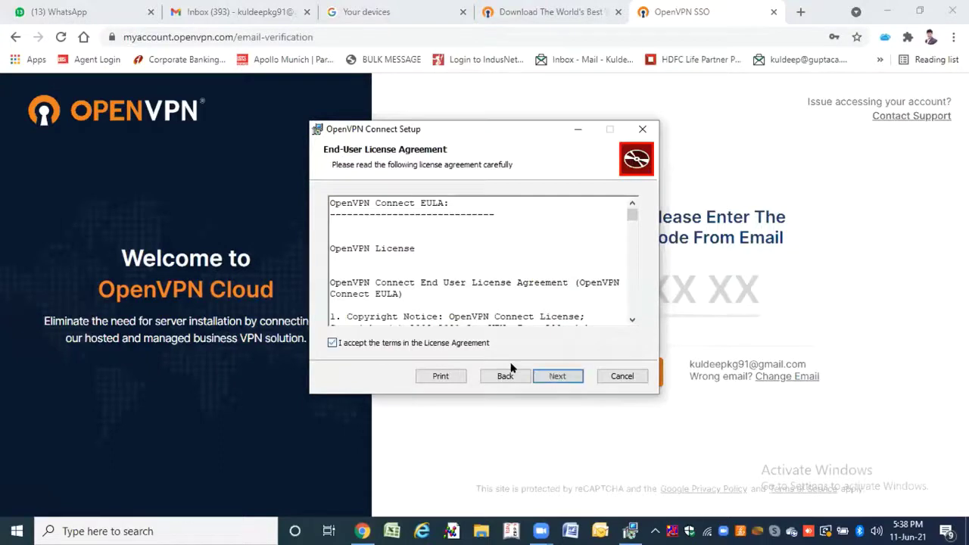
pyautogui.click(550, 377)
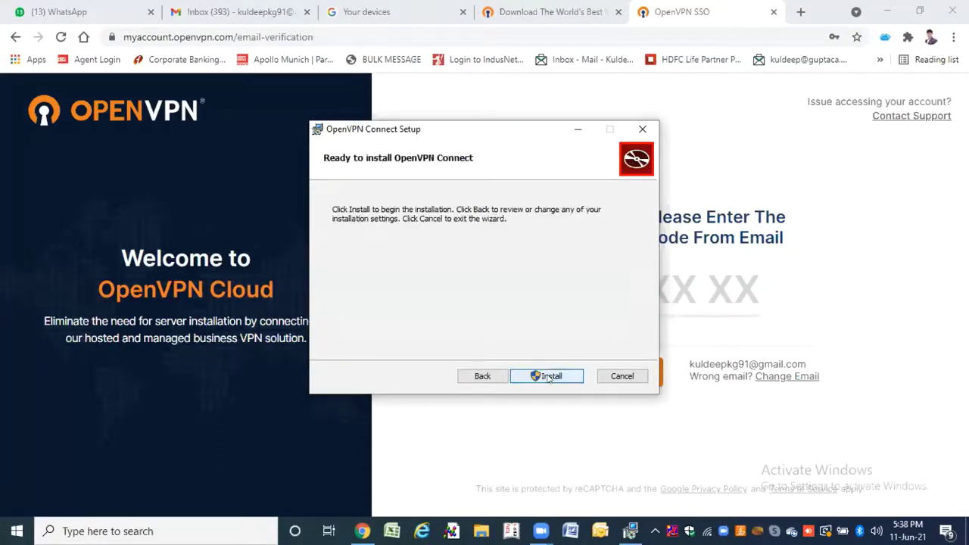
pyautogui.click(550, 378)
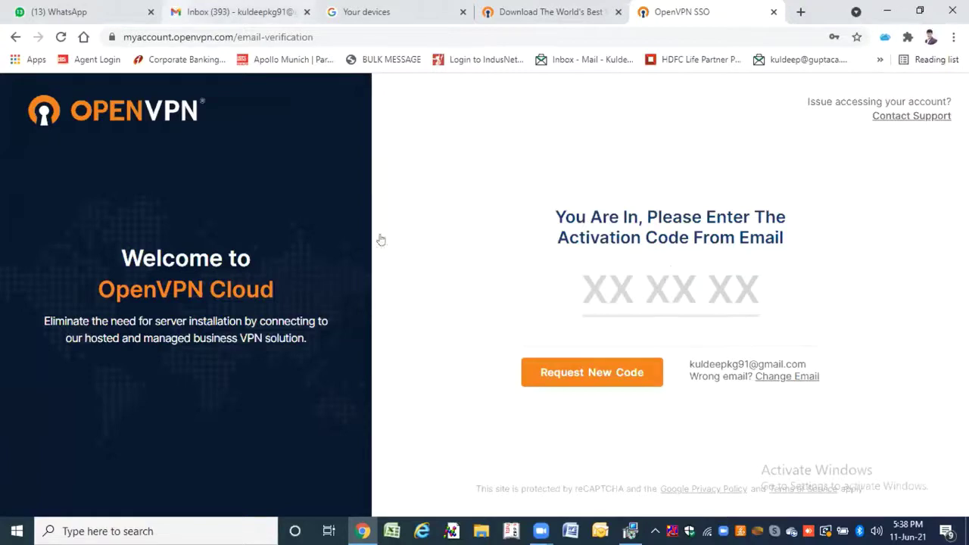
# Find the OpenVPN registration e-mail under Gmail's Updates category and open it.
pyautogui.click(175, 12)
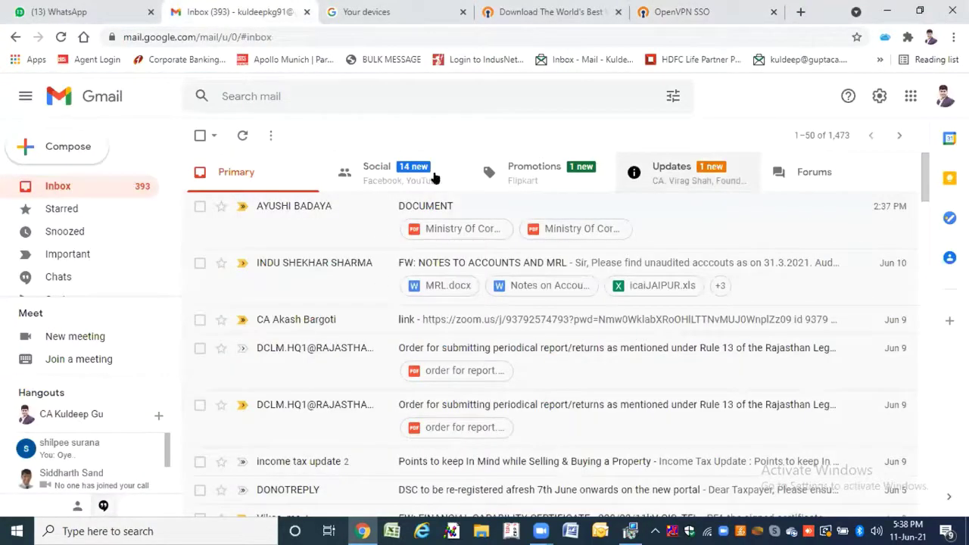
pyautogui.click(80, 190)
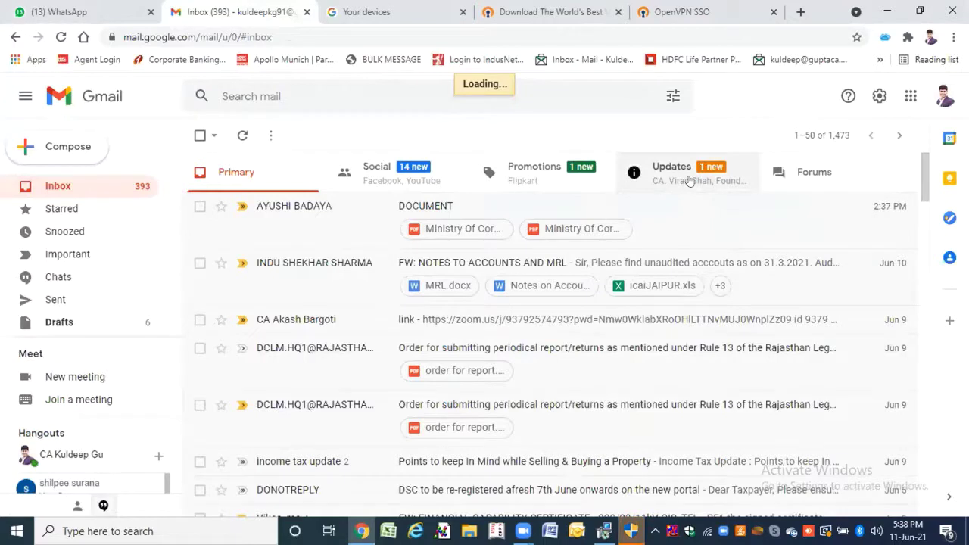
pyautogui.click(689, 180)
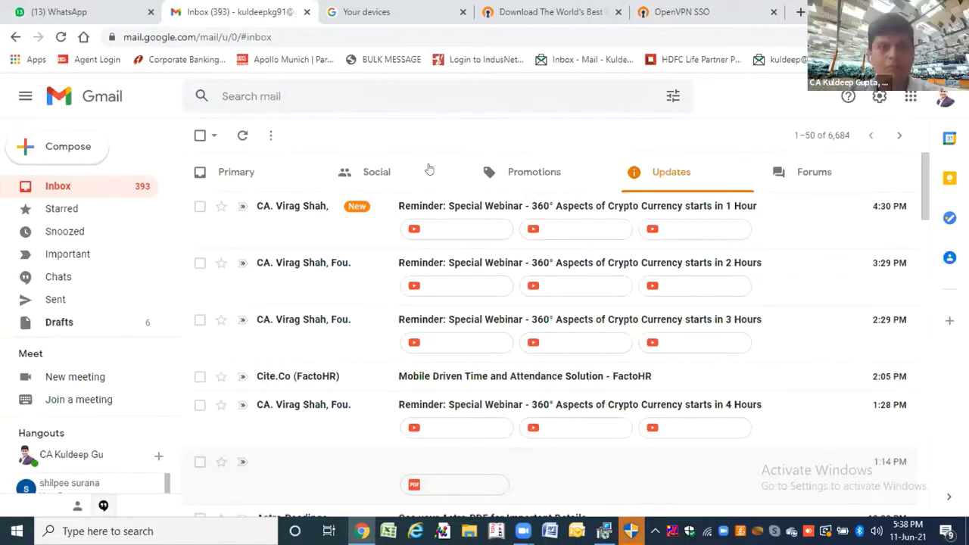
pyautogui.click(485, 171)
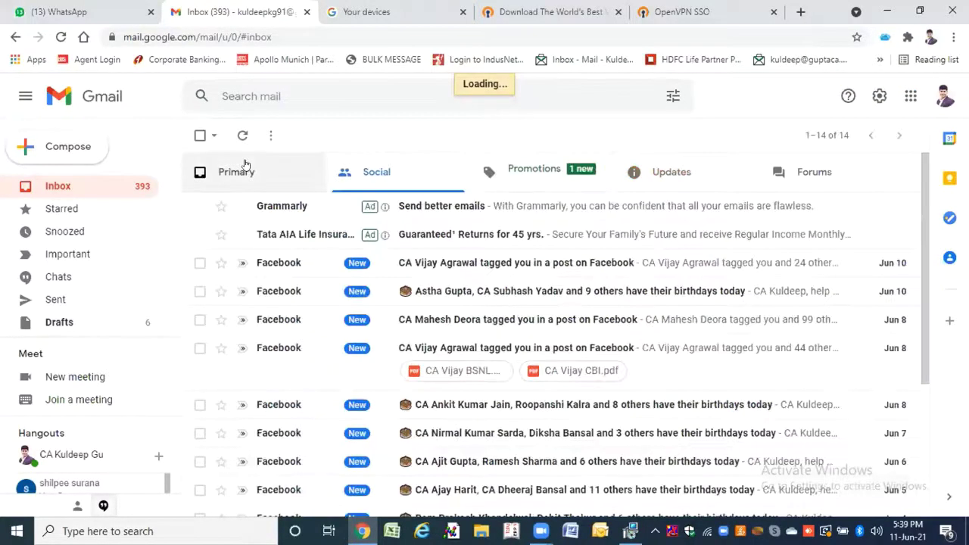
pyautogui.click(245, 164)
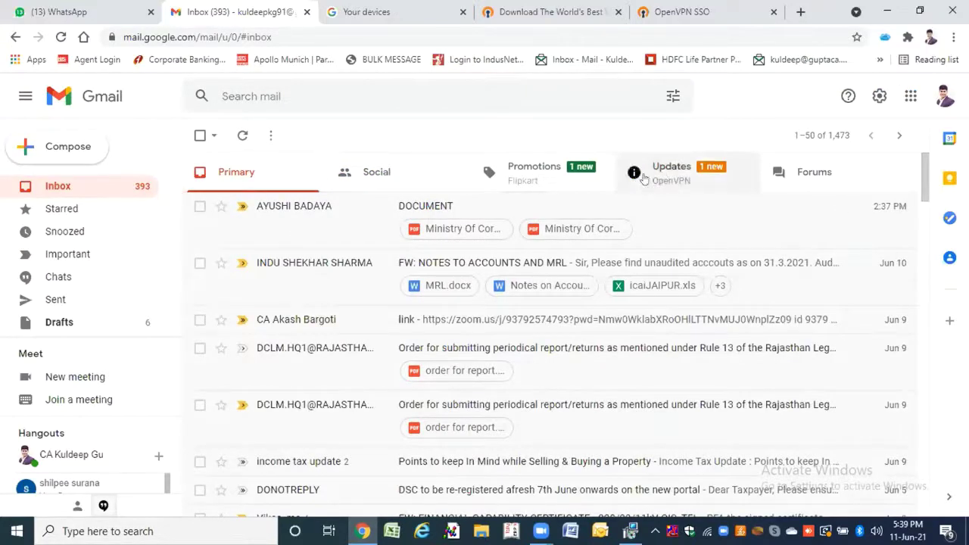
pyautogui.click(671, 172)
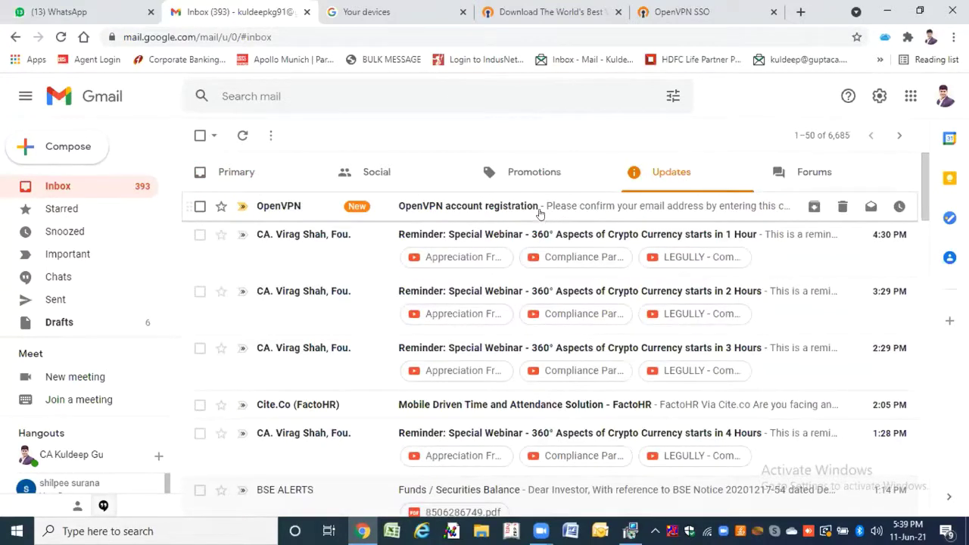
pyautogui.click(539, 208)
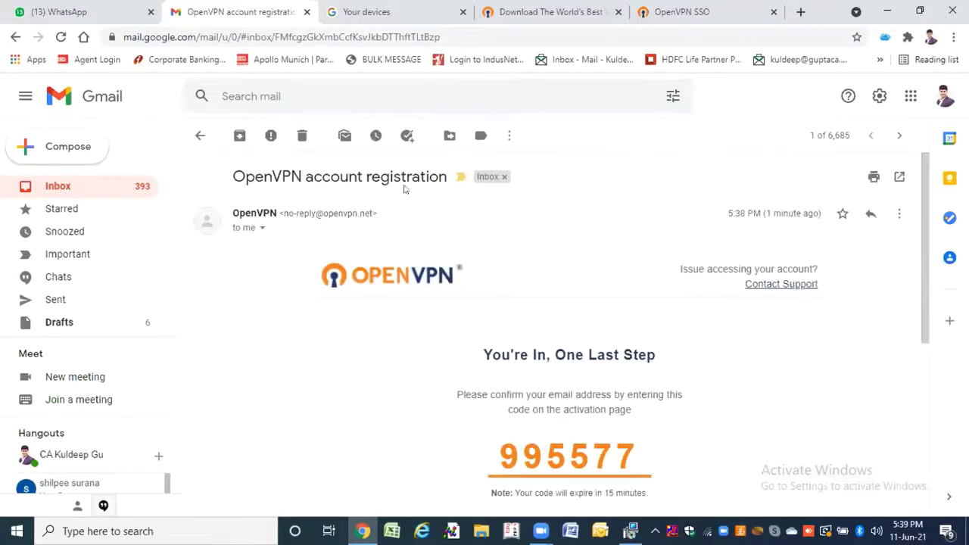
pyautogui.hotkey('alt', 'Tab')
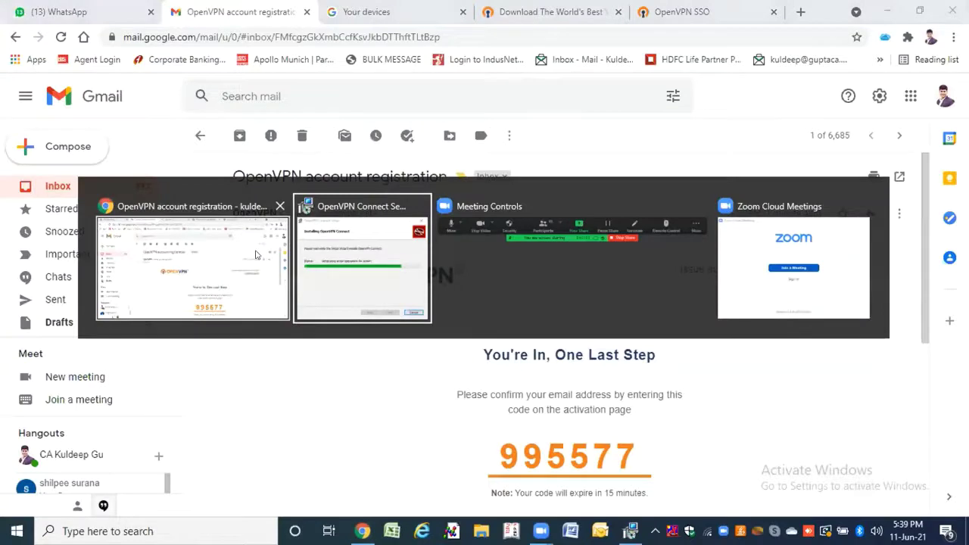
pyautogui.click(287, 235)
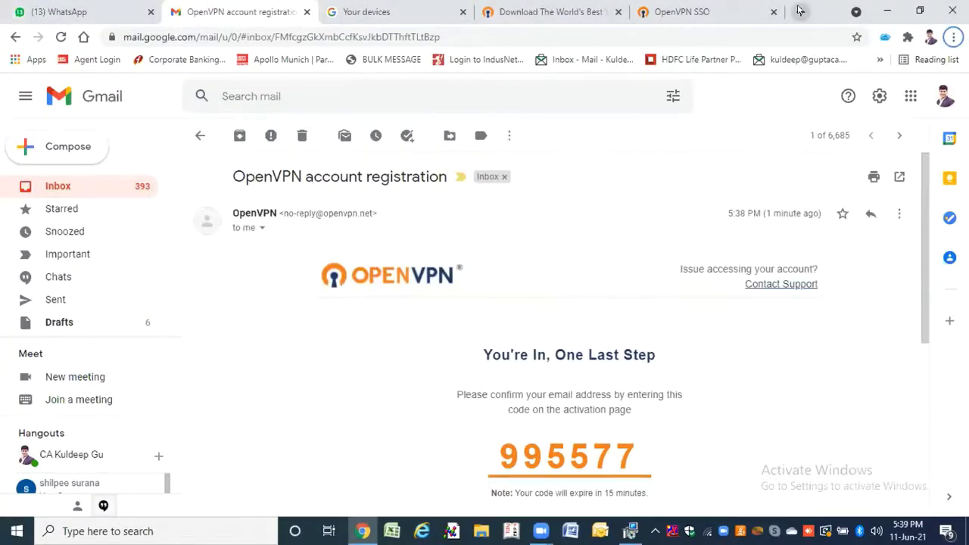
# Return to the OpenVPN verification page and enter the e-mailed activation code.
pyautogui.hotkey('ctrl', 't')
pyautogui.hotkey('ctrl', 't')
pyautogui.hotkey('ctrl', 't')
pyautogui.hotkey('ctrl', 't')
pyautogui.hotkey('ctrl', 't')
pyautogui.hotkey('ctrl', 't')
pyautogui.hotkey('ctrl', 't')
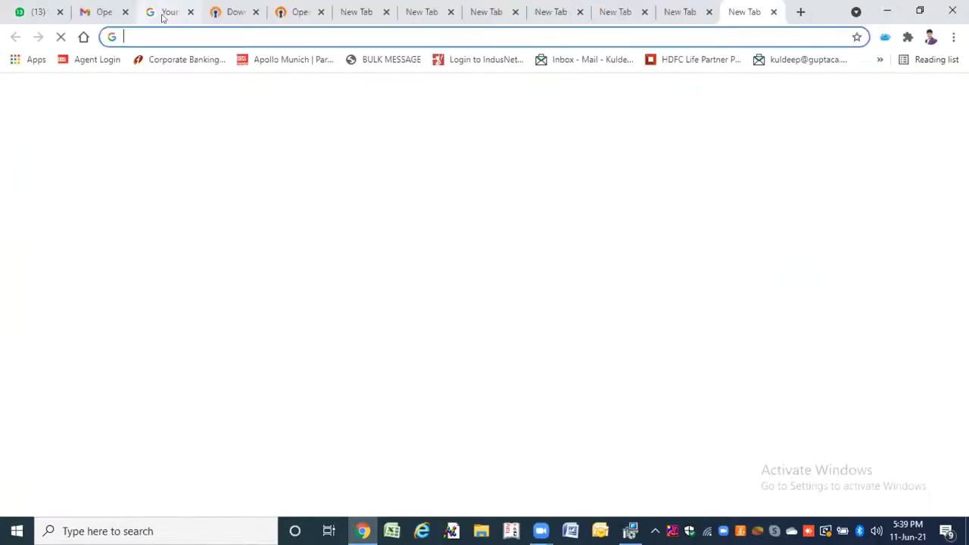
pyautogui.hotkey('ctrl', 'Tab')
pyautogui.hotkey('ctrl', 'Tab')
pyautogui.hotkey('ctrl', 'Tab')
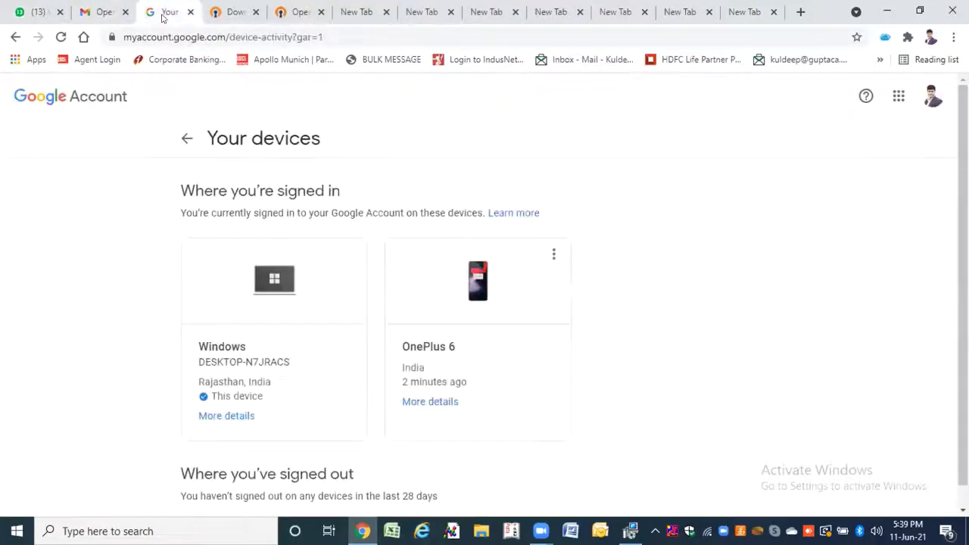
pyautogui.hotkey('ctrl', 'Tab')
pyautogui.hotkey('ctrl', 'Tab')
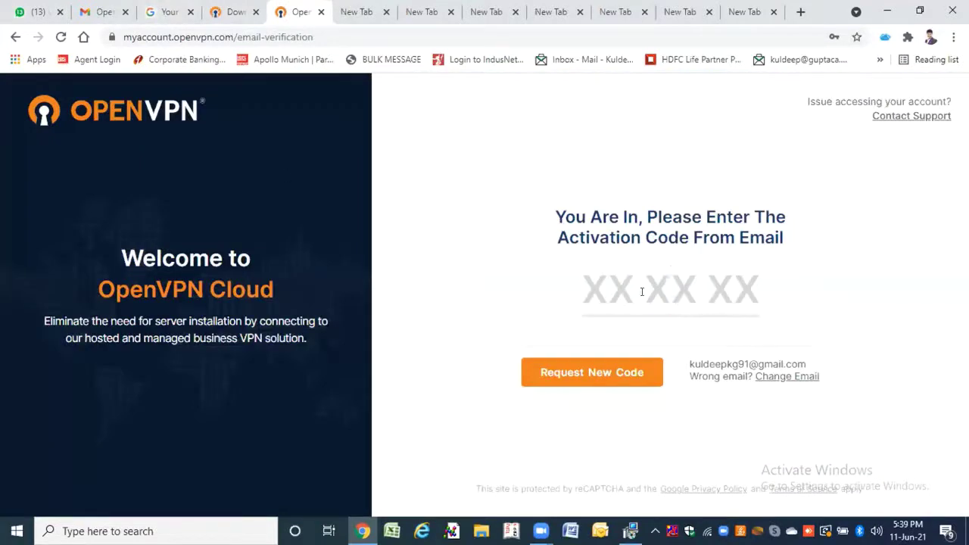
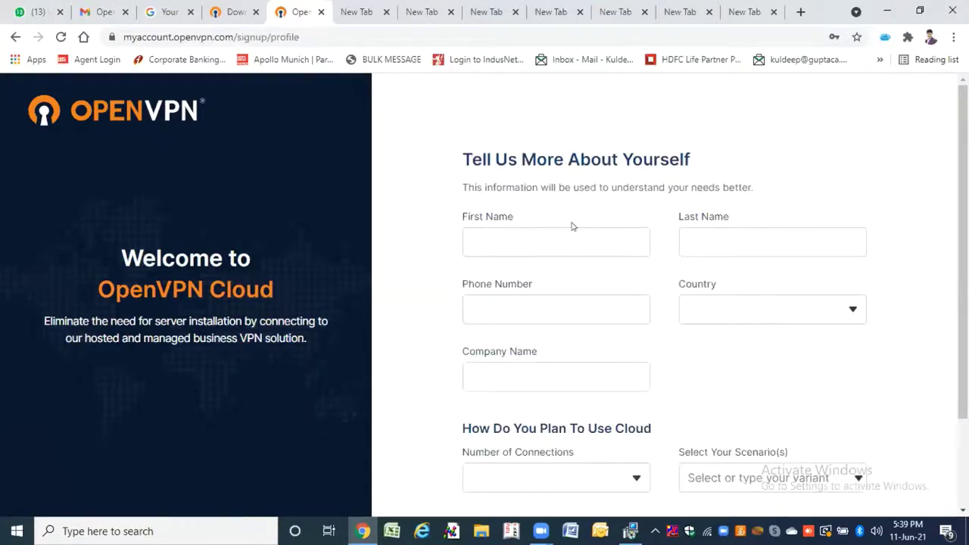
# Fill in first name, last name, phone number, country India and company name.
pyautogui.click(563, 232)
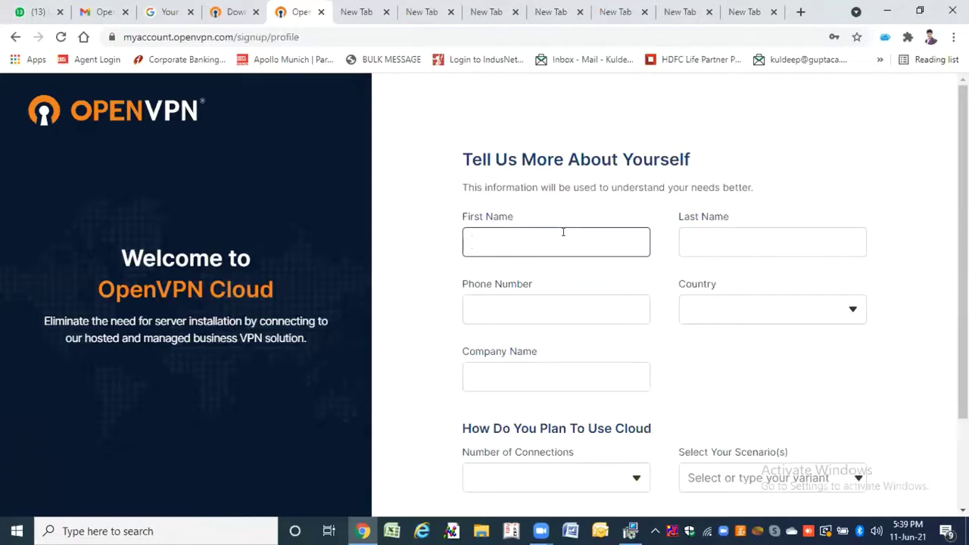
pyautogui.press('Tab')
pyautogui.press('Tab')
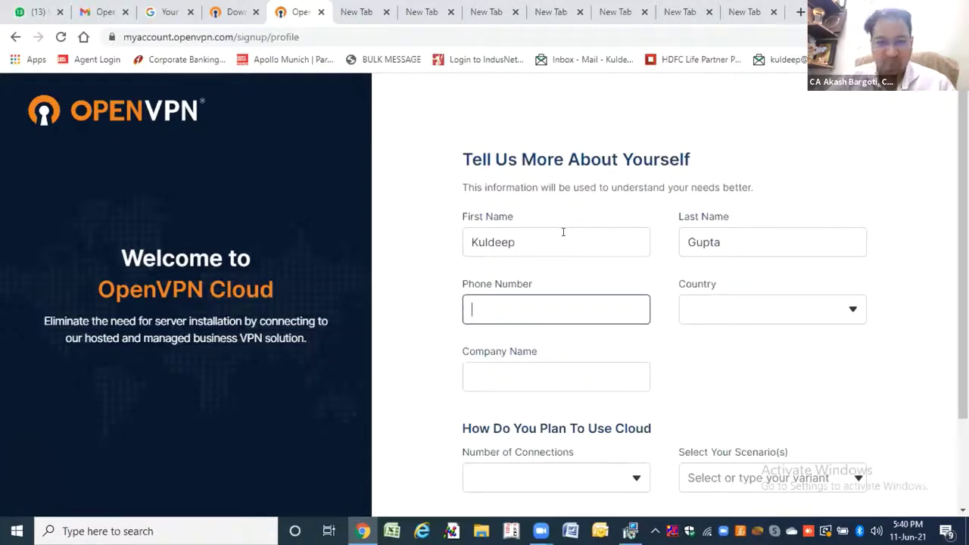
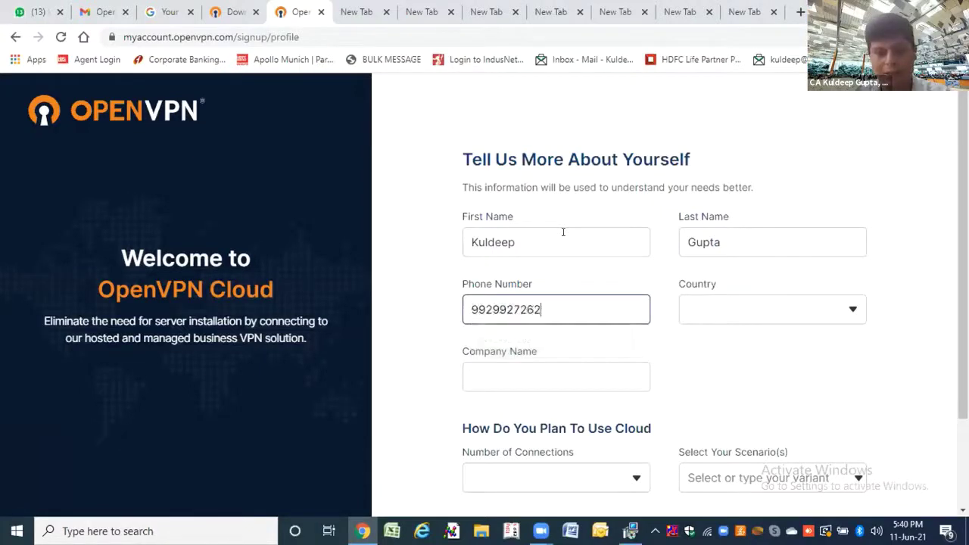
pyautogui.press('Tab')
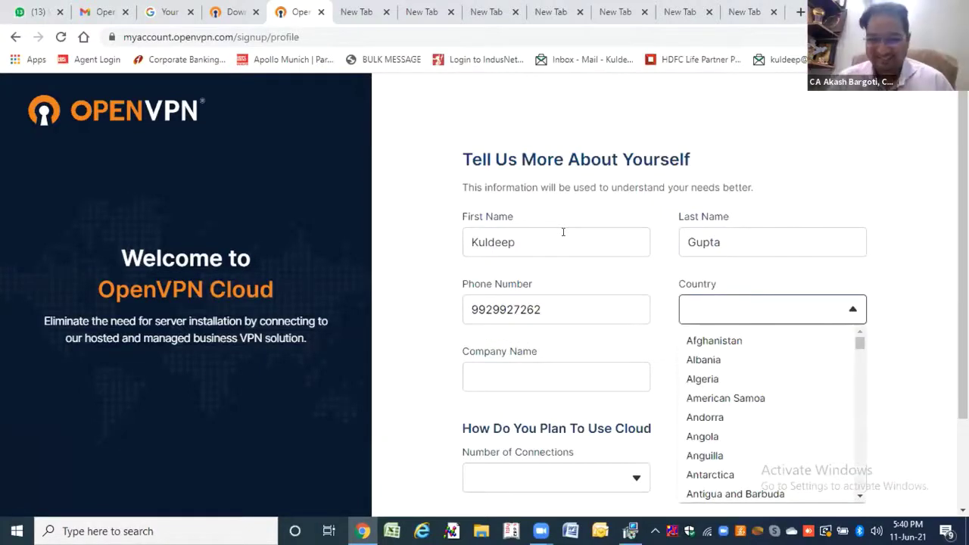
pyautogui.write('india')
pyautogui.press('Tab')
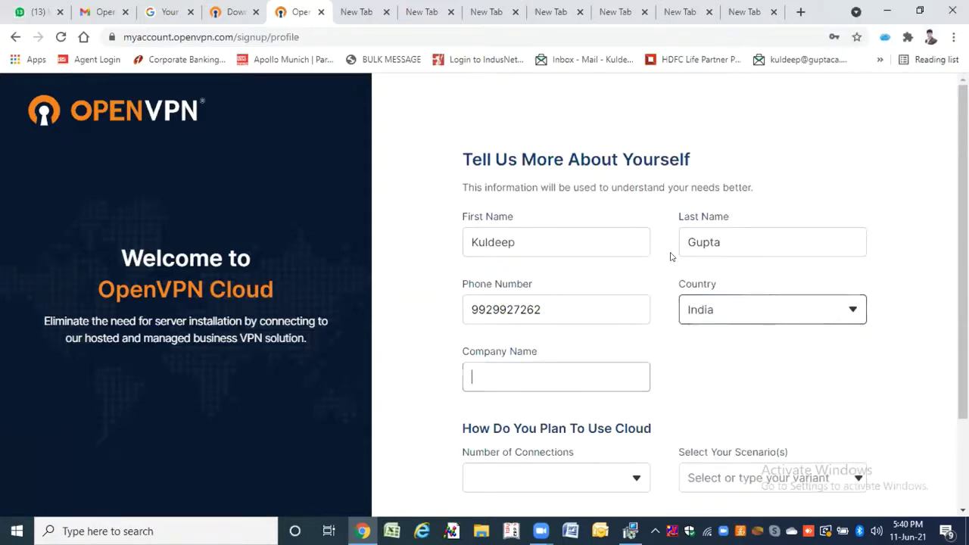
pyautogui.write('Gupta')
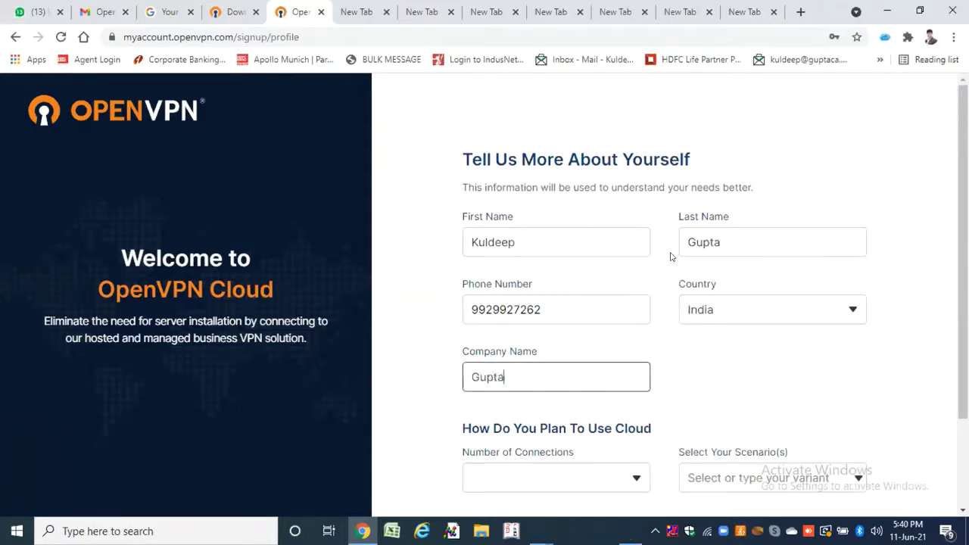
pyautogui.write(' Gupta')
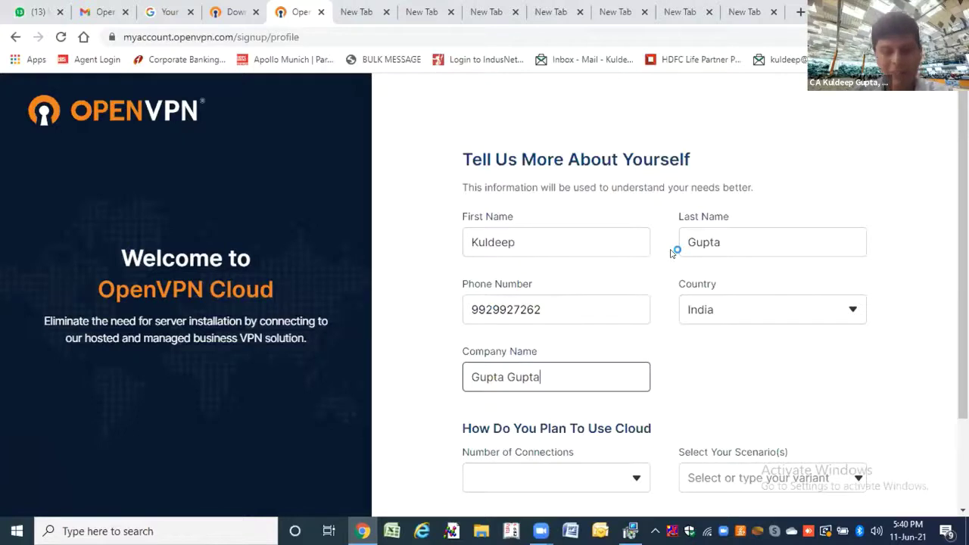
pyautogui.write(' & Co')
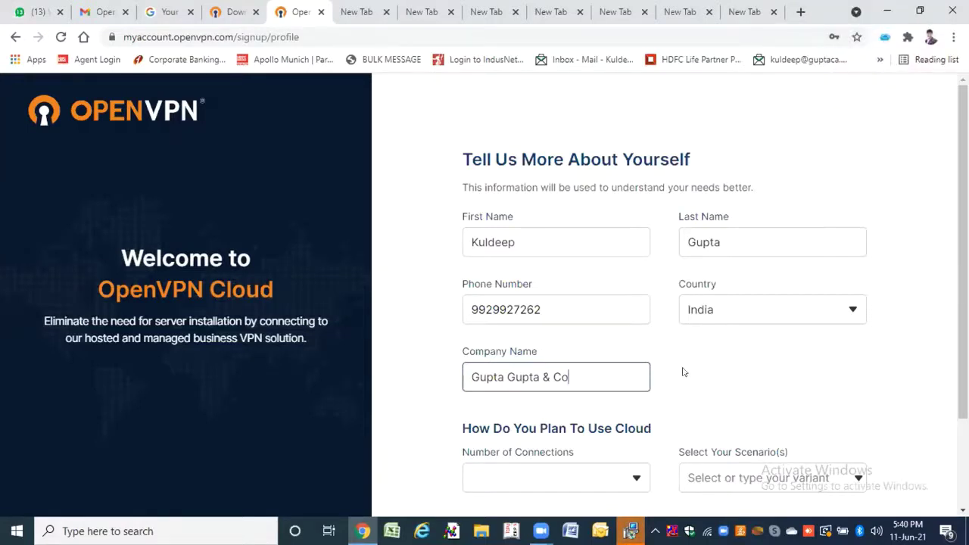
# Choose 1-9 connections and the Personal Use scenario, then submit the profile.
pyautogui.press('Tab')
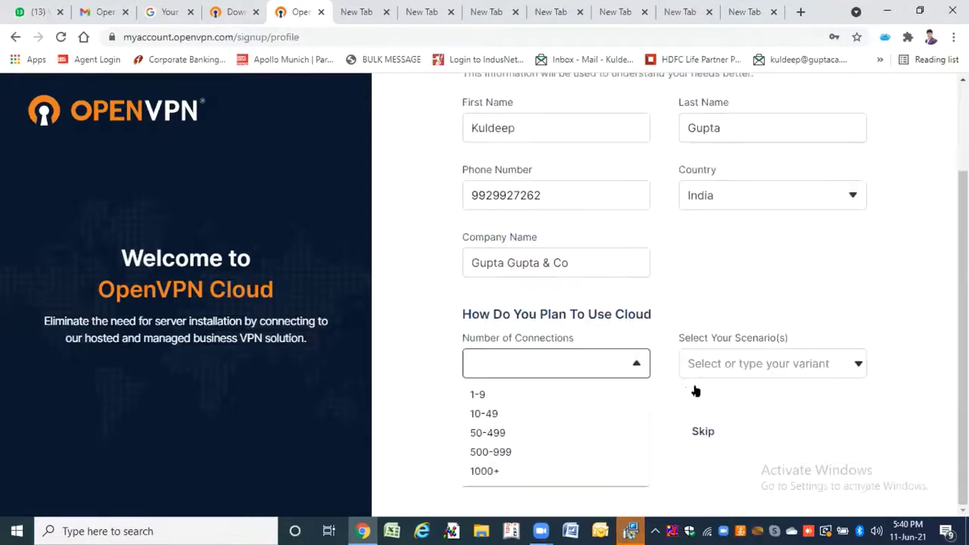
pyautogui.press('Return')
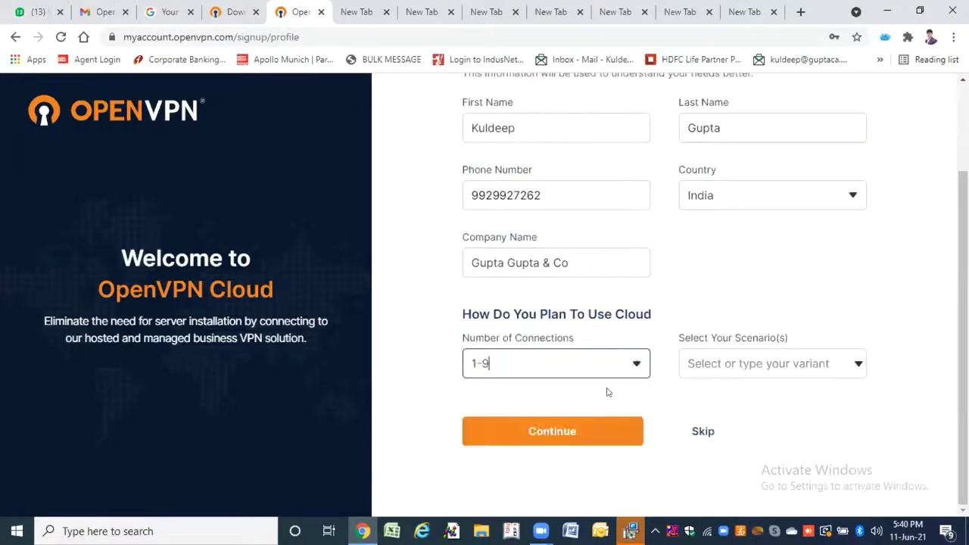
pyautogui.press('Tab')
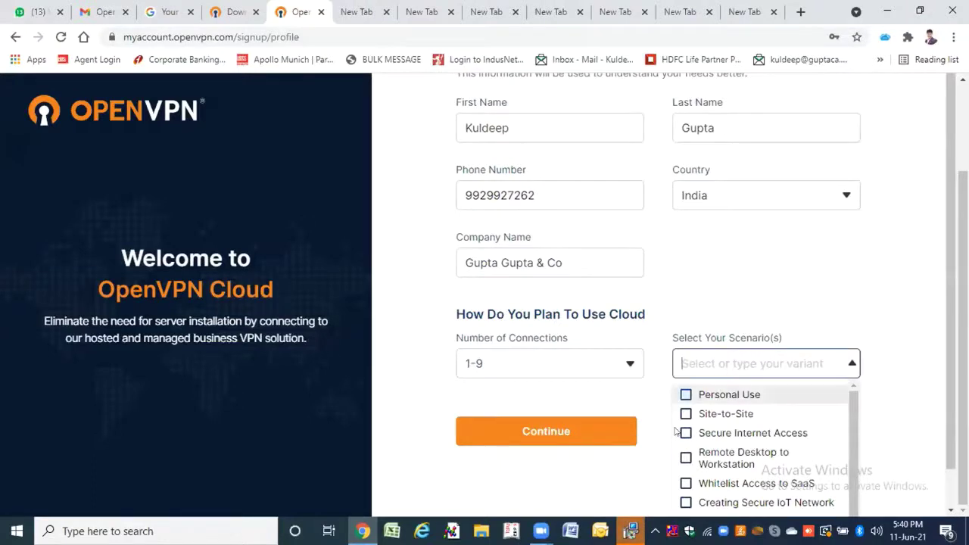
pyautogui.press('Return')
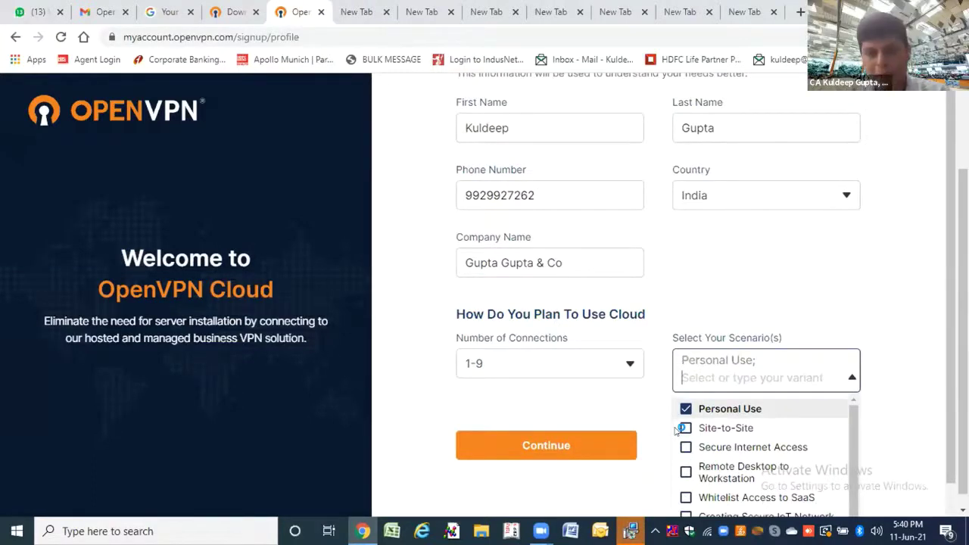
pyautogui.press('Tab')
pyautogui.press('Return')
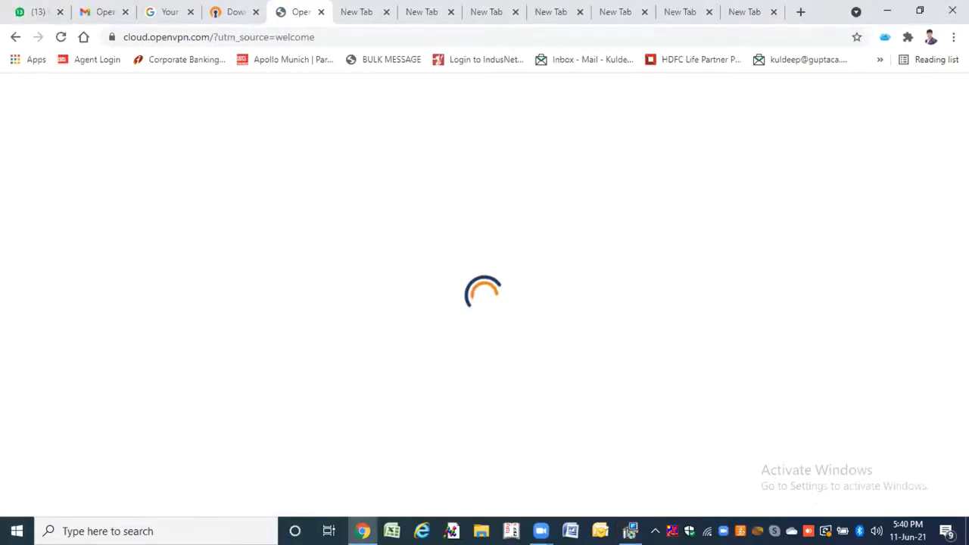
# Close the finished OpenVPN Connect setup and create a new OpenVPN Cloud ID.
pyautogui.click(629, 531)
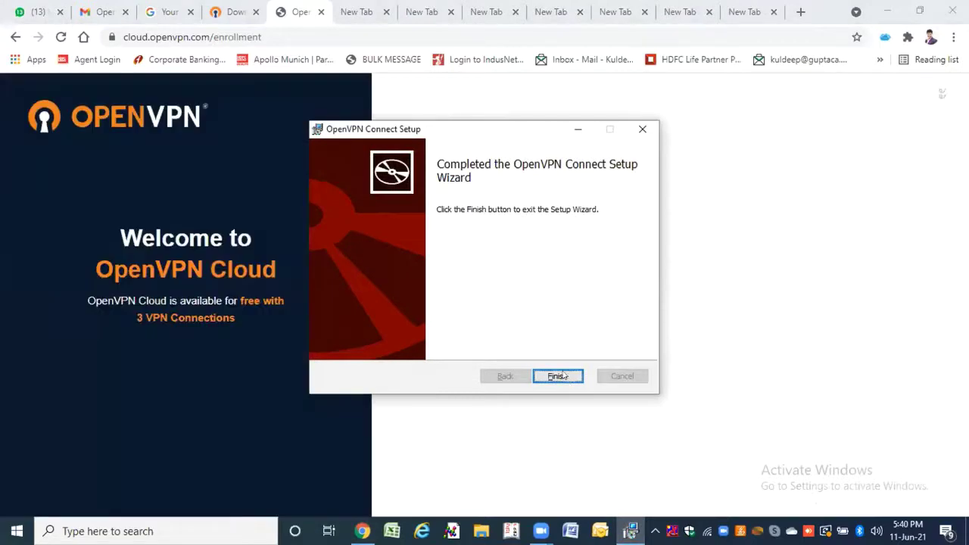
pyautogui.click(564, 379)
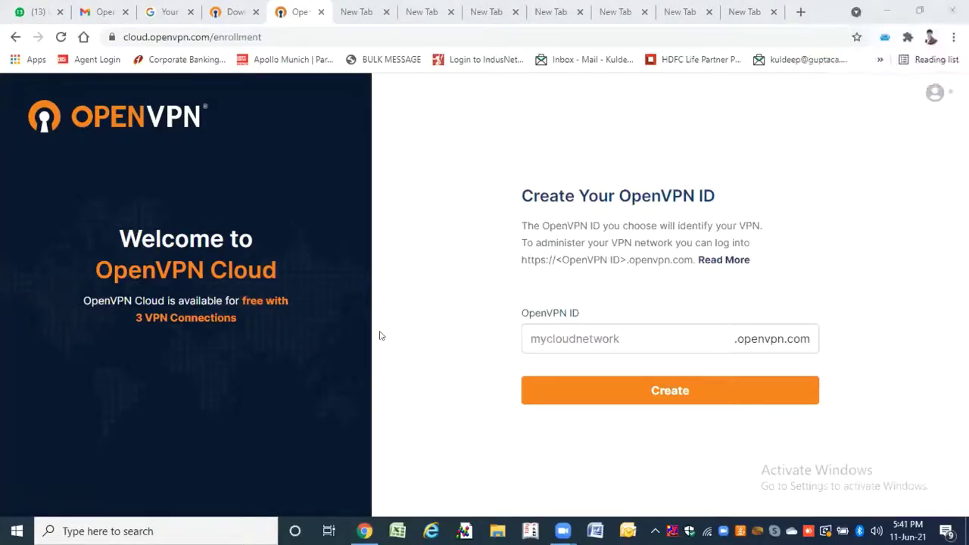
pyautogui.click(541, 331)
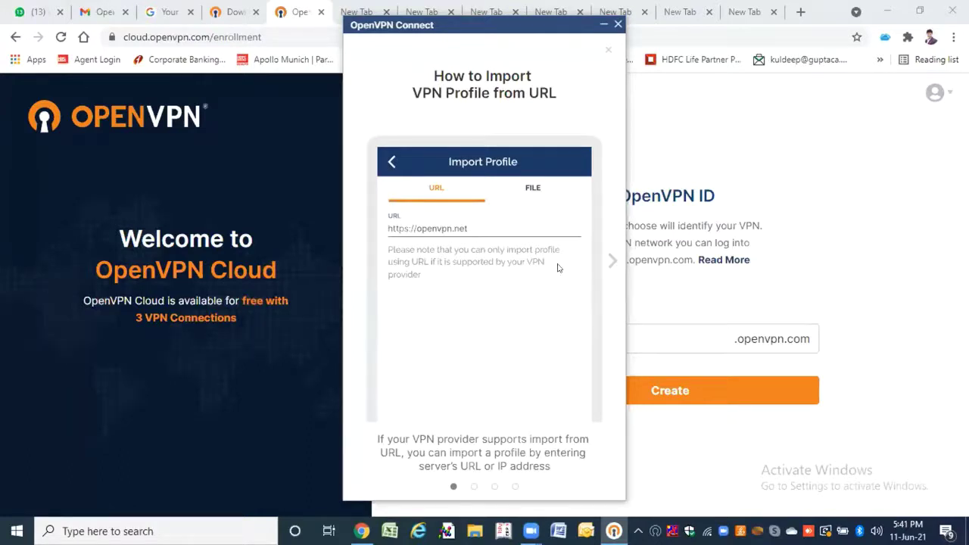
pyautogui.click(655, 312)
pyautogui.click(562, 334)
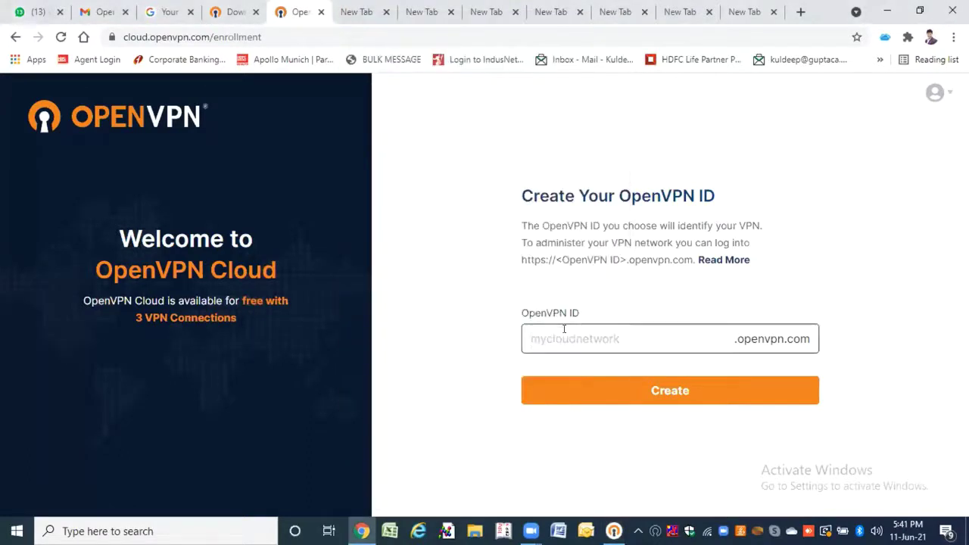
pyautogui.write('guptaca')
pyautogui.click(642, 386)
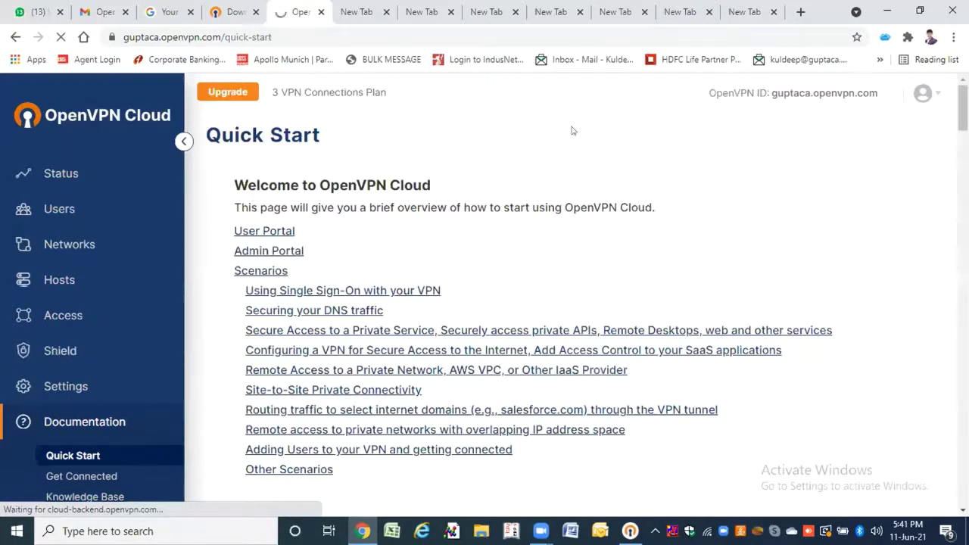
# Start a new user under Users with a username, first name, last name and e-mail.
pyautogui.click(67, 210)
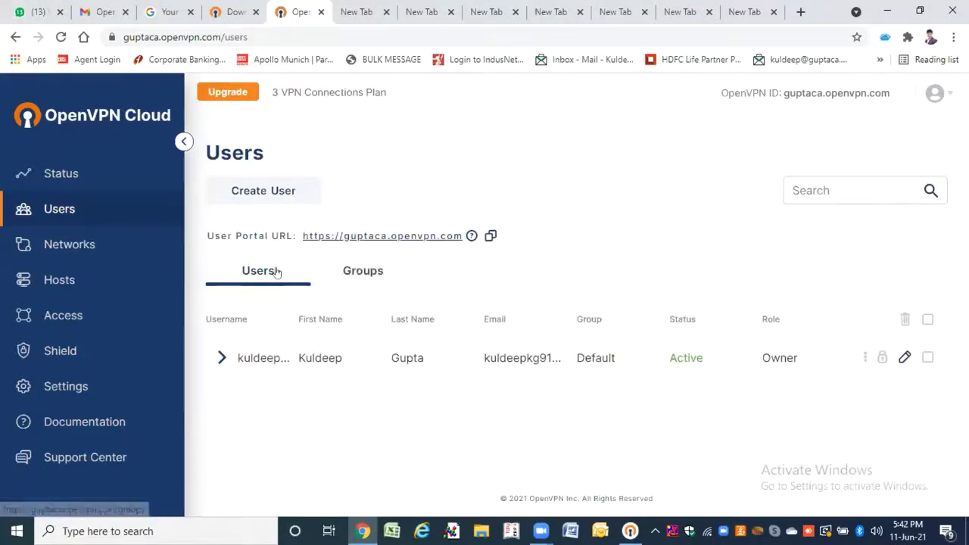
pyautogui.click(277, 190)
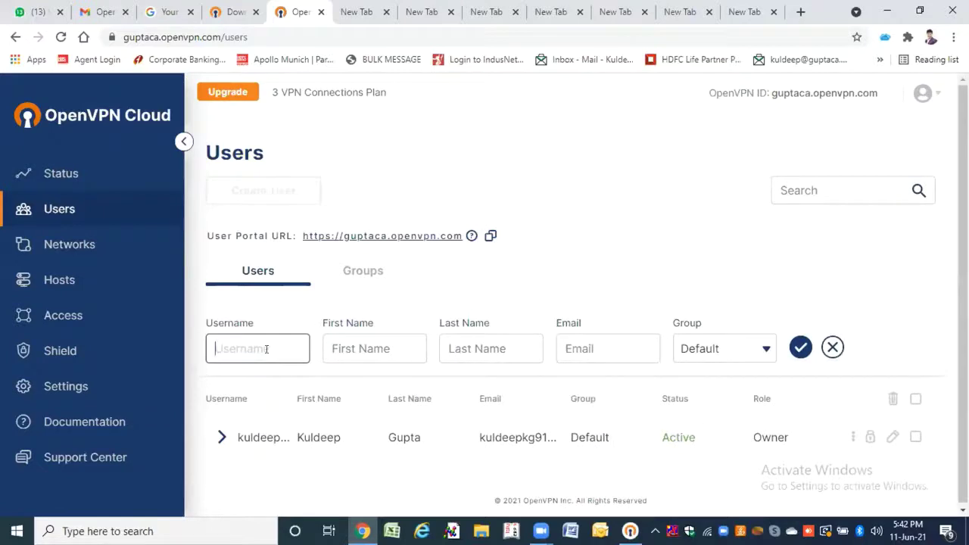
pyautogui.press('Tab')
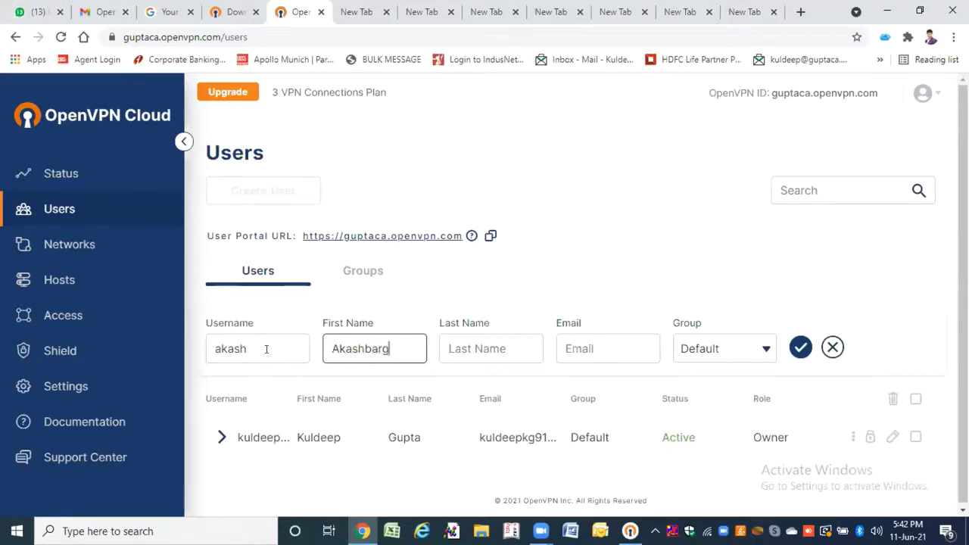
pyautogui.press('Tab')
pyautogui.press('Tab')
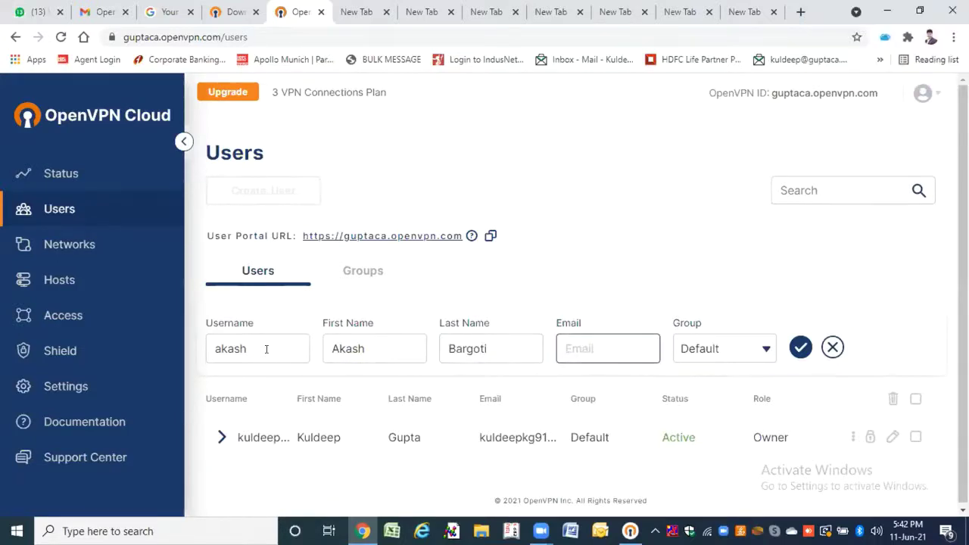
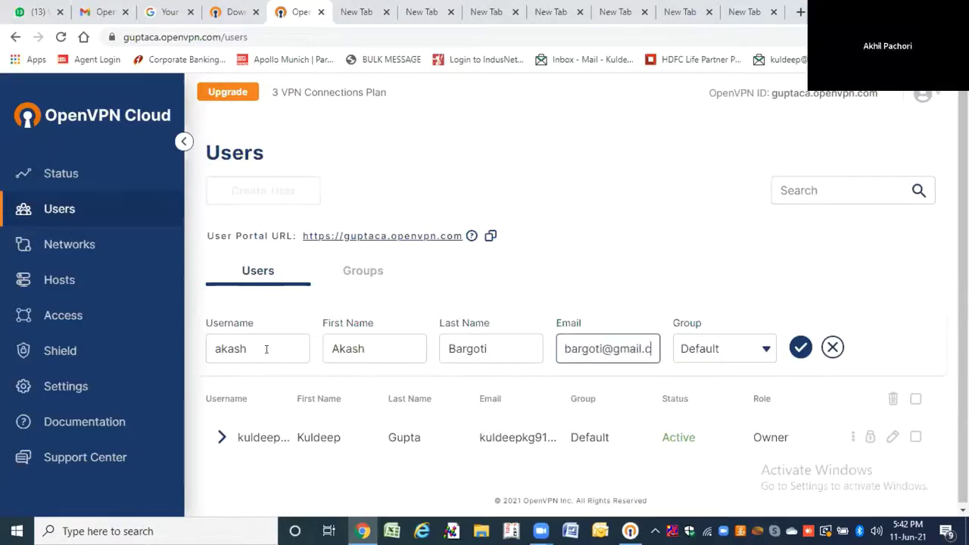
# Keep the new user's group as Default and save the user.
pyautogui.press('Tab')
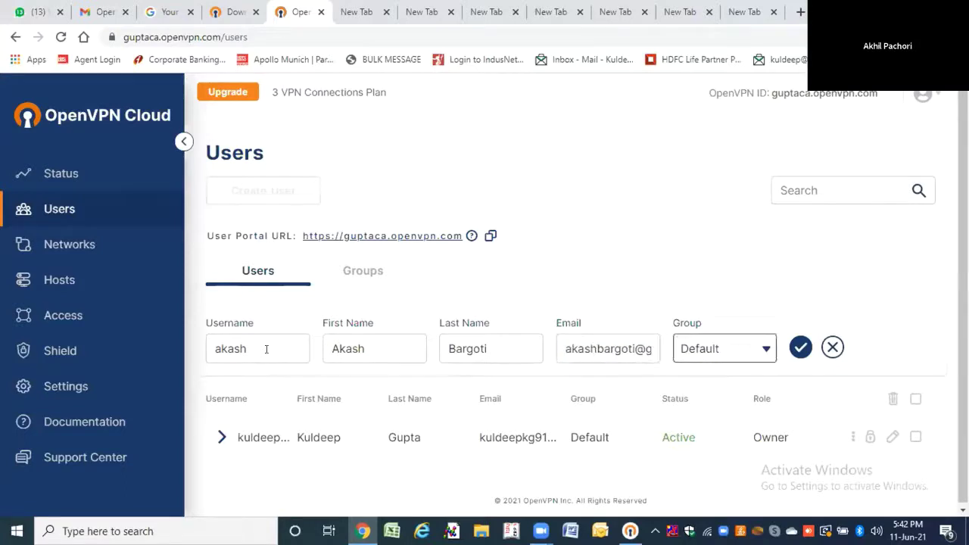
pyautogui.press('Return')
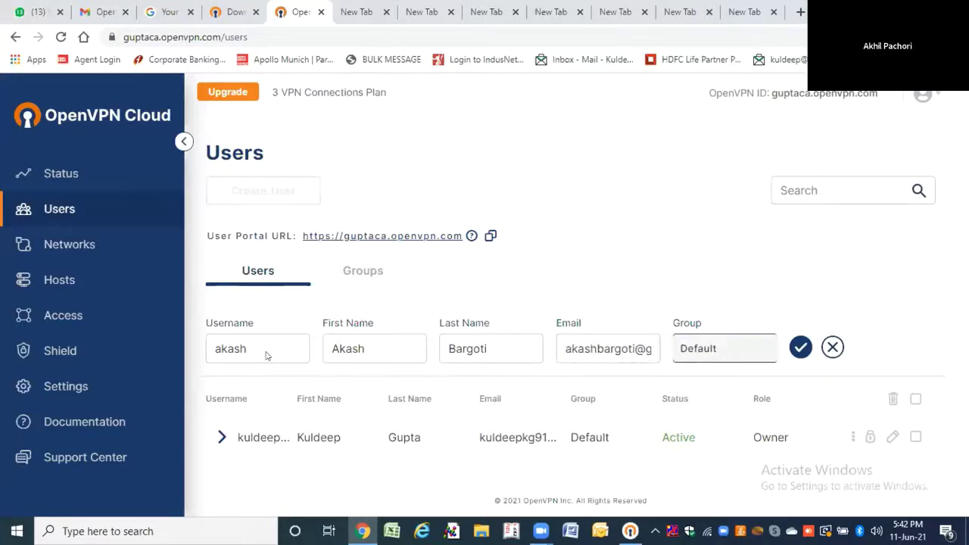
pyautogui.click(732, 345)
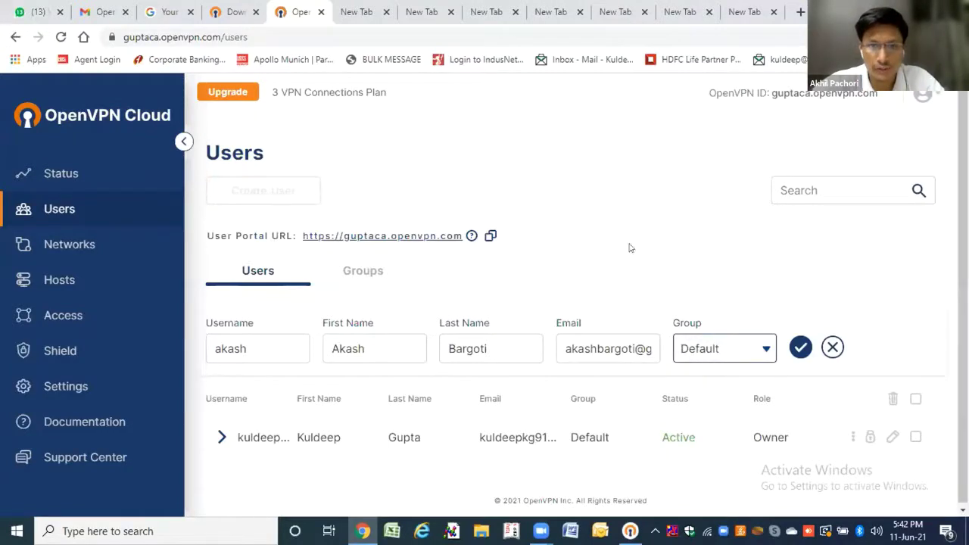
pyautogui.click(649, 283)
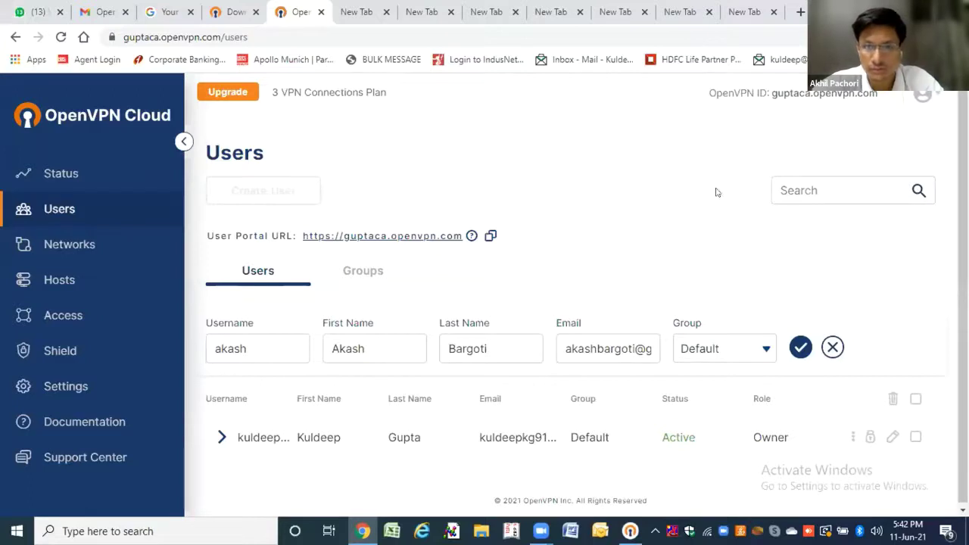
pyautogui.click(799, 347)
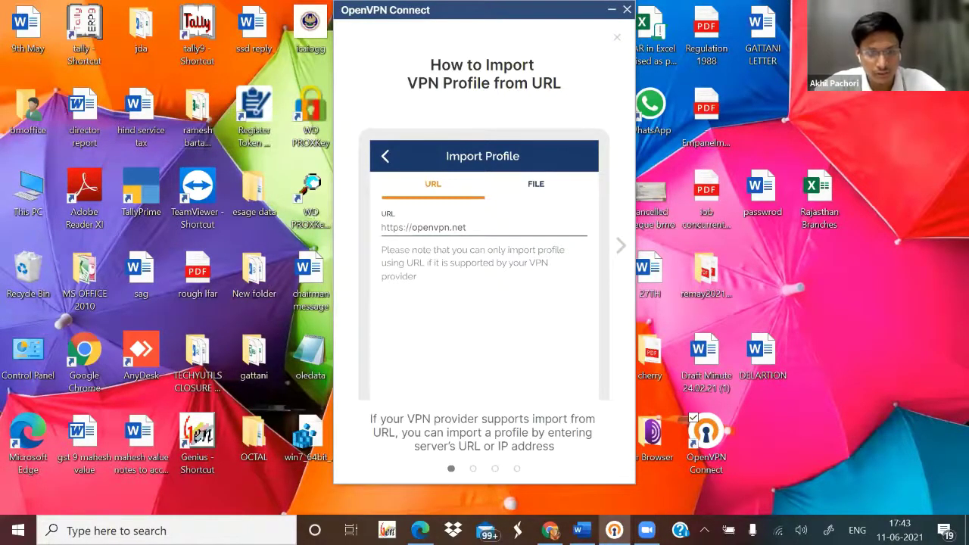
# Bring Chrome to the front on the Gmail inbox tab.
pyautogui.click(550, 531)
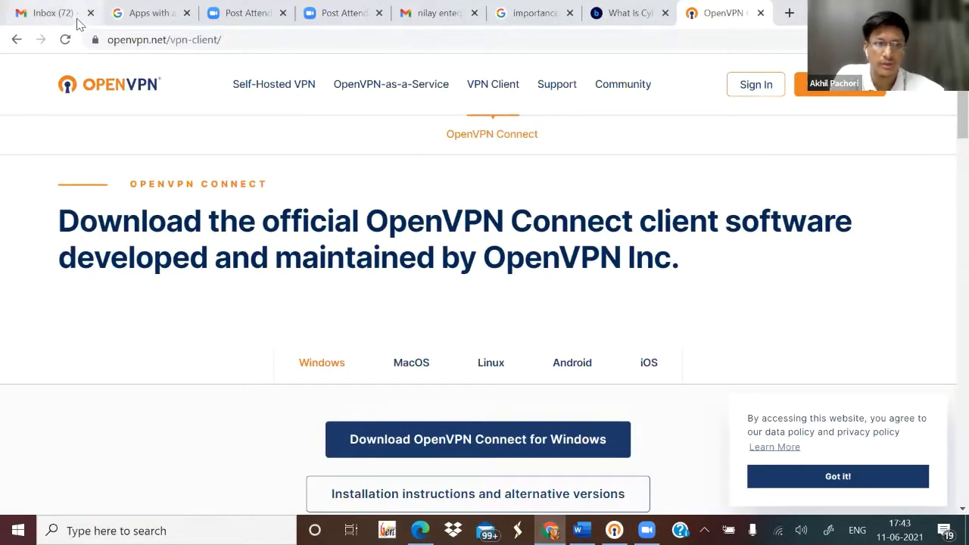
pyautogui.click(77, 20)
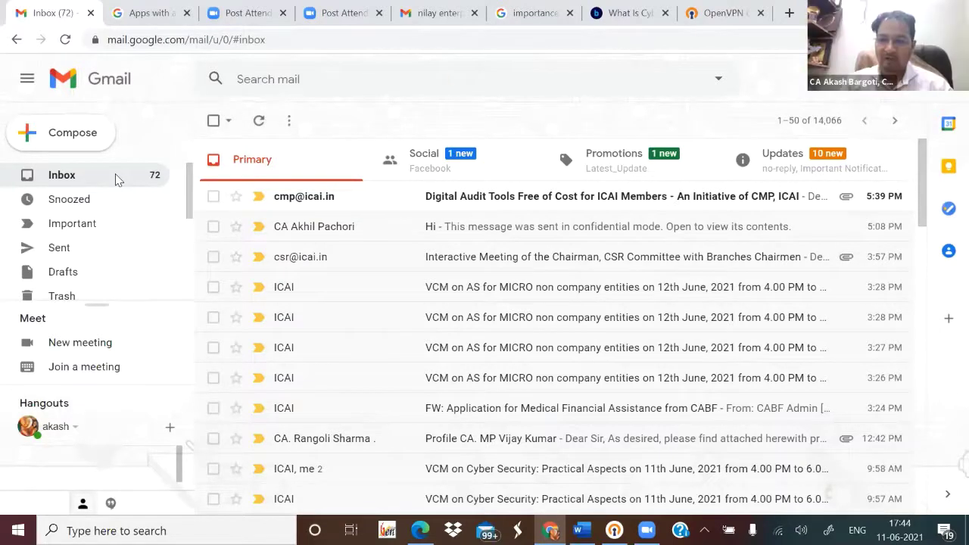
# Open the 'You've been invited to join OpenVPN Cloud!' email under Gmail's Updates tab and scroll to the account details.
pyautogui.click(770, 160)
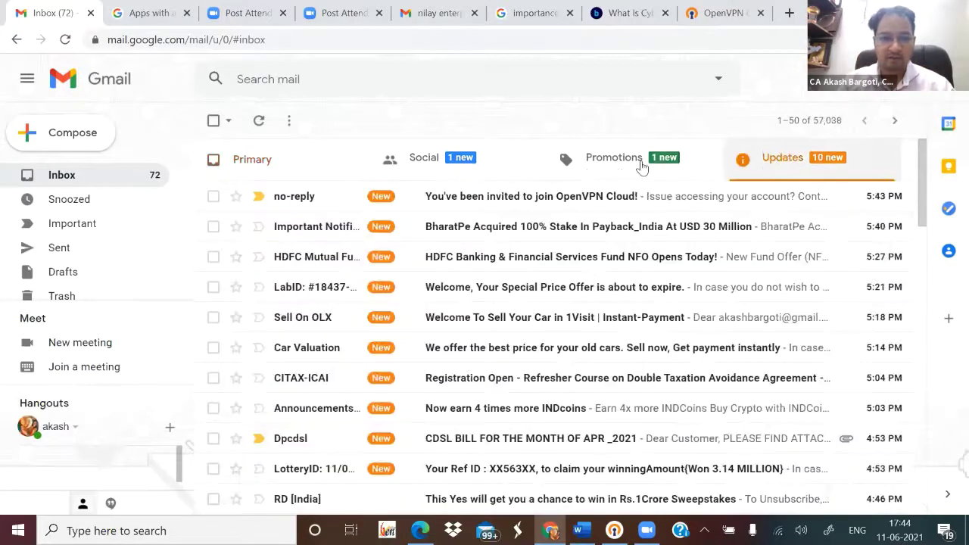
pyautogui.click(485, 206)
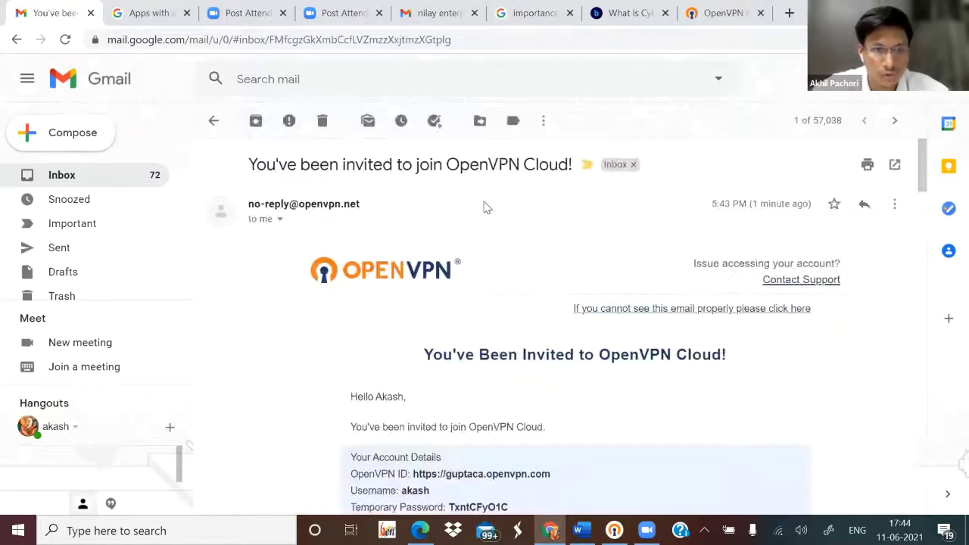
pyautogui.scroll(-3, 486, 206)
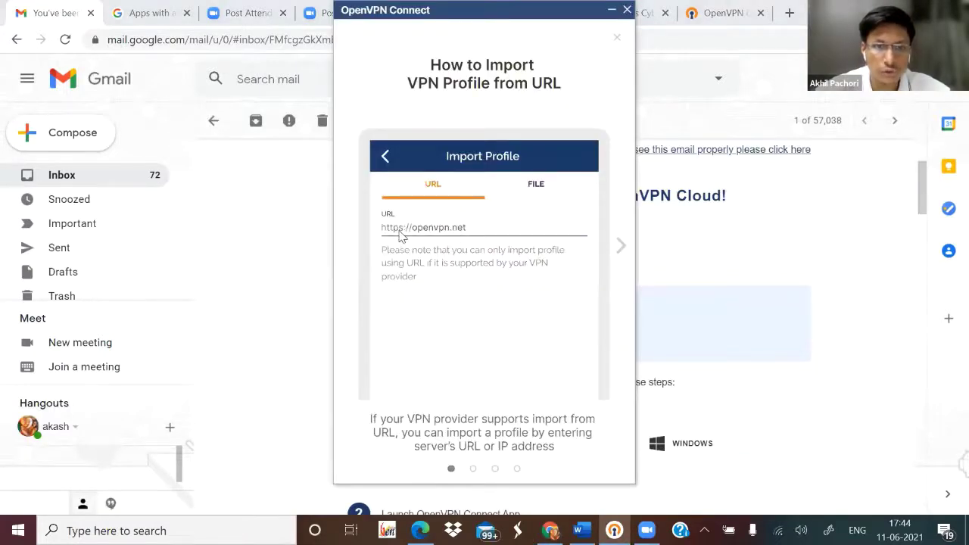
# Finish OpenVPN Connect's intro tour, accept the data collection policy and dismiss the updates notice.
pyautogui.click(621, 250)
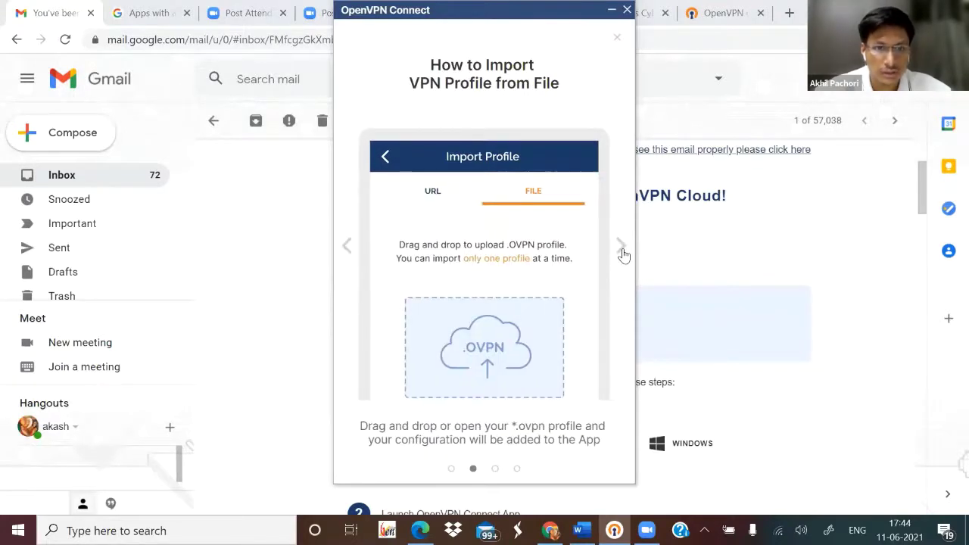
pyautogui.click(621, 250)
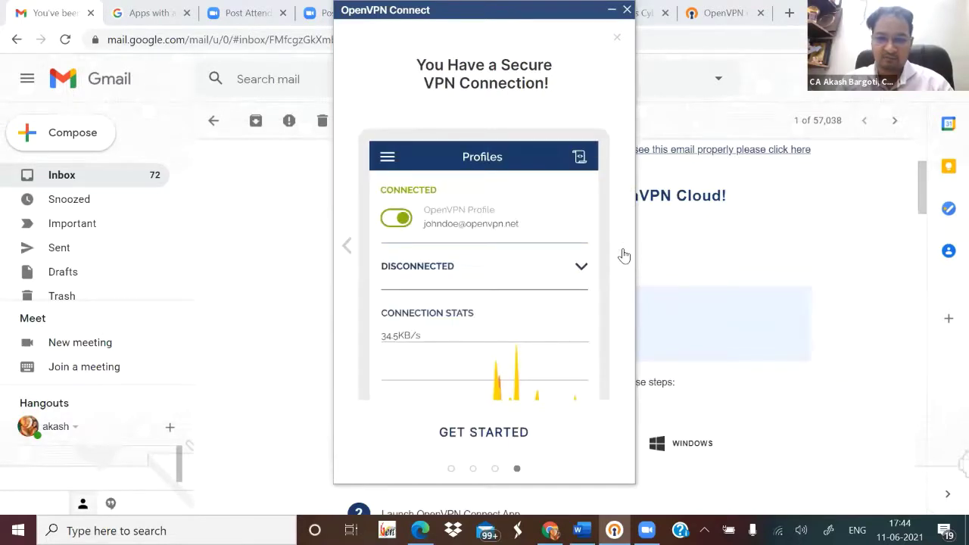
pyautogui.click(624, 255)
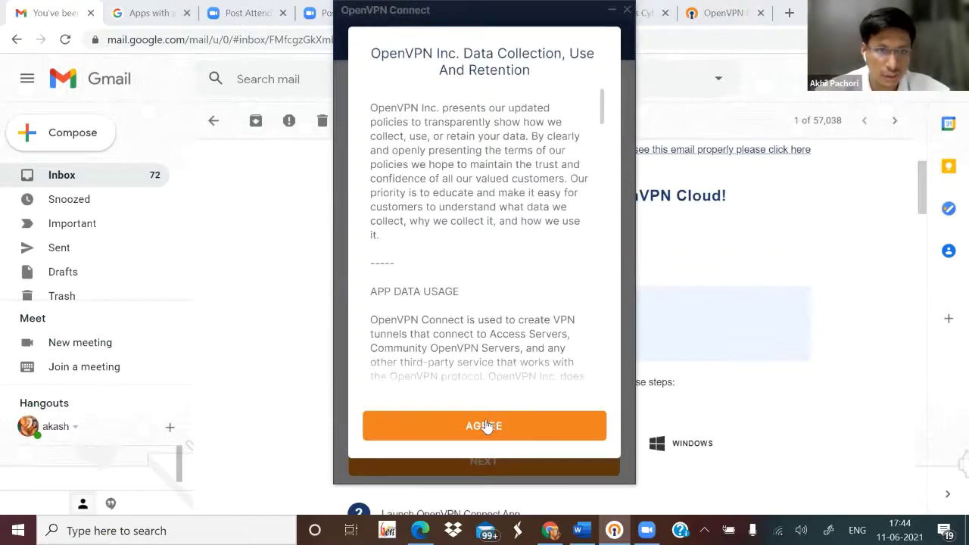
pyautogui.click(486, 427)
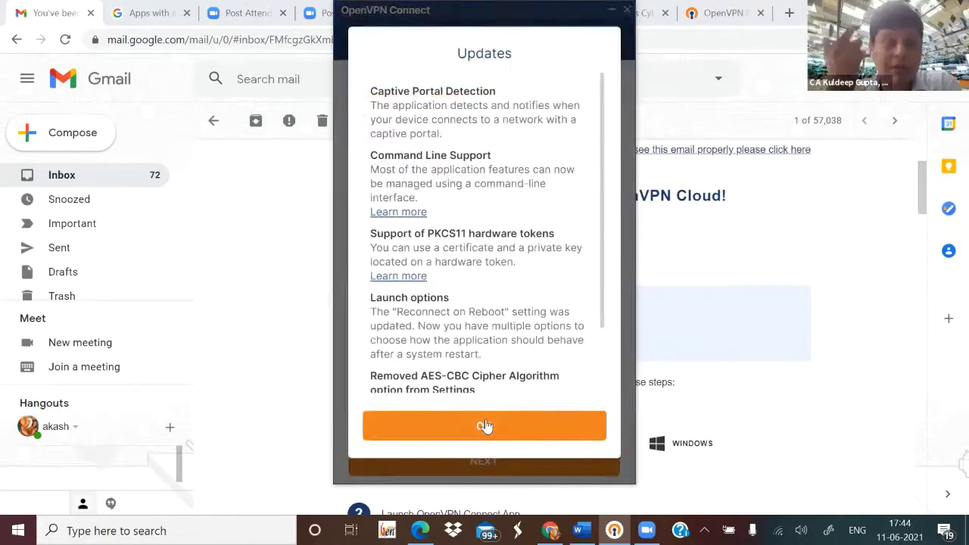
pyautogui.click(485, 426)
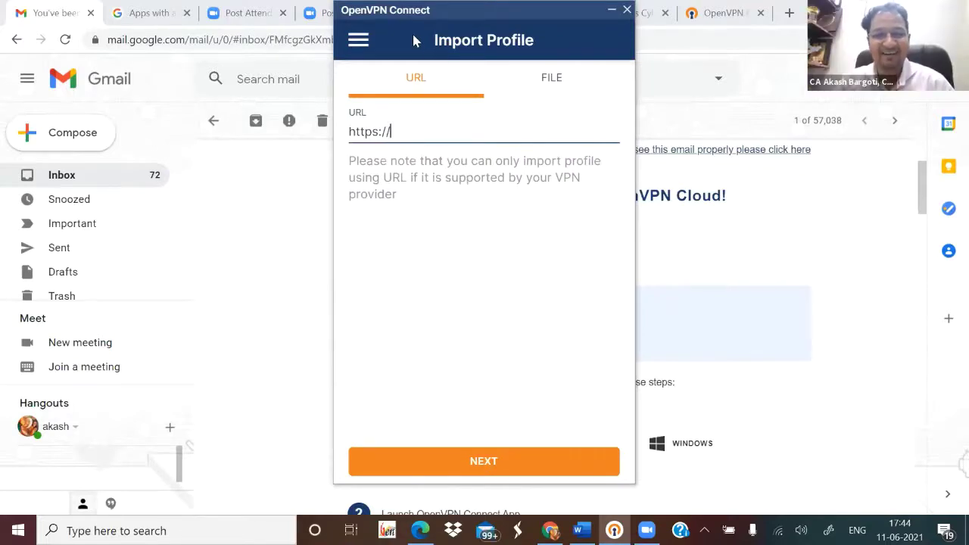
# Copy the OpenVPN ID from the invitation email into the Import Profile URL field and continue.
pyautogui.click(274, 287)
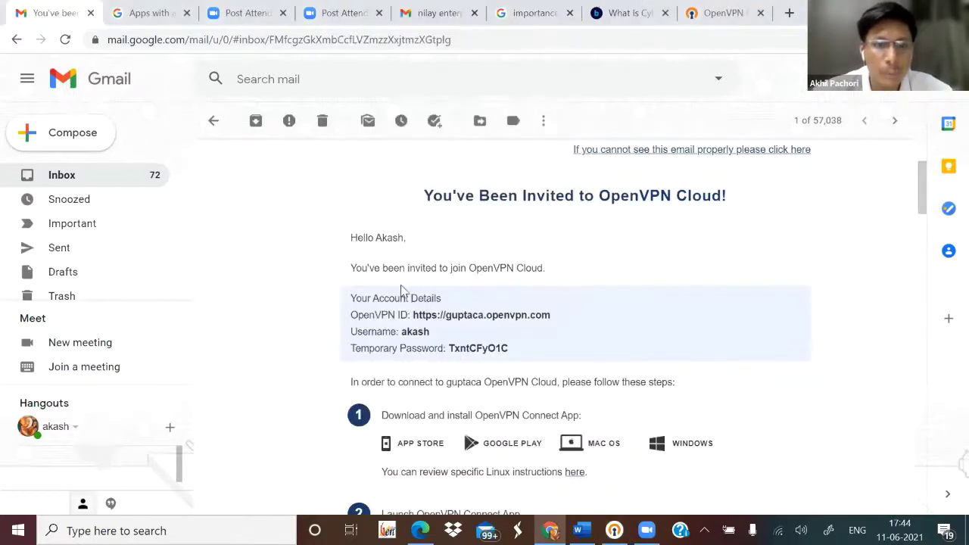
pyautogui.moveTo(555, 319); pyautogui.dragTo(444, 321)
pyautogui.hotkey('ctrl', 'c')
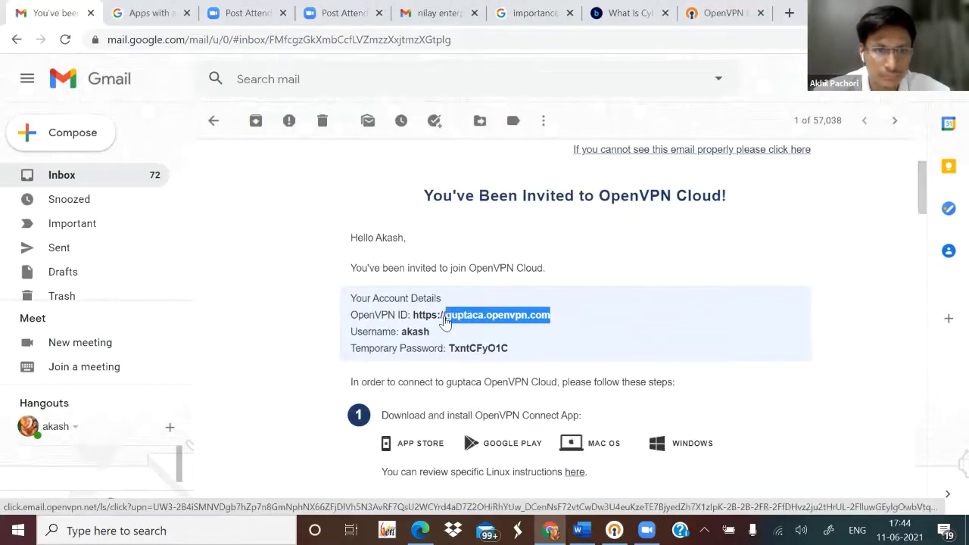
pyautogui.hotkey('alt', 'Tab')
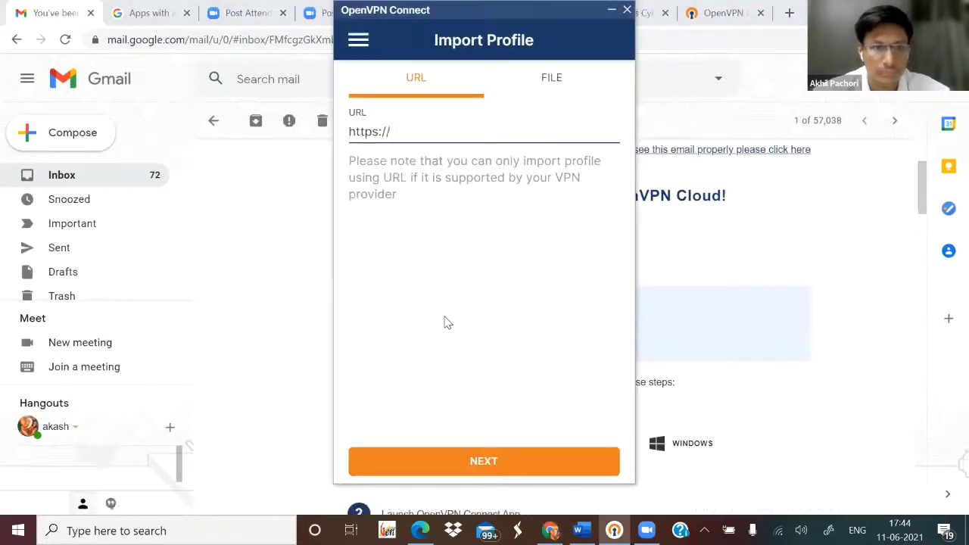
pyautogui.hotkey('ctrl', 'v')
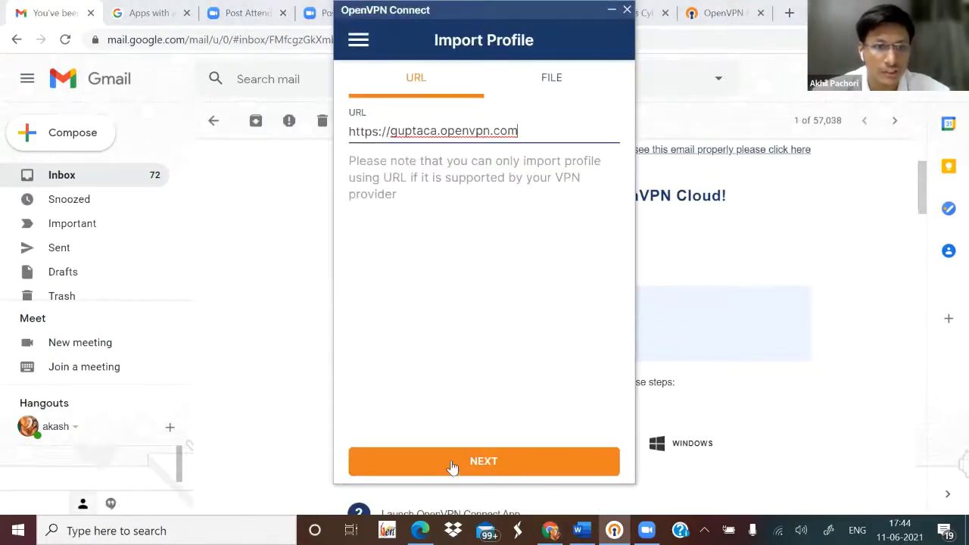
pyautogui.click(452, 467)
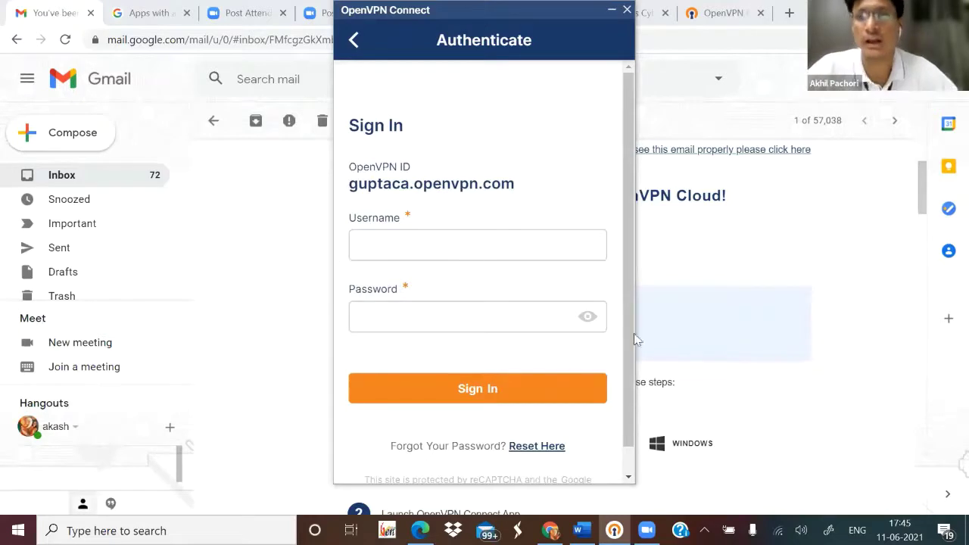
# Sign in with the invited username and the temporary password copied from the invitation email.
pyautogui.click(675, 324)
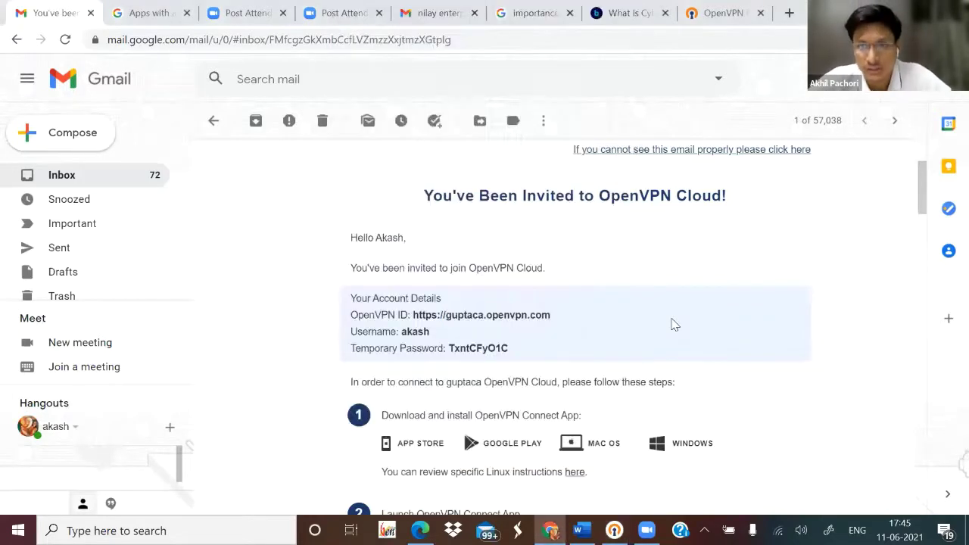
pyautogui.hotkey('alt', 'Tab')
pyautogui.click(452, 240)
pyautogui.write('akash')
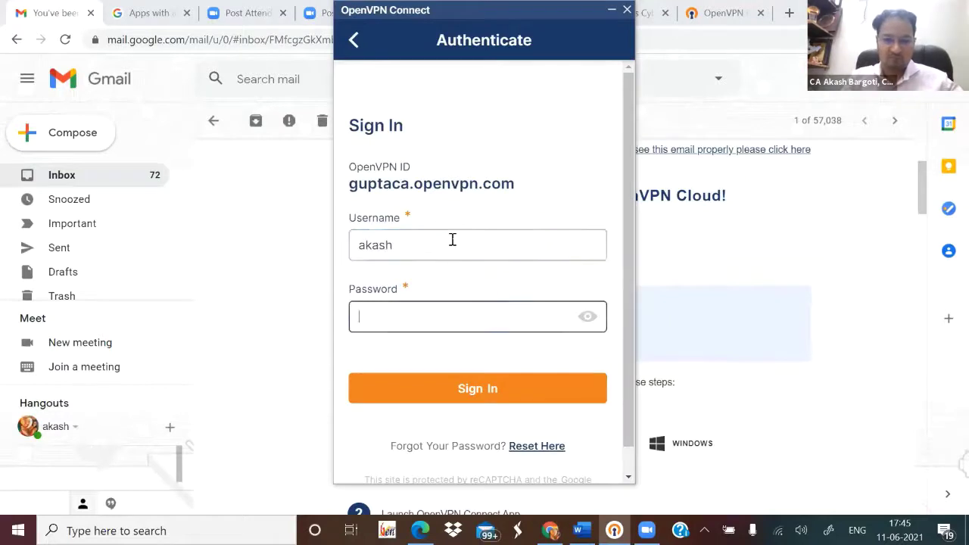
pyautogui.press('Tab')
pyautogui.hotkey('alt', 'Tab')
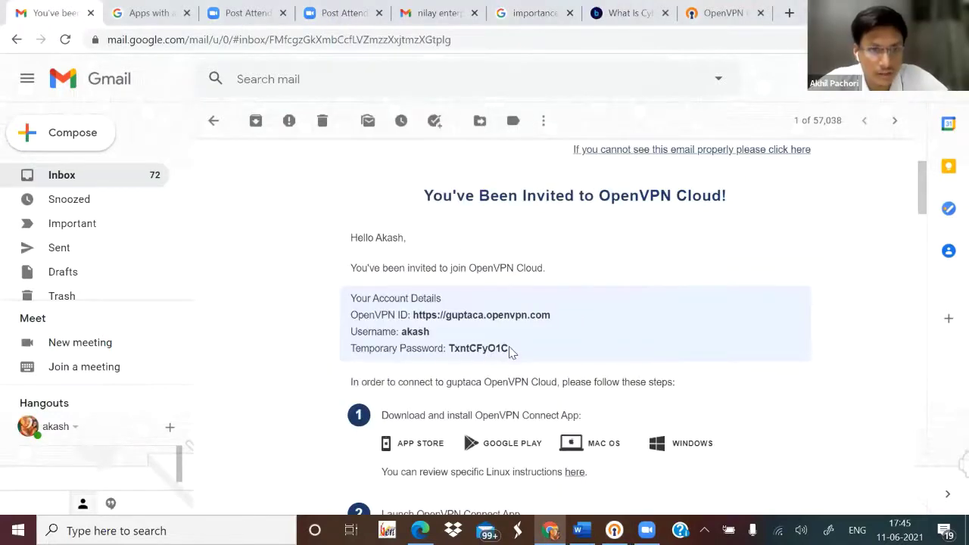
pyautogui.moveTo(510, 352); pyautogui.dragTo(449, 348)
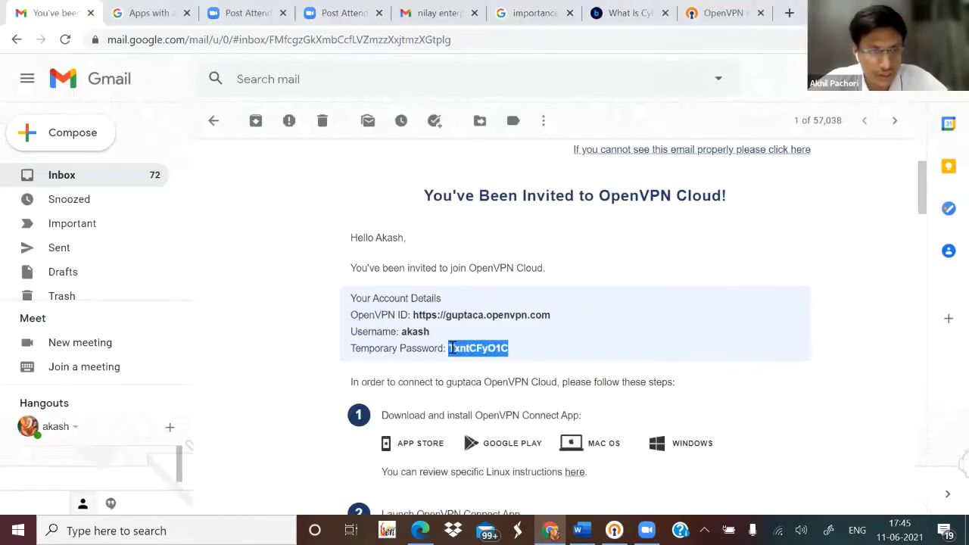
pyautogui.hotkey('alt', 'Tab')
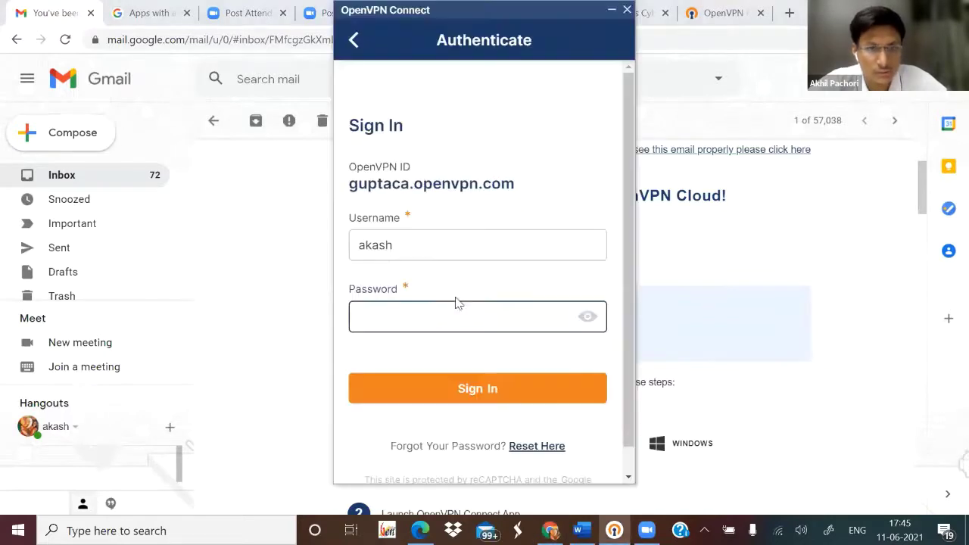
pyautogui.hotkey('ctrl', 'v')
pyautogui.click(454, 389)
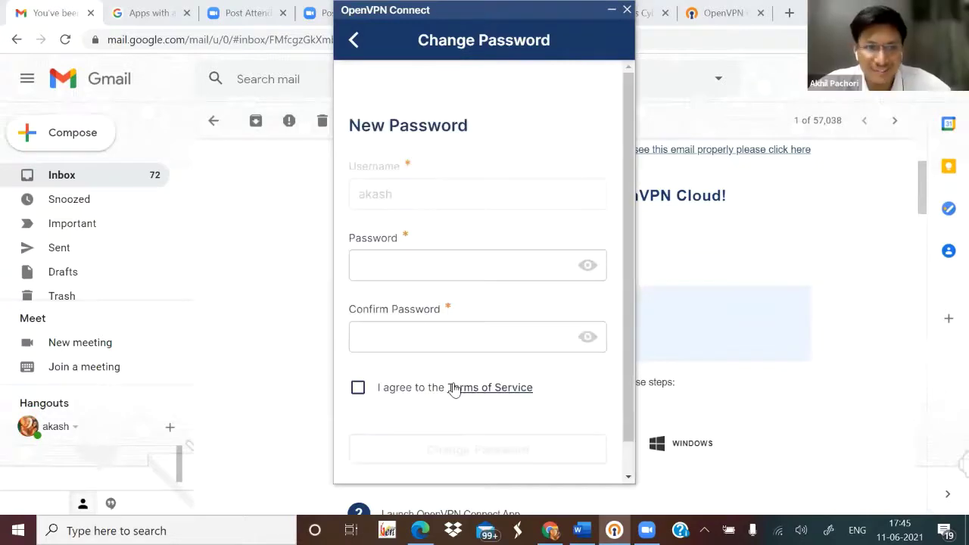
# Enter and confirm a new password and agree to the Terms of Service.
pyautogui.click(405, 263)
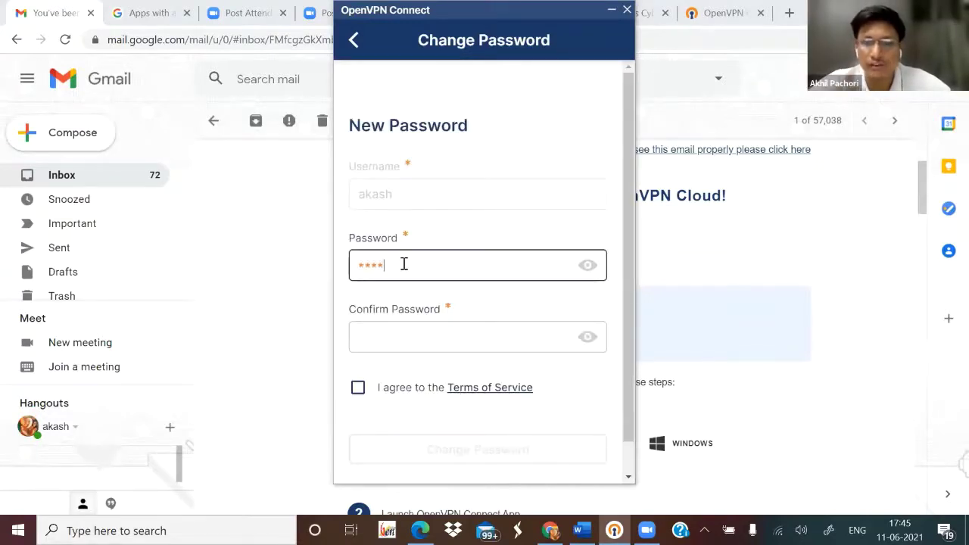
pyautogui.press('Tab')
pyautogui.write('******')
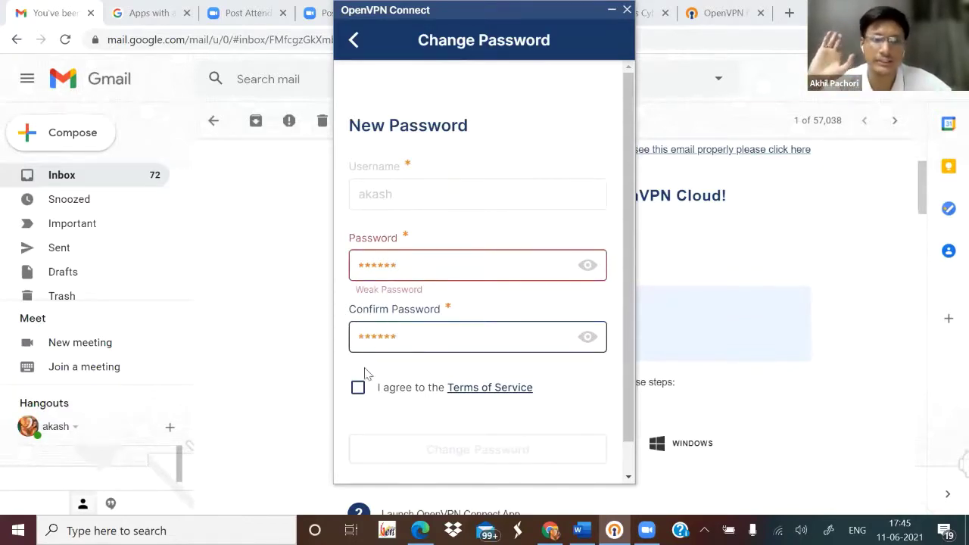
pyautogui.click(358, 388)
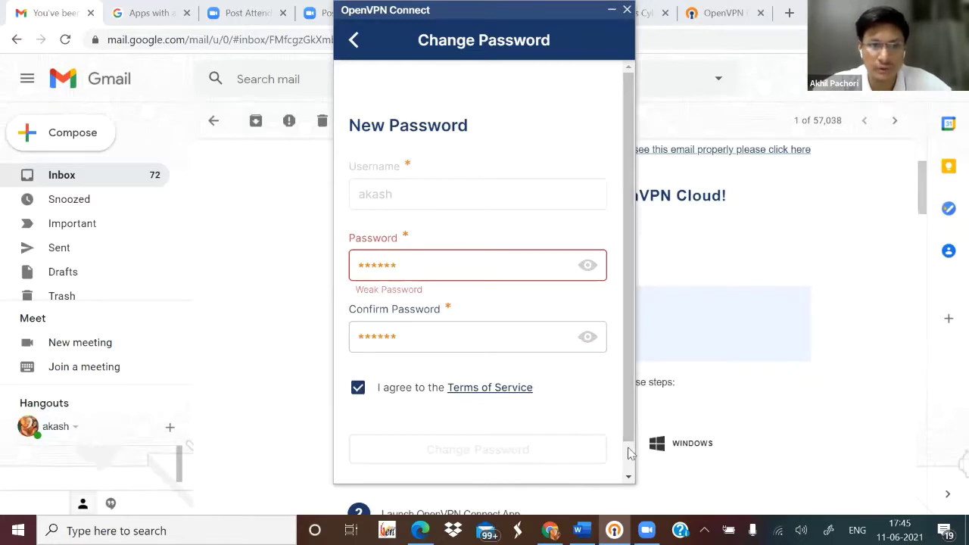
pyautogui.click(629, 476)
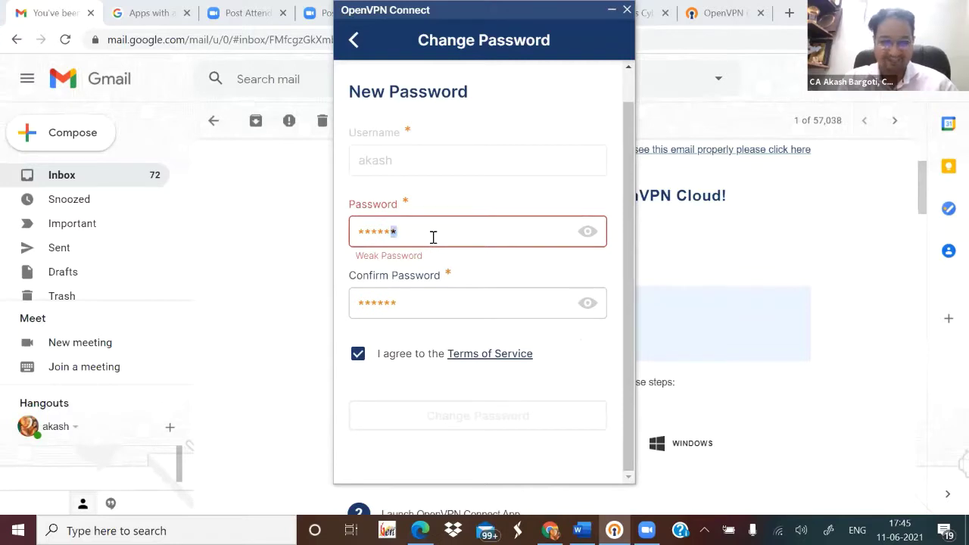
# Replace the rejected weak password with a stronger one, confirm it, and save it.
pyautogui.hotkey('shift', 'Left')
pyautogui.hotkey('shift', 'Left')
pyautogui.hotkey('shift', 'Left')
pyautogui.hotkey('shift', 'Left')
pyautogui.hotkey('shift', 'Left')
pyautogui.write('*****')
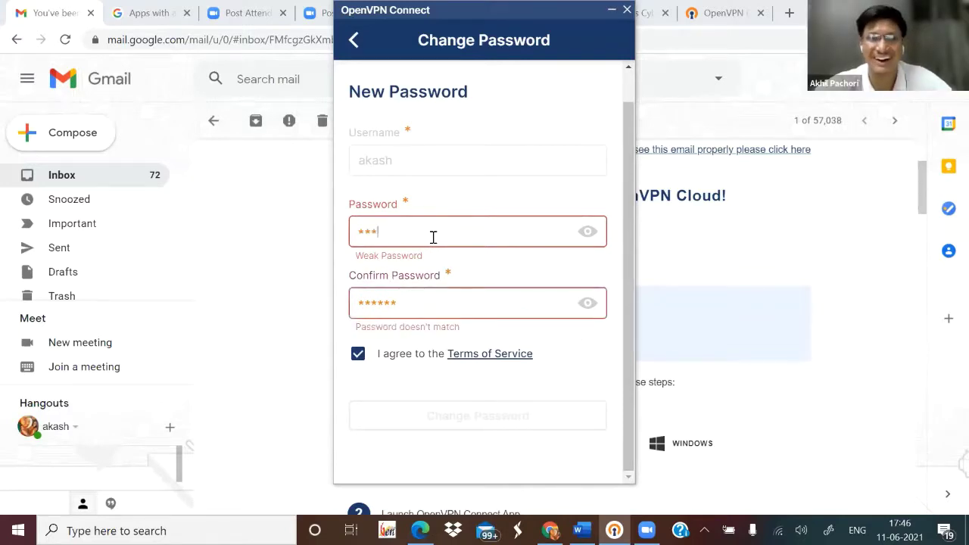
pyautogui.write('***')
pyautogui.press('Tab')
pyautogui.write('*****')
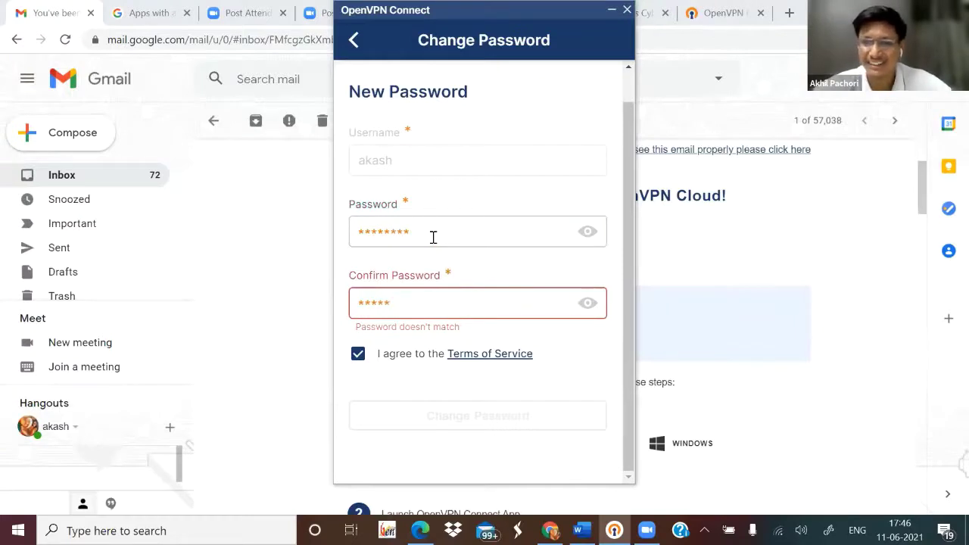
pyautogui.write('*')
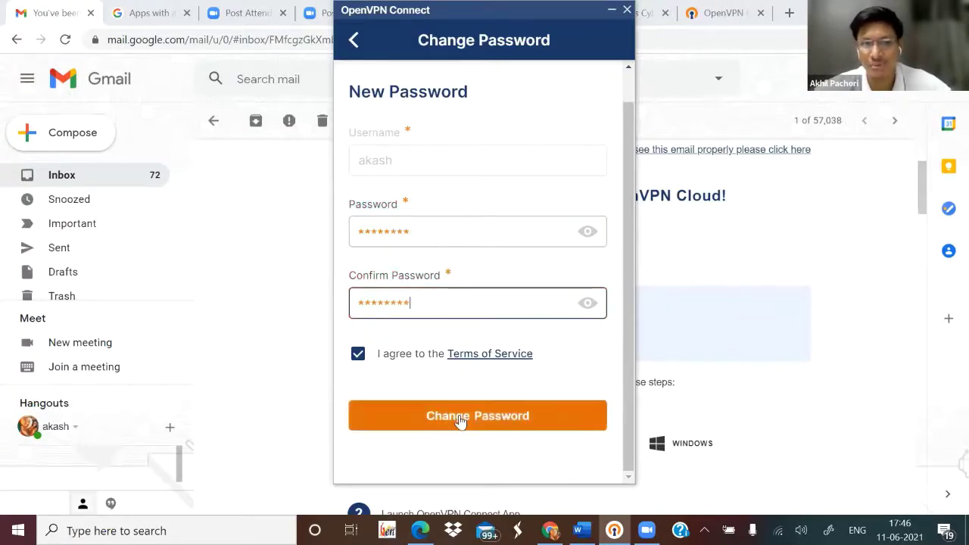
pyautogui.click(460, 421)
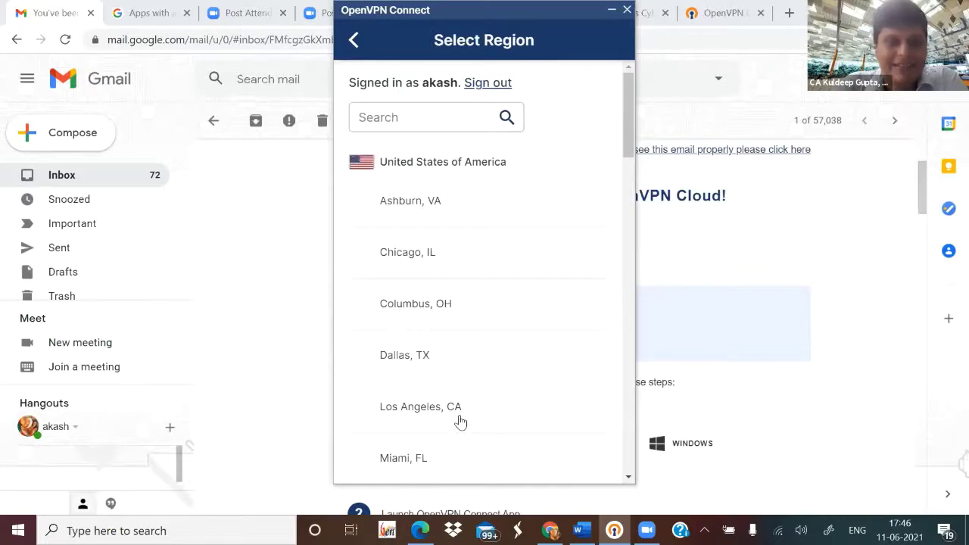
# Search 'india' in Select Region, choose Mumbai, and connect with the imported profile.
pyautogui.click(410, 127)
pyautogui.write('india')
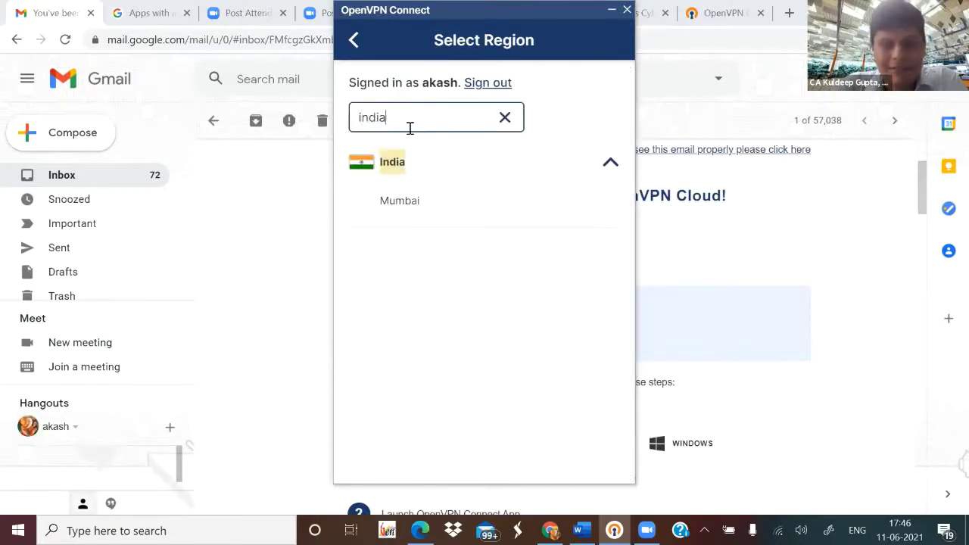
pyautogui.click(393, 174)
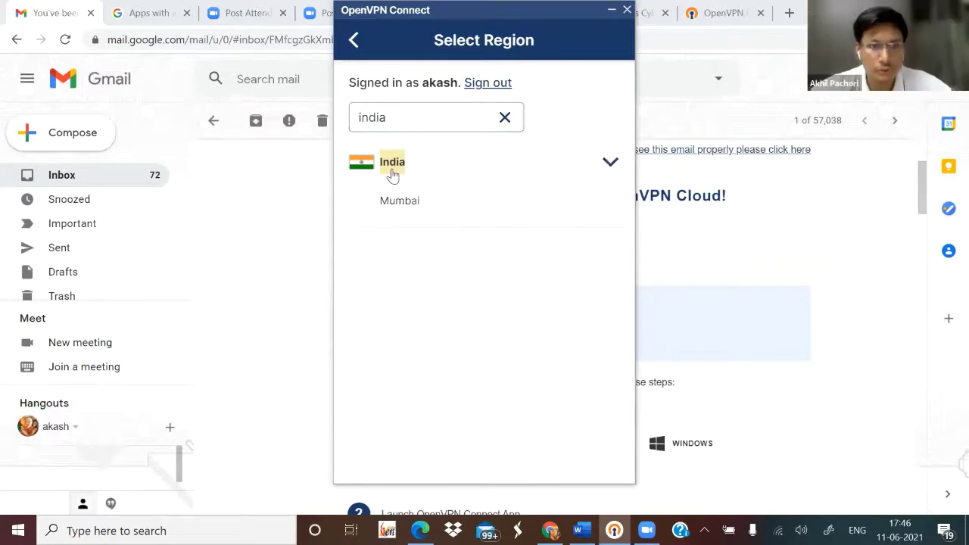
pyautogui.click(394, 215)
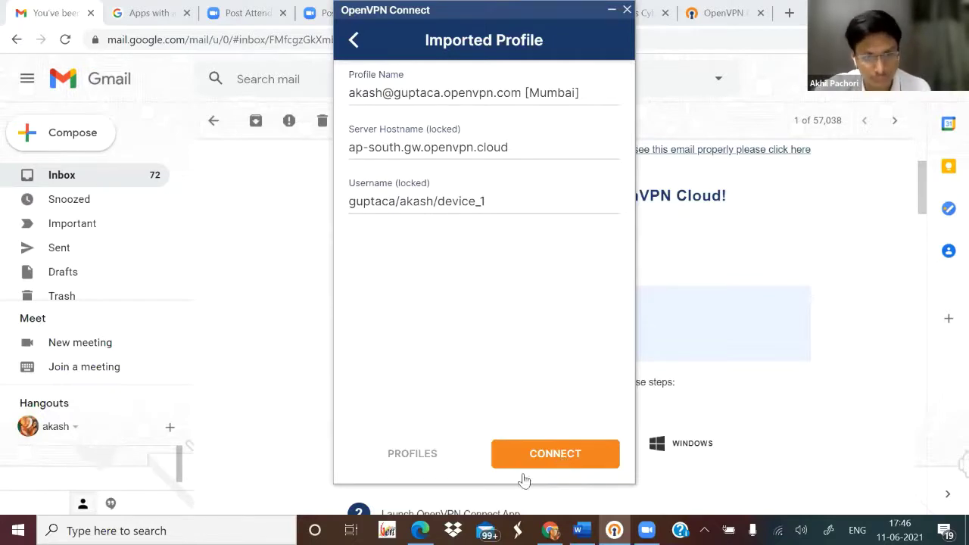
pyautogui.click(555, 454)
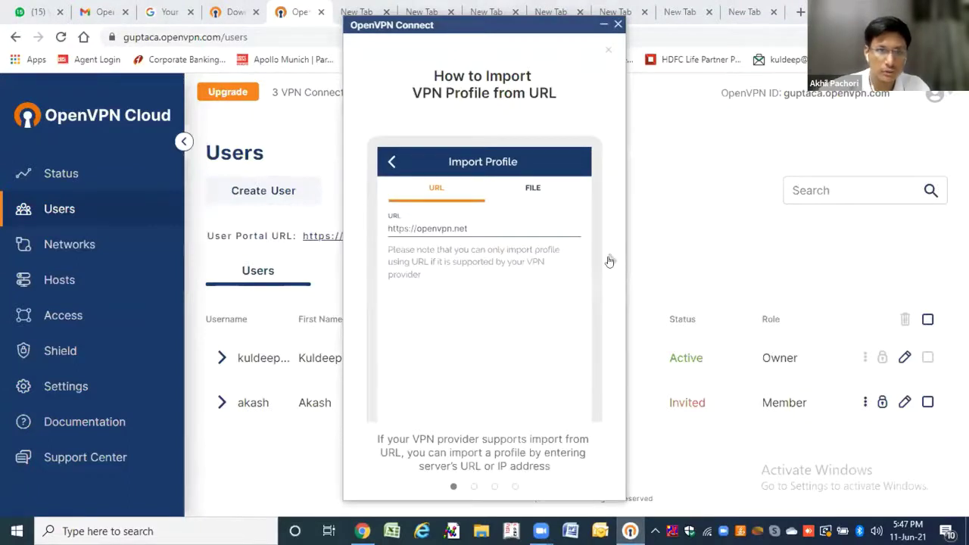
# Skip the intro tutorial, accept the data collection policy and dismiss the updates notice.
pyautogui.click(610, 261)
pyautogui.click(609, 261)
pyautogui.click(609, 260)
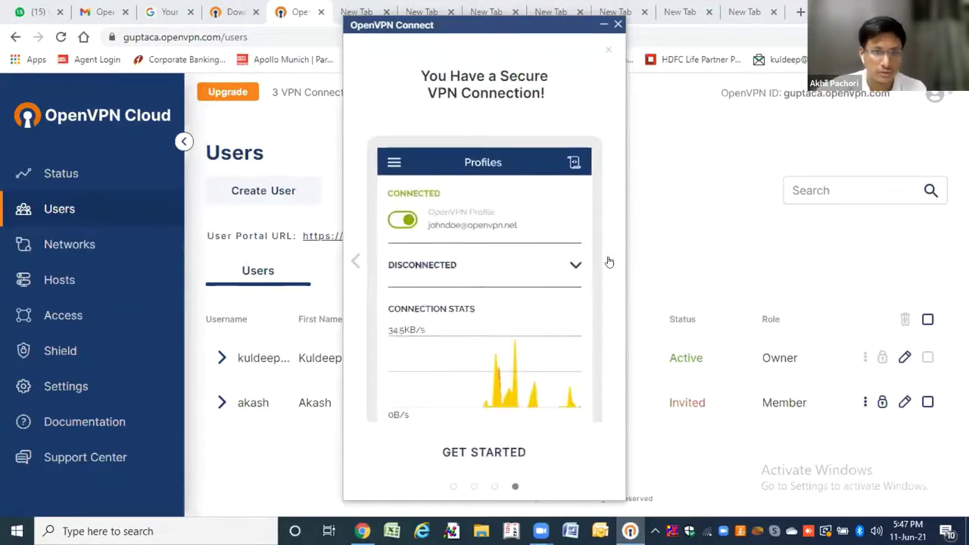
pyautogui.click(610, 262)
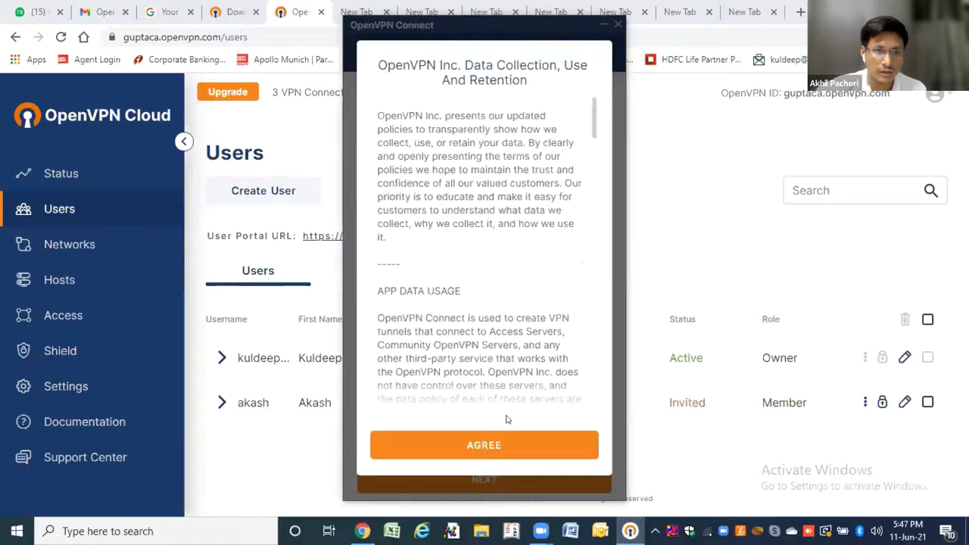
pyautogui.click(500, 447)
pyautogui.click(506, 443)
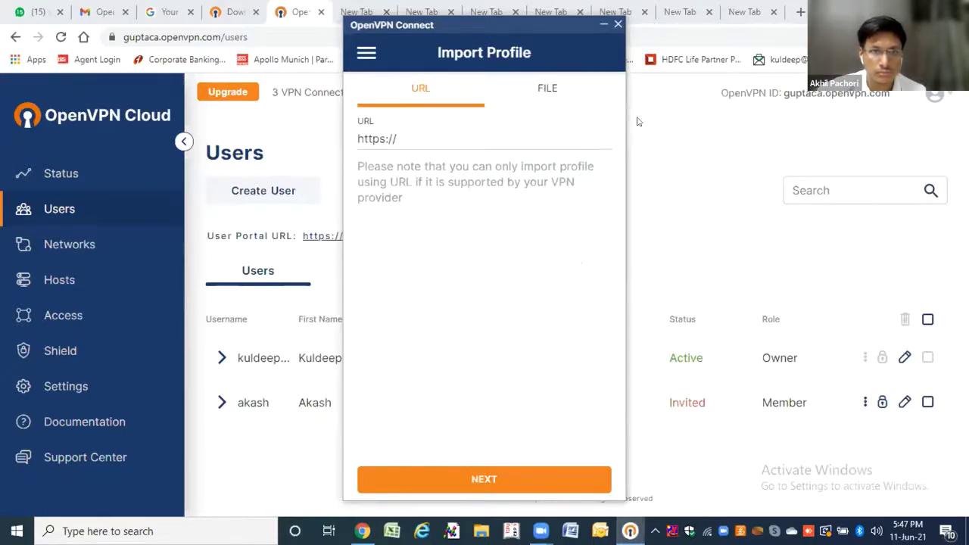
# Copy the User Portal URL from the cloud Users page in the browser.
pyautogui.click(296, 256)
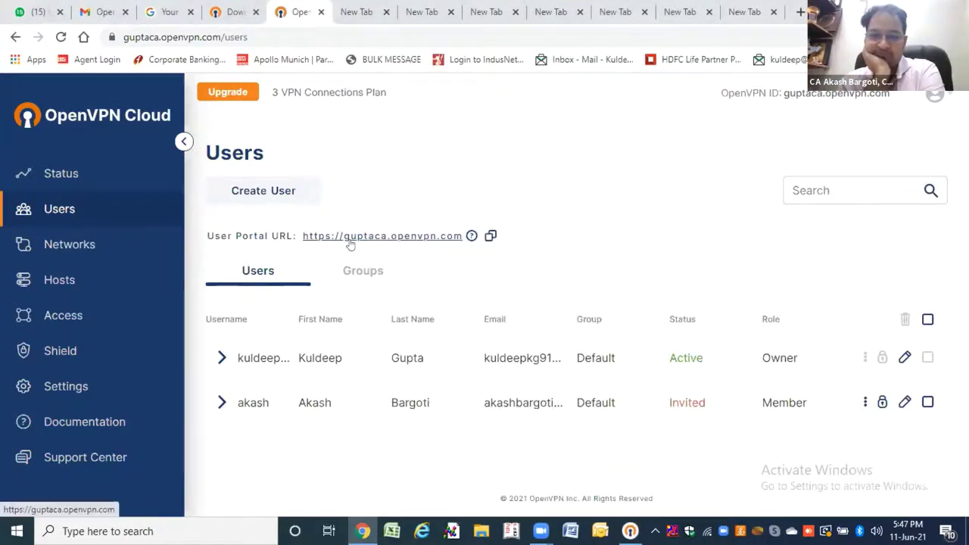
pyautogui.moveTo(296, 241); pyautogui.dragTo(464, 238)
pyautogui.click(368, 245)
pyautogui.tripleClick(303, 237)
pyautogui.hotkey('ctrl', 'c')
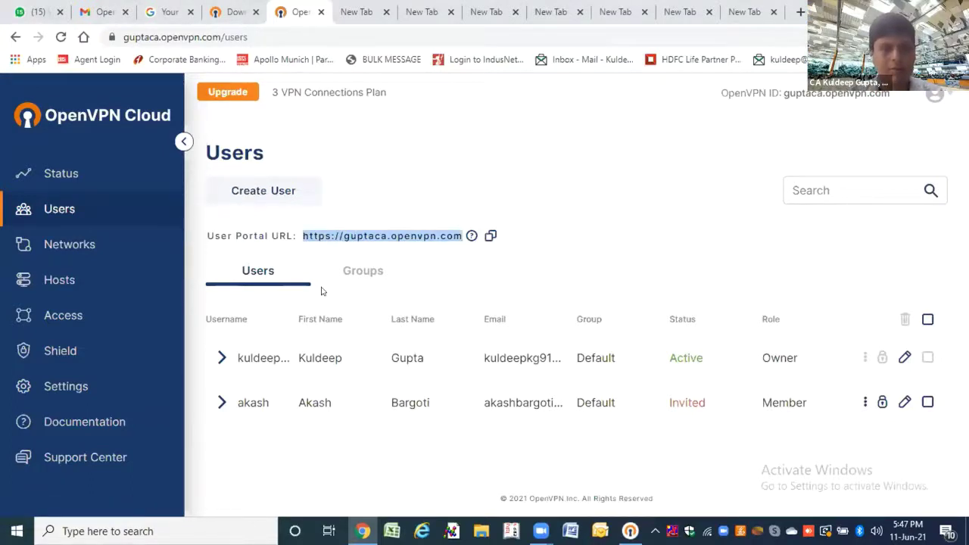
pyautogui.click(630, 531)
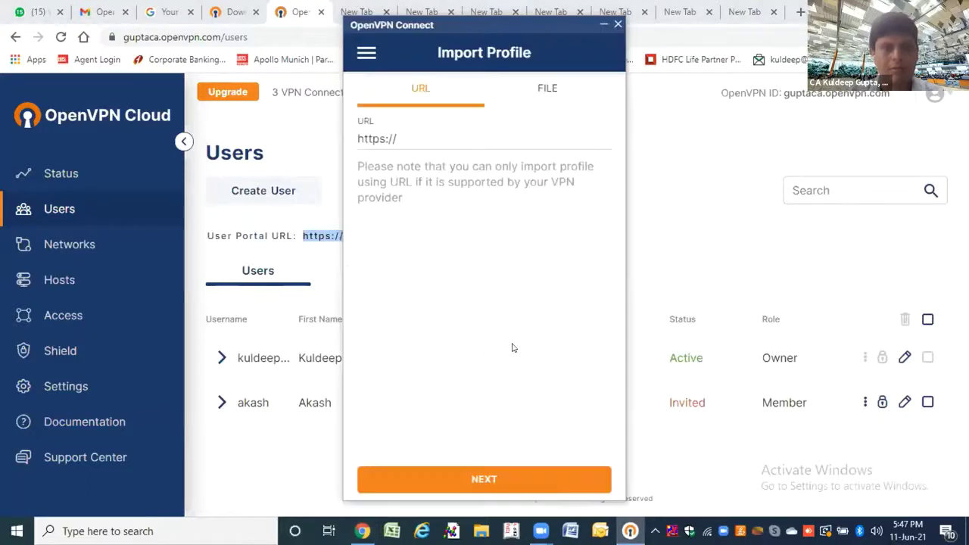
pyautogui.click(431, 133)
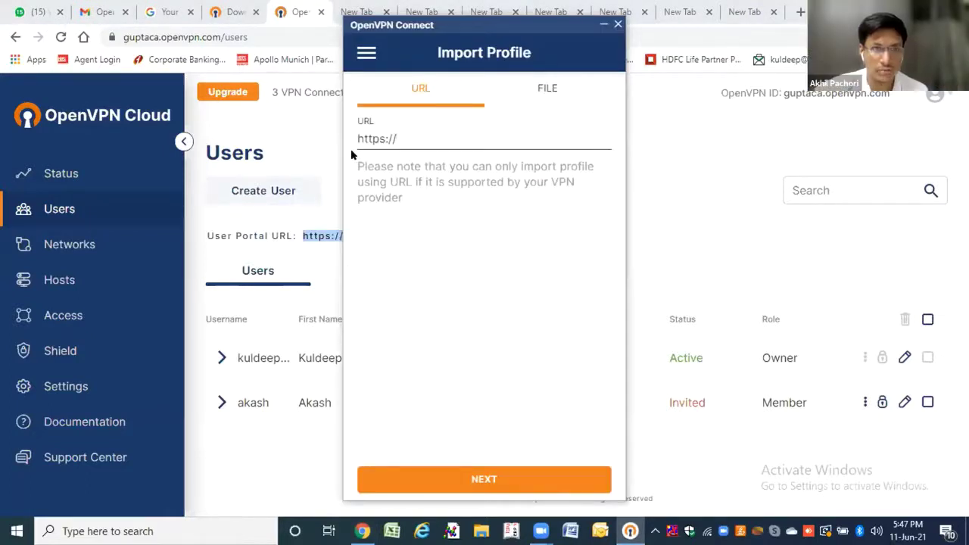
pyautogui.hotkey('ctrl', 'v')
pyautogui.hotkey('ctrl', 'Left')
pyautogui.hotkey('ctrl', 'Left')
pyautogui.hotkey('ctrl', 'Left')
pyautogui.hotkey('ctrl', 'Left')
pyautogui.hotkey('ctrl', 'shift', 'Right')
pyautogui.hotkey('shift', 'Right')
pyautogui.hotkey('shift', 'Right')
pyautogui.hotkey('shift', 'Right')
pyautogui.hotkey('shift', 'Right')
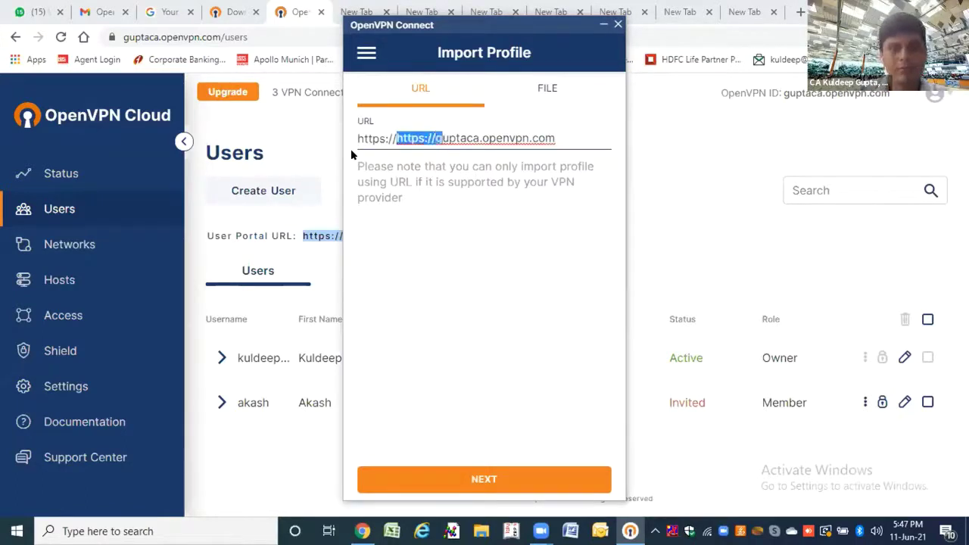
pyautogui.hotkey('shift', 'Left')
pyautogui.press('BackSpace')
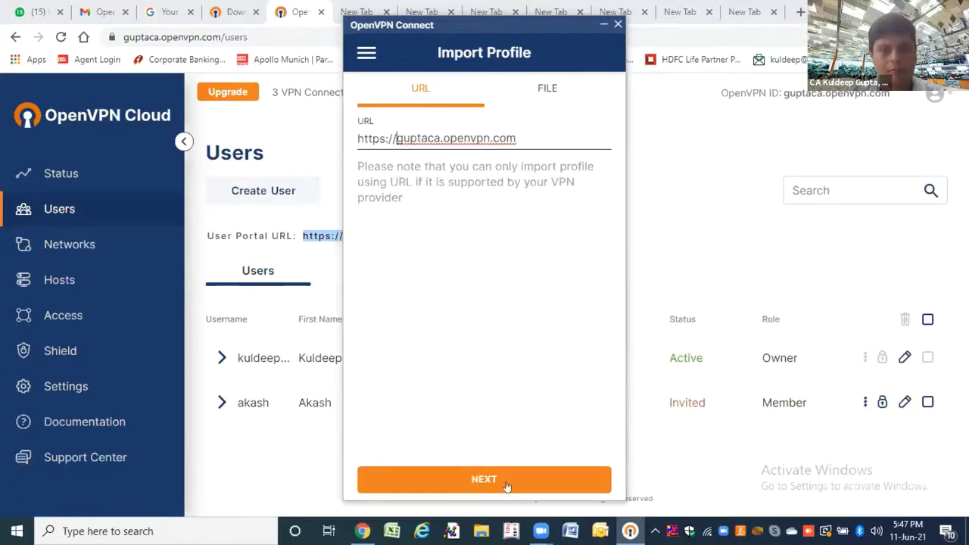
pyautogui.click(502, 478)
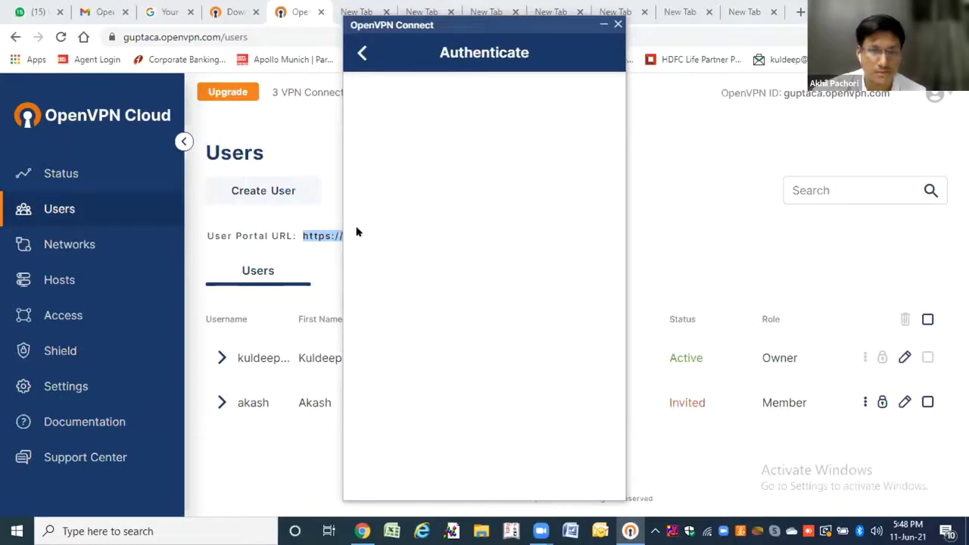
# Sign in with the owner account's e-mail address and password.
pyautogui.click(397, 237)
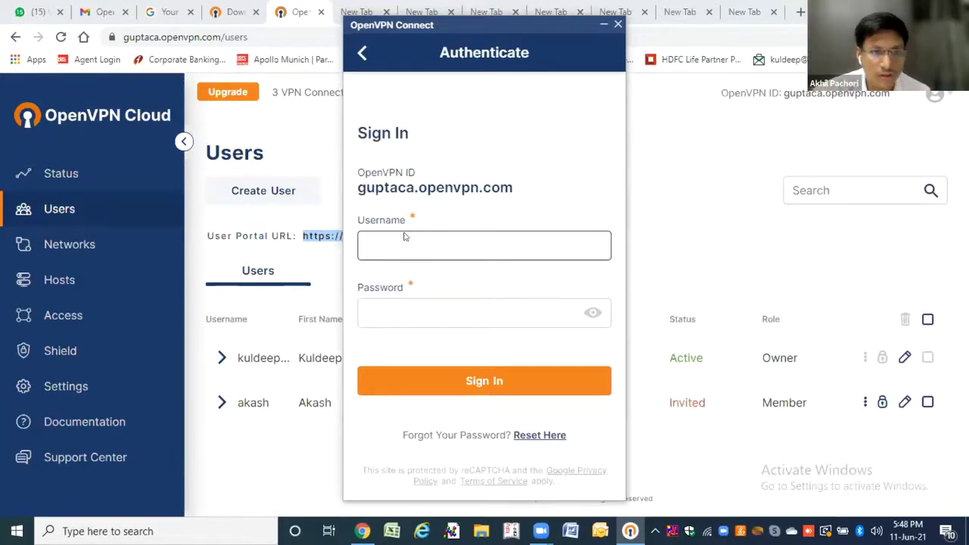
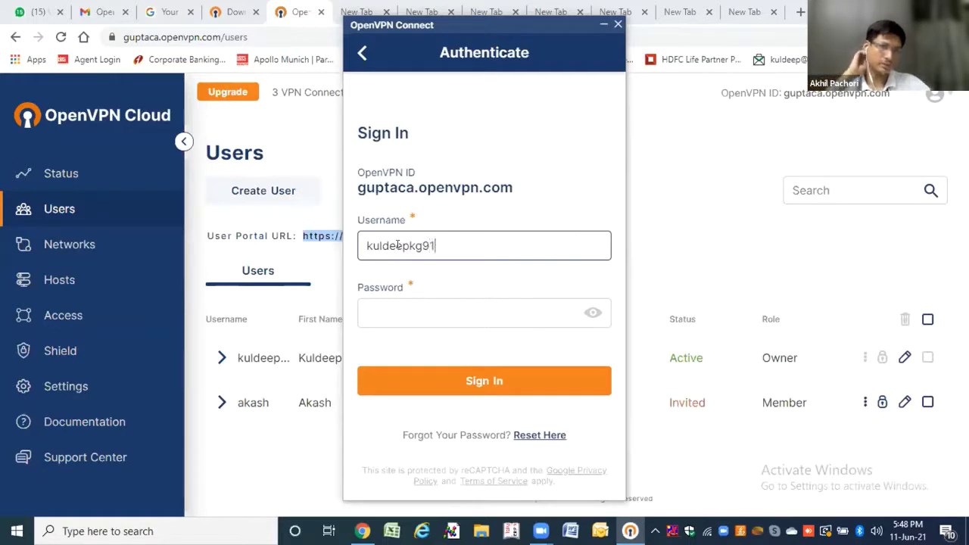
pyautogui.press('Tab')
pyautogui.write('********')
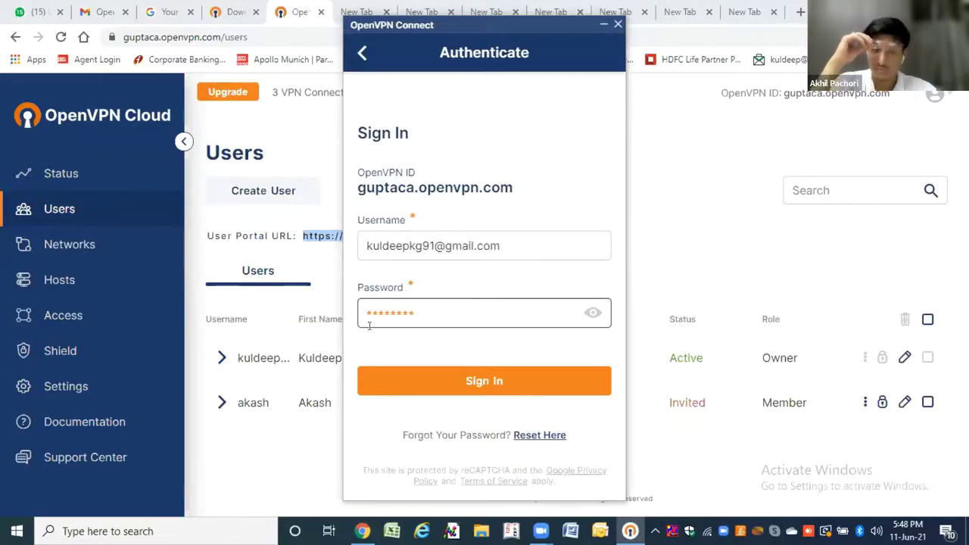
pyautogui.click(482, 383)
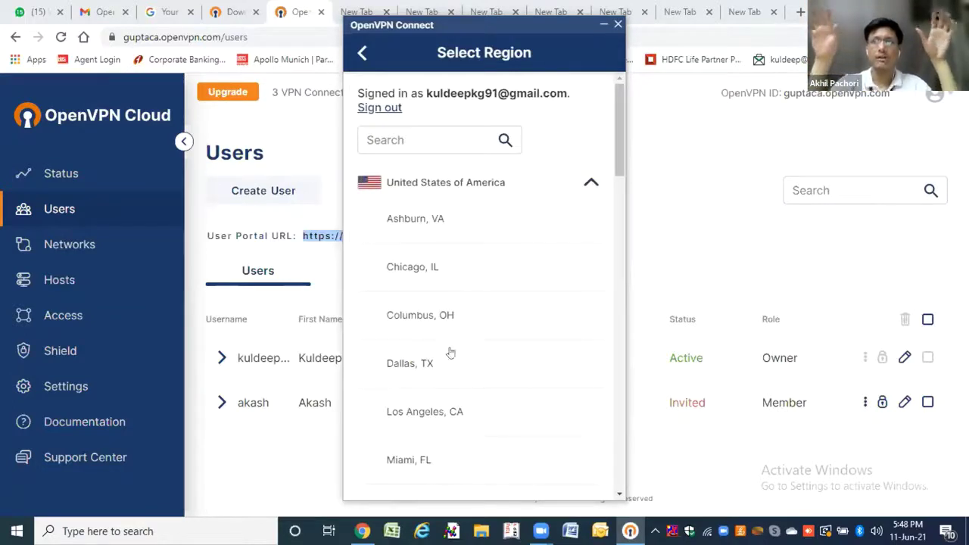
# Search 'Mumb' in Select Region, choose Mumbai, and connect with the imported profile.
pyautogui.click(403, 142)
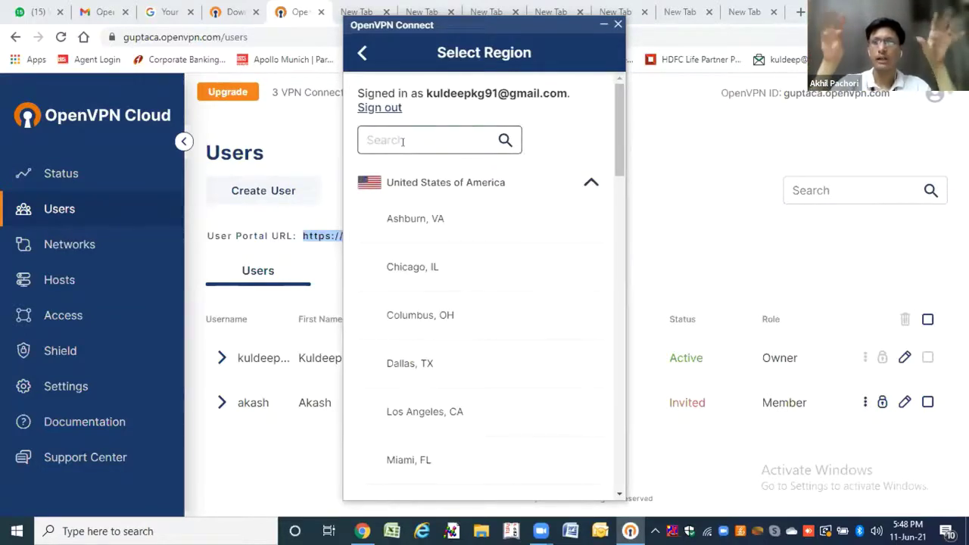
pyautogui.write('Mumb')
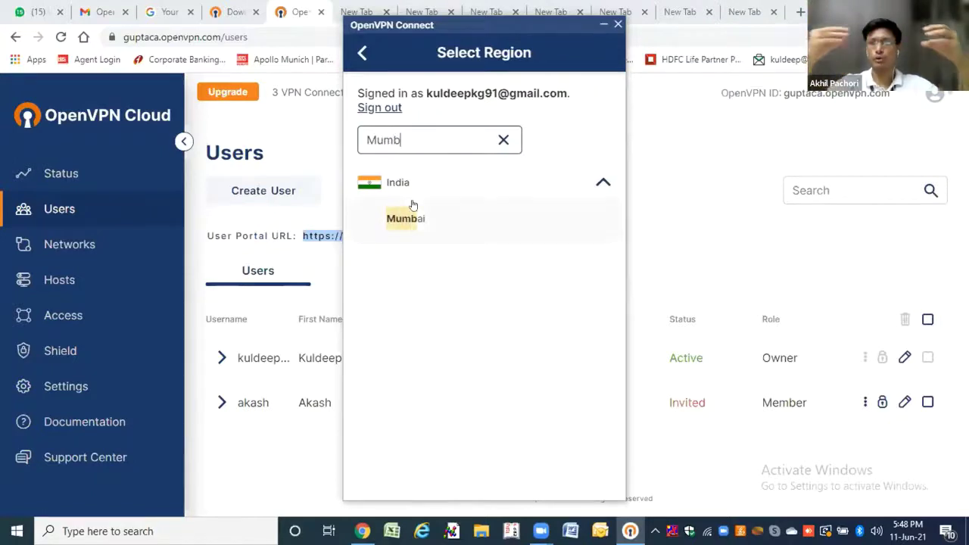
pyautogui.click(412, 213)
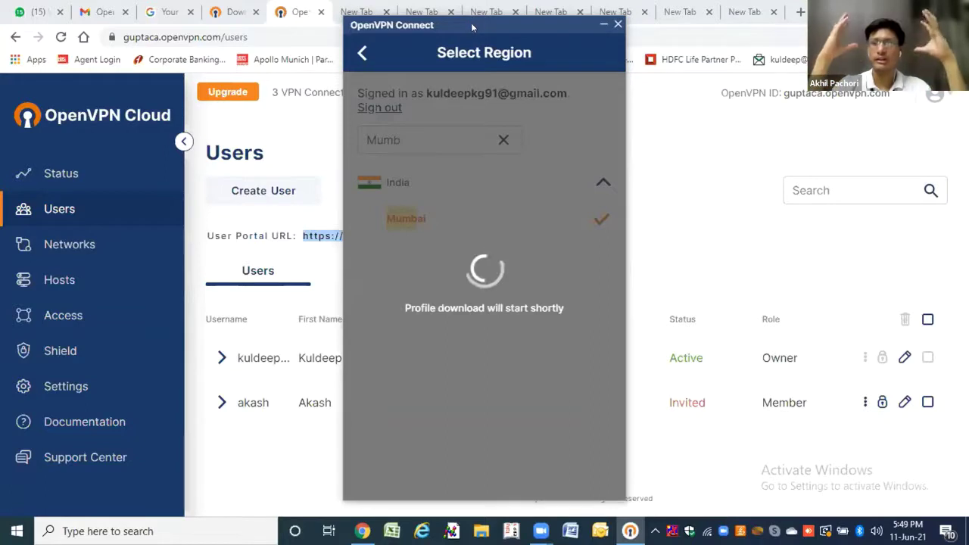
pyautogui.moveTo(471, 23); pyautogui.dragTo(497, 140)
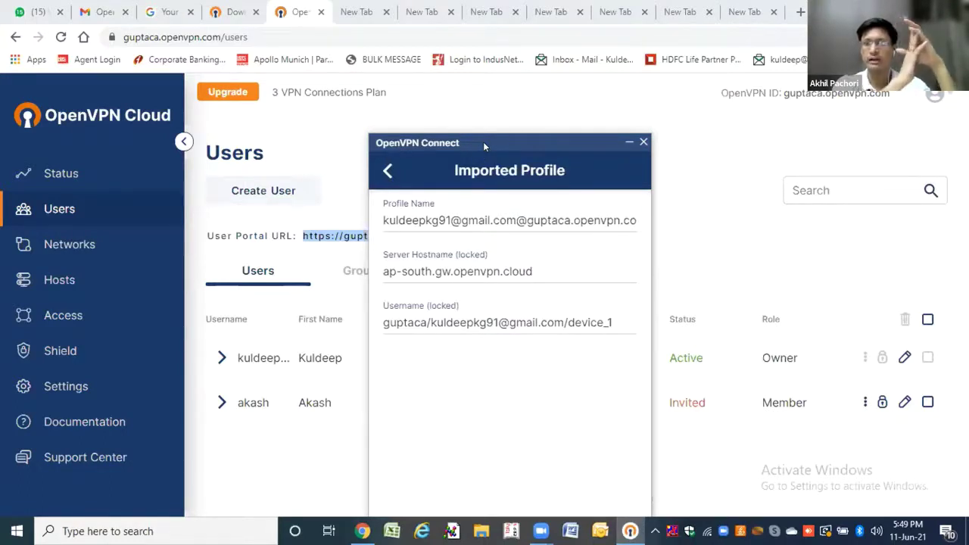
pyautogui.moveTo(483, 142); pyautogui.dragTo(492, 54)
pyautogui.click(596, 499)
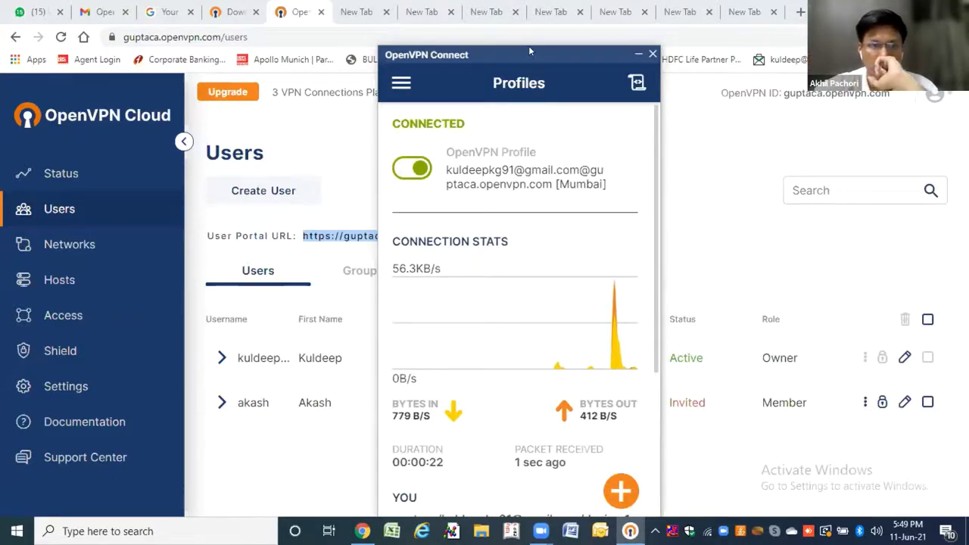
# Review the connected Mumbai profile's details (private IPv4 100.96.1.3), then open the Windows Start menu.
pyautogui.moveTo(530, 47); pyautogui.dragTo(523, 2)
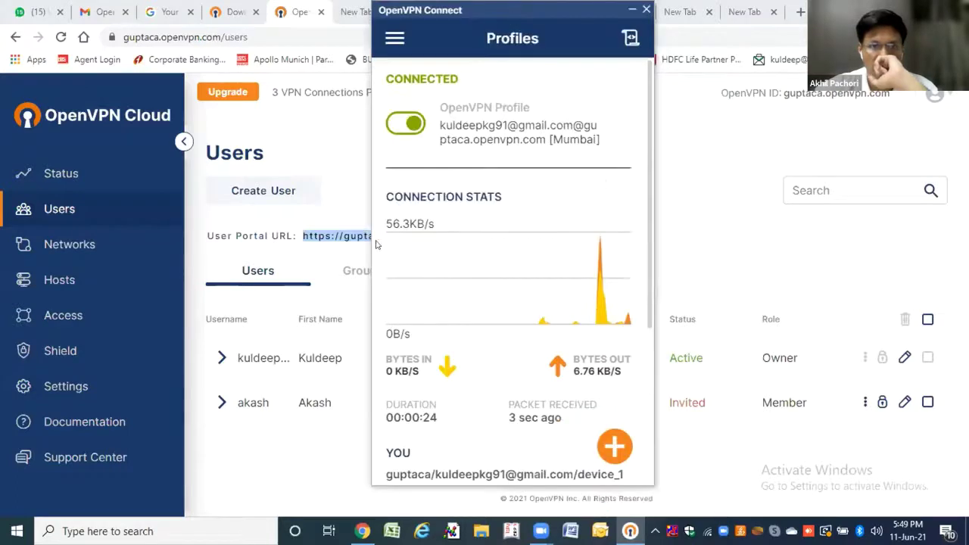
pyautogui.click(290, 438)
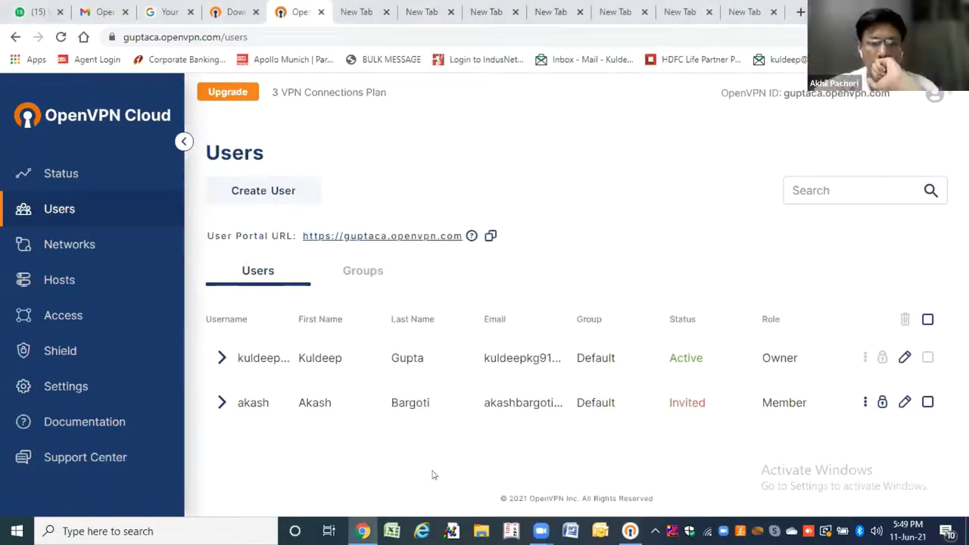
pyautogui.click(630, 531)
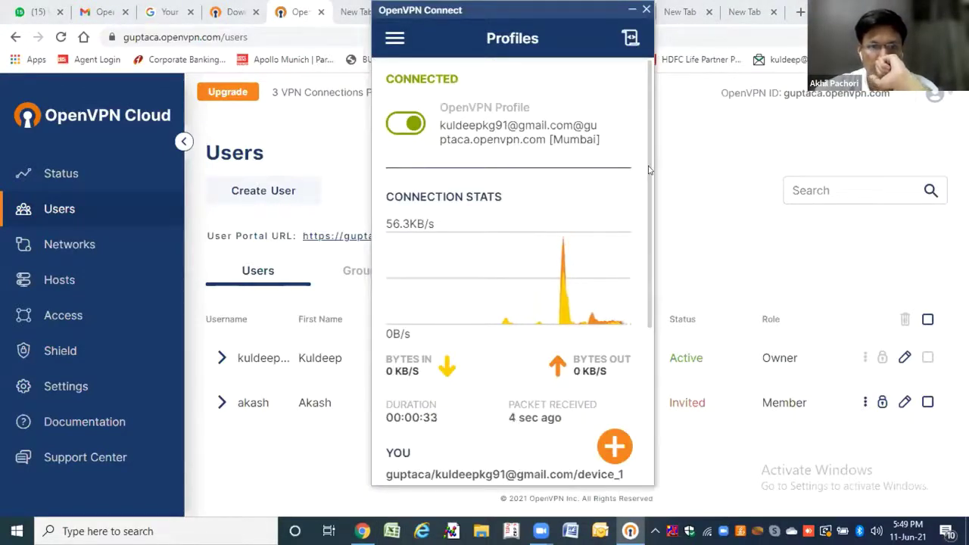
pyautogui.moveTo(648, 188); pyautogui.dragTo(674, 350)
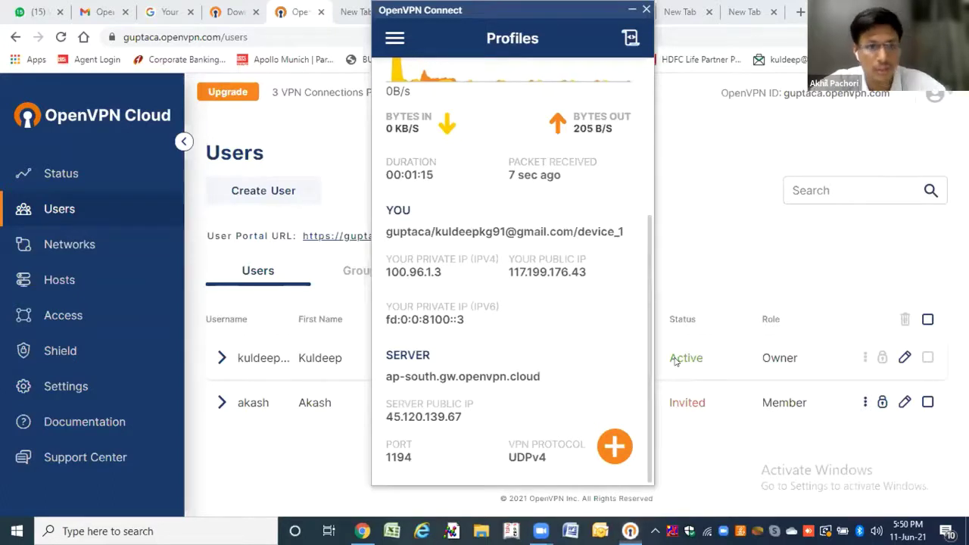
pyautogui.press('super')
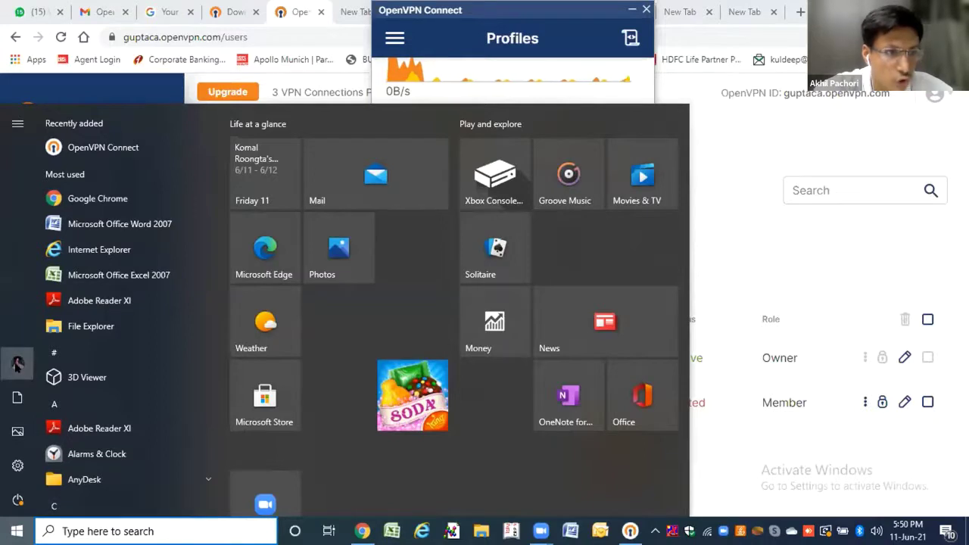
# Close the account flyout and Start menu, then minimize all windows with Win+D.
pyautogui.click(18, 364)
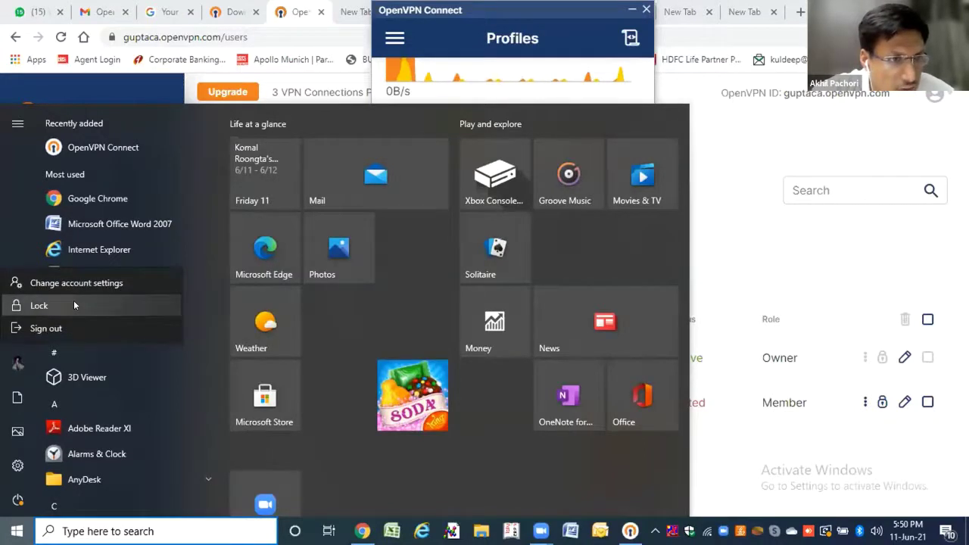
pyautogui.press('Escape')
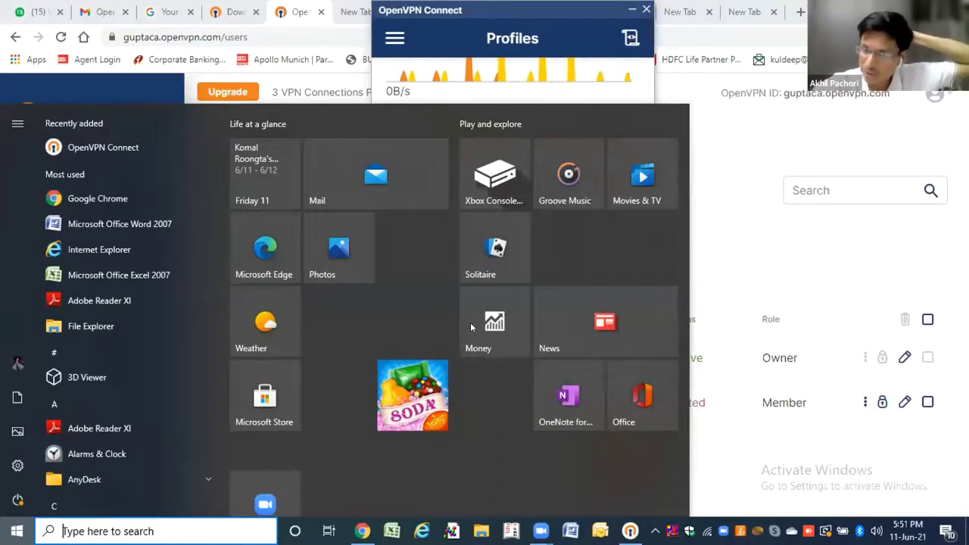
pyautogui.press('Escape')
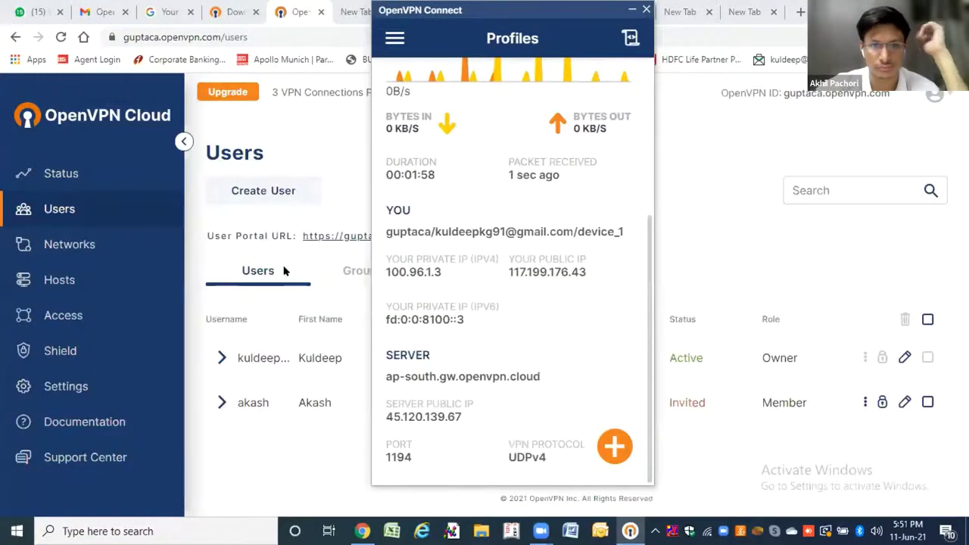
pyautogui.press('super+d')
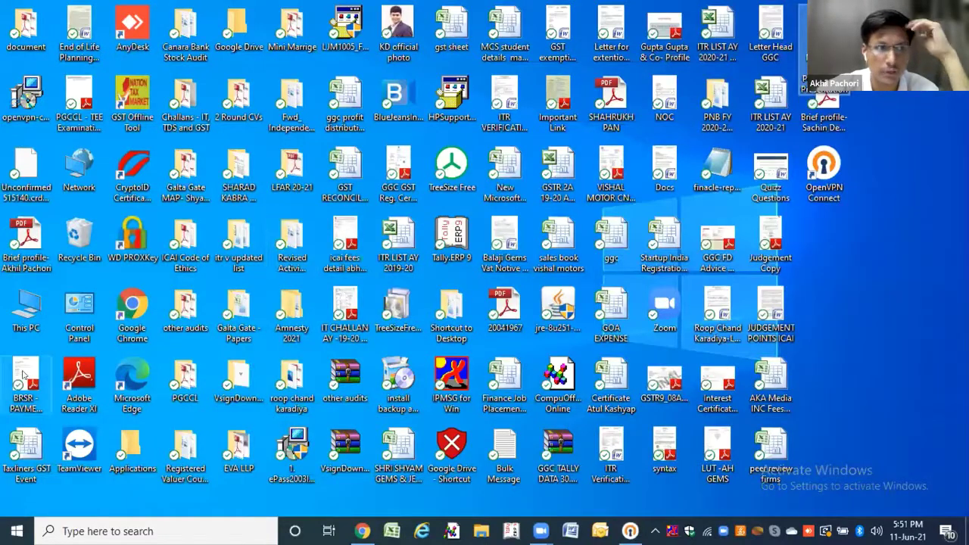
# Open This PC's Properties to view the About page with 8.00 GB RAM and Windows 10 Pro 20H2.
pyautogui.rightClick(25, 313)
pyautogui.click(74, 475)
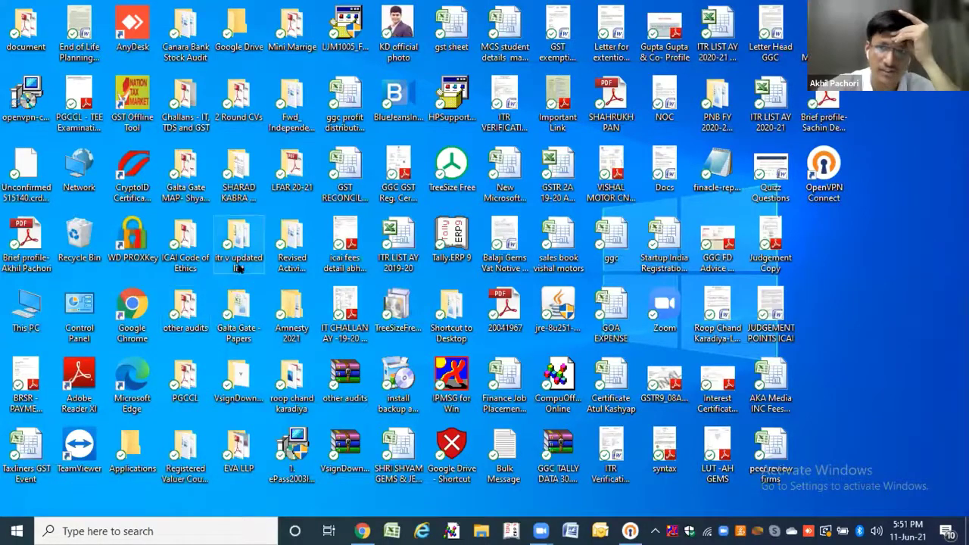
pyautogui.press('super+i')
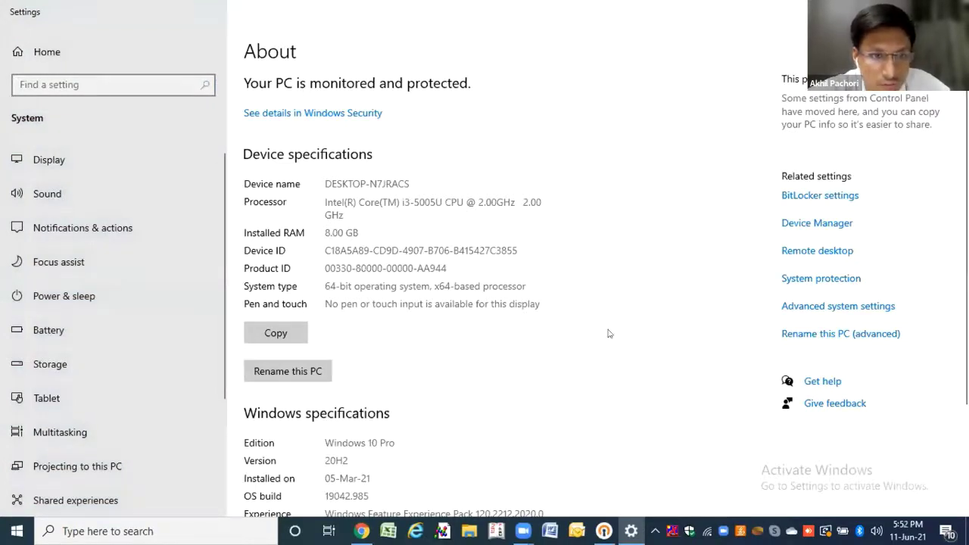
pyautogui.scroll(-3, 608, 333)
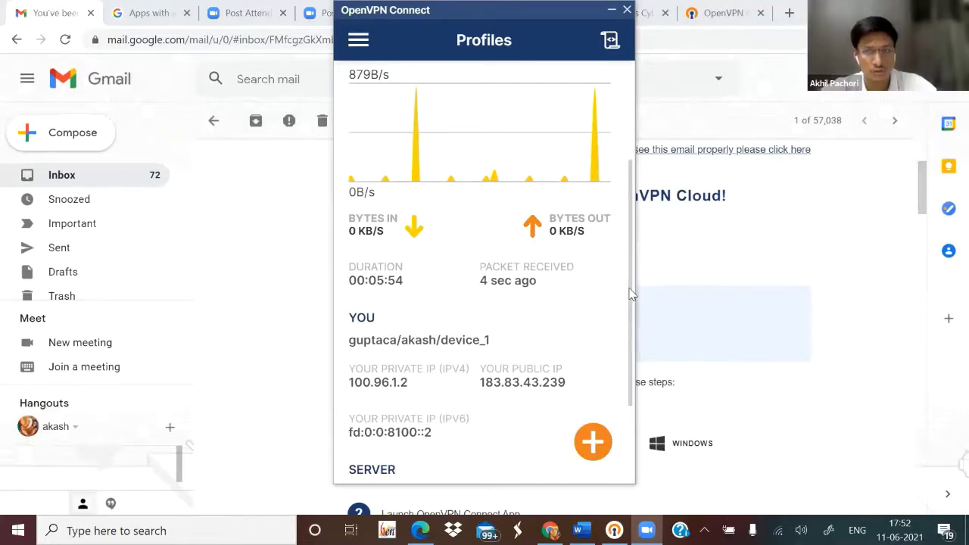
# Run \\100.96.1.3 from the Run box to reach the first PC's shared folder.
pyautogui.press('super+r')
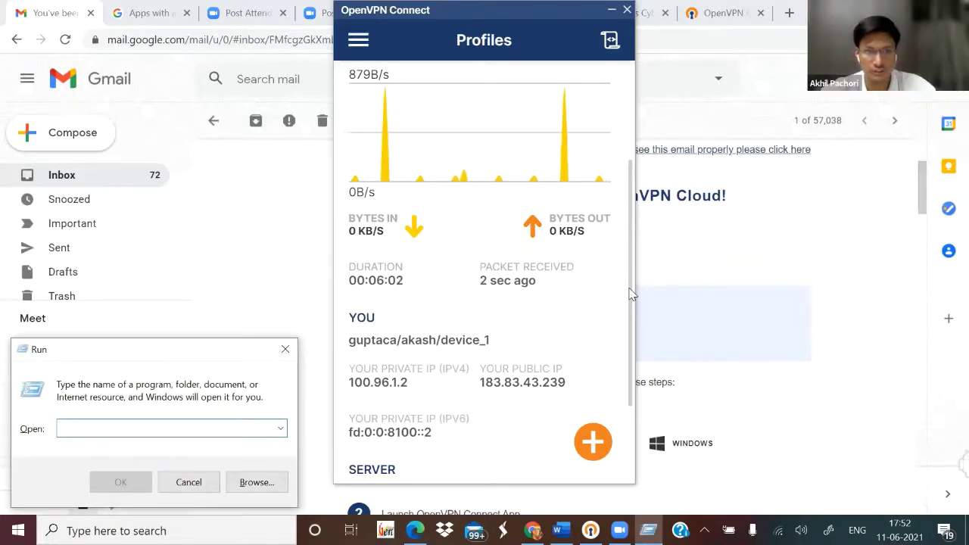
pyautogui.write('\\\\')
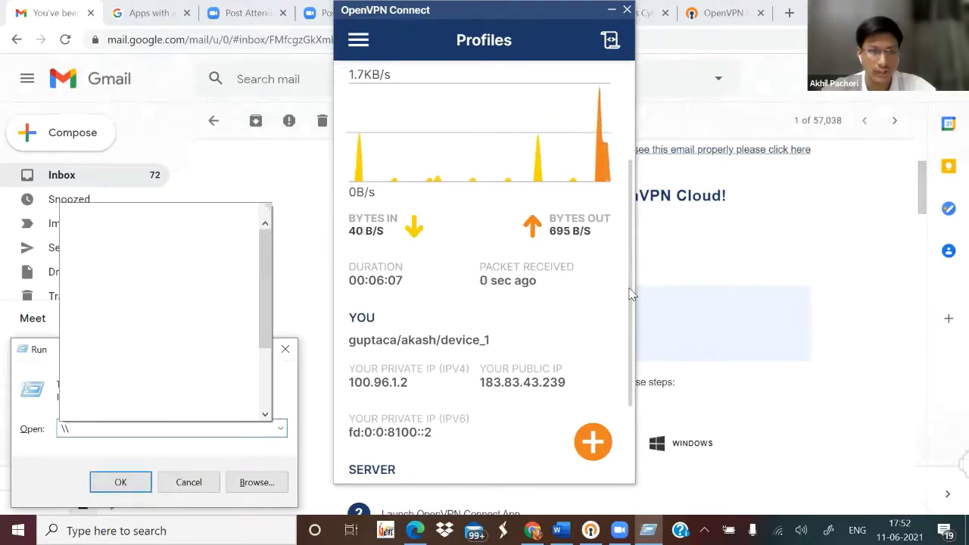
pyautogui.write('100.')
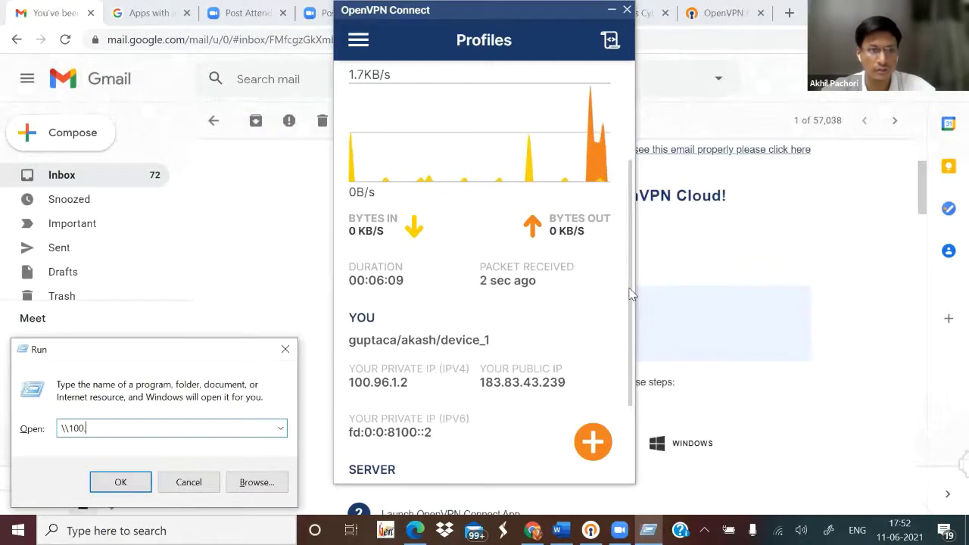
pyautogui.write('96.1.3')
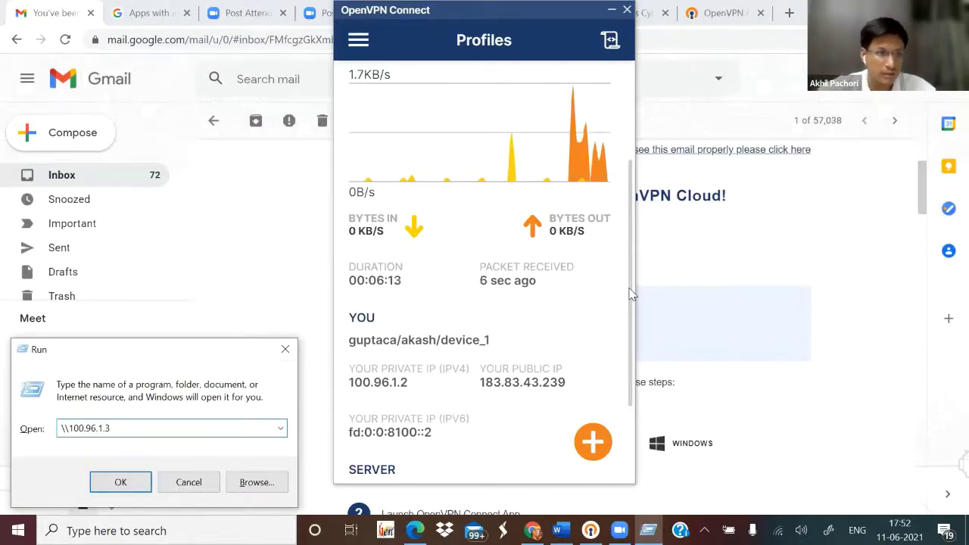
pyautogui.click(120, 483)
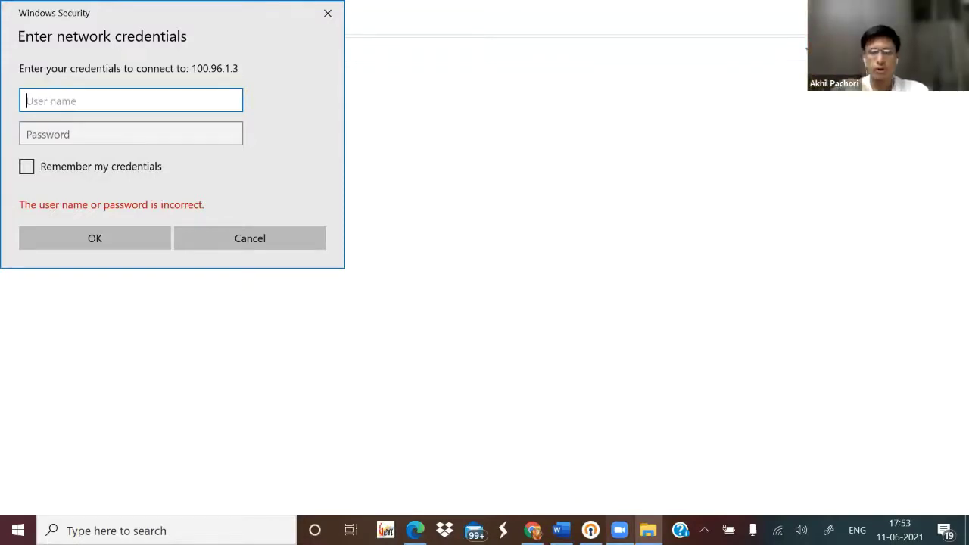
# Switch back to the Windows Security credentials prompt for 100.96.1.3.
pyautogui.moveTo(620, 530)
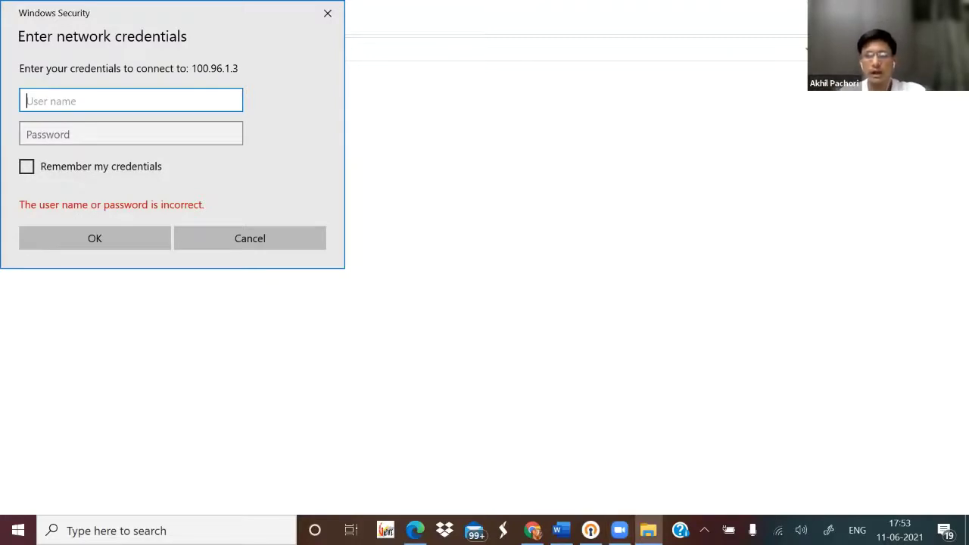
pyautogui.click(620, 530)
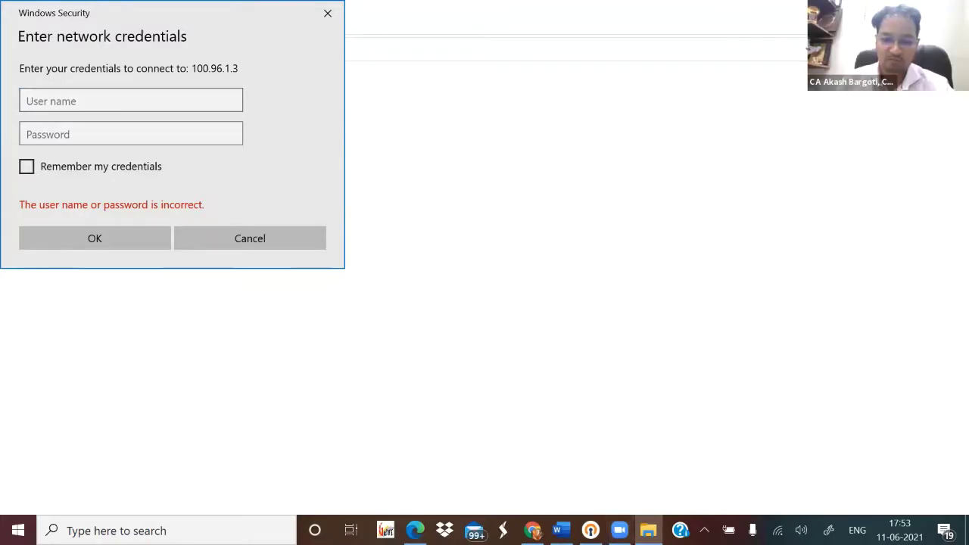
pyautogui.moveTo(619, 530)
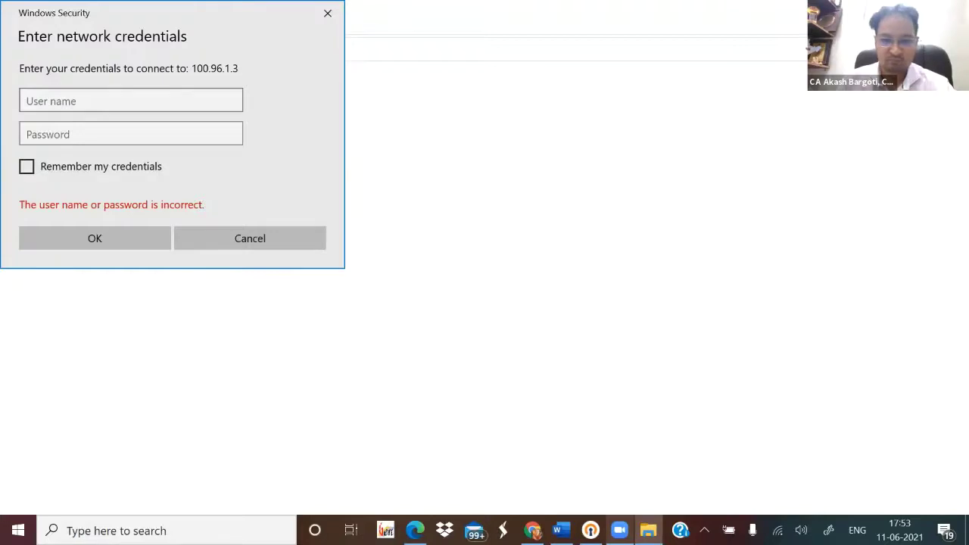
pyautogui.hotkey('alt', 'Tab')
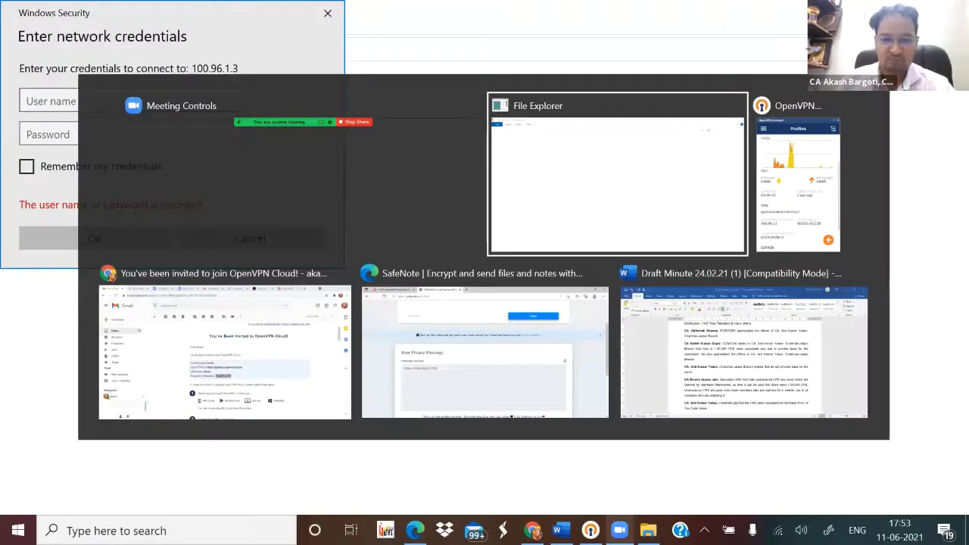
pyautogui.press('Tab')
pyautogui.press('Tab')
pyautogui.press('Tab')
pyautogui.press('Tab')
pyautogui.press('Tab')
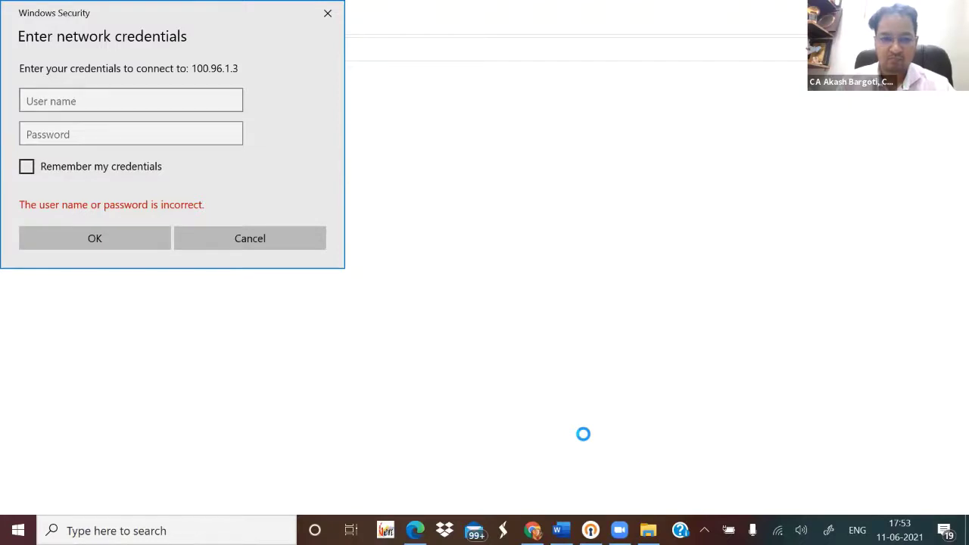
# Sign in as admin with the password, then cancel after the incorrect-credentials error.
pyautogui.click(92, 103)
pyautogui.write('admin')
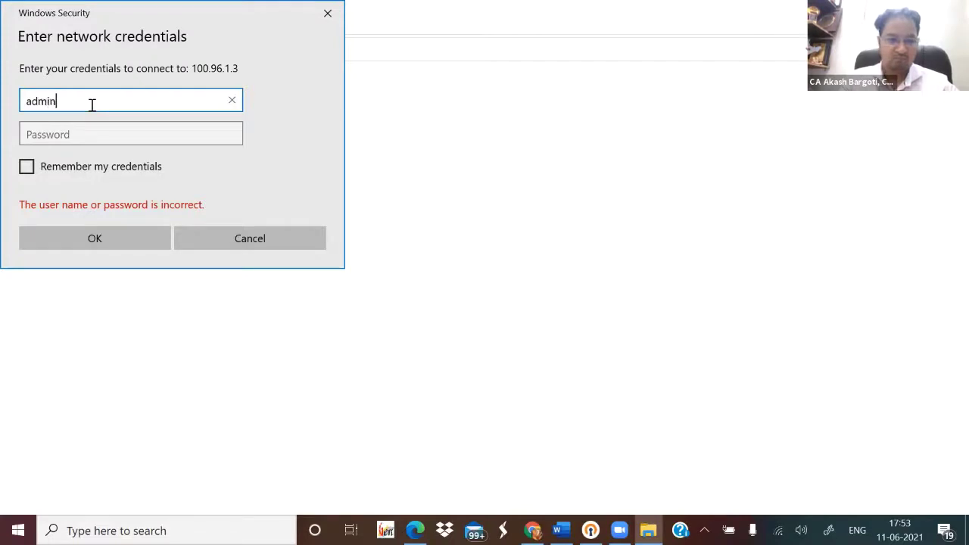
pyautogui.press('Tab')
pyautogui.write('****')
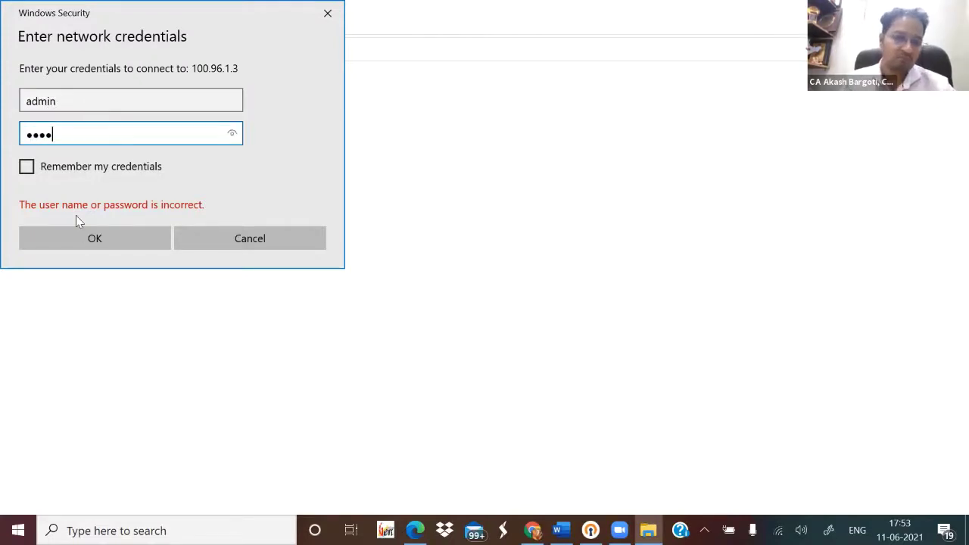
pyautogui.click(80, 232)
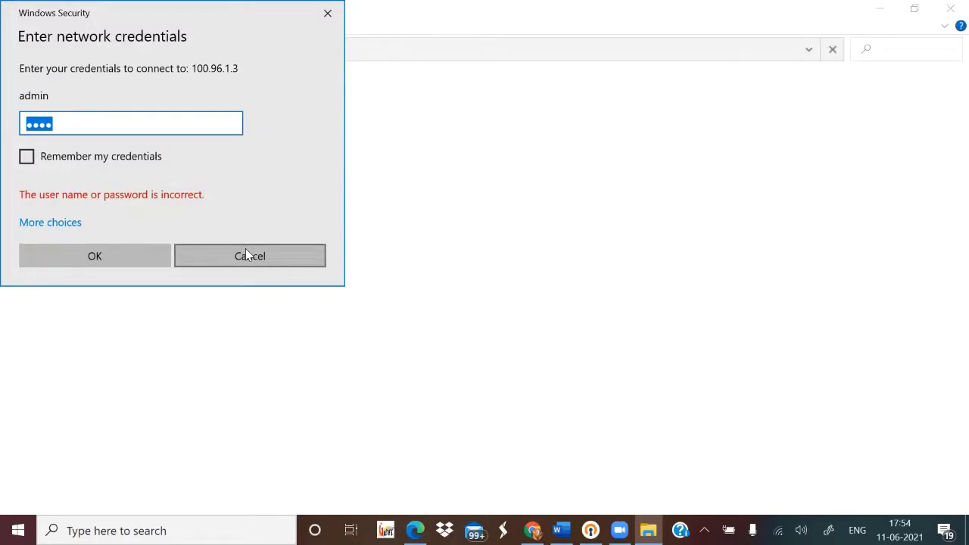
pyautogui.click(246, 248)
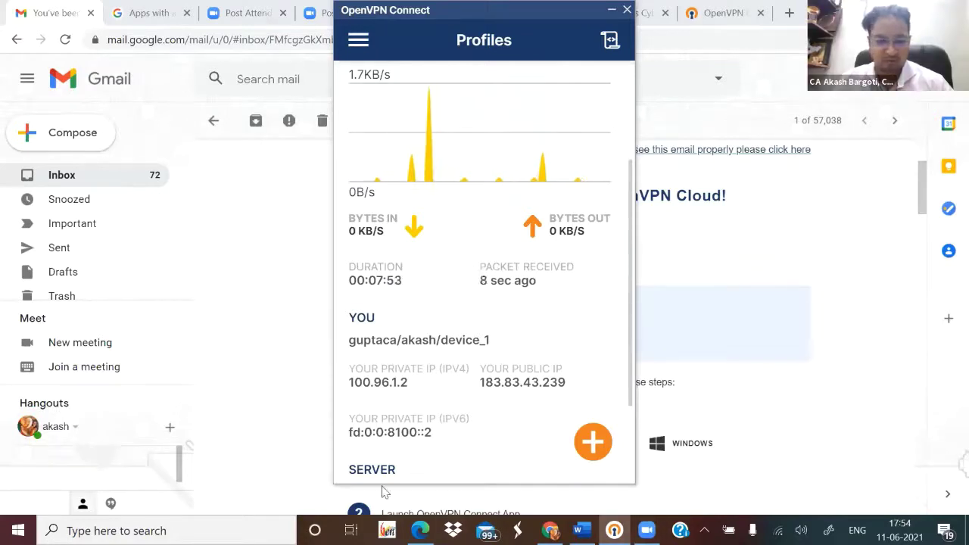
# Rerun \\100.96.1.3 and submit an administrator user name and its password.
pyautogui.press('super+r')
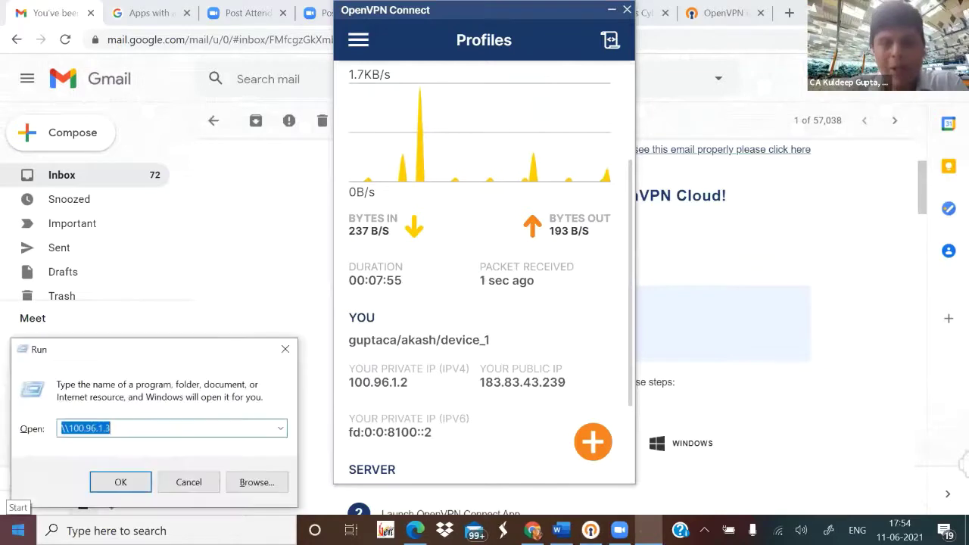
pyautogui.press('Return')
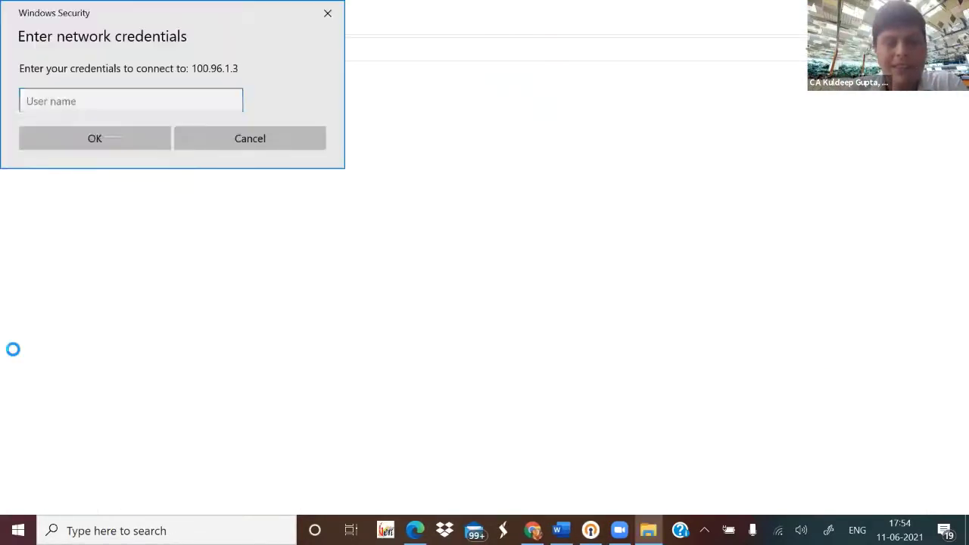
pyautogui.write('admin')
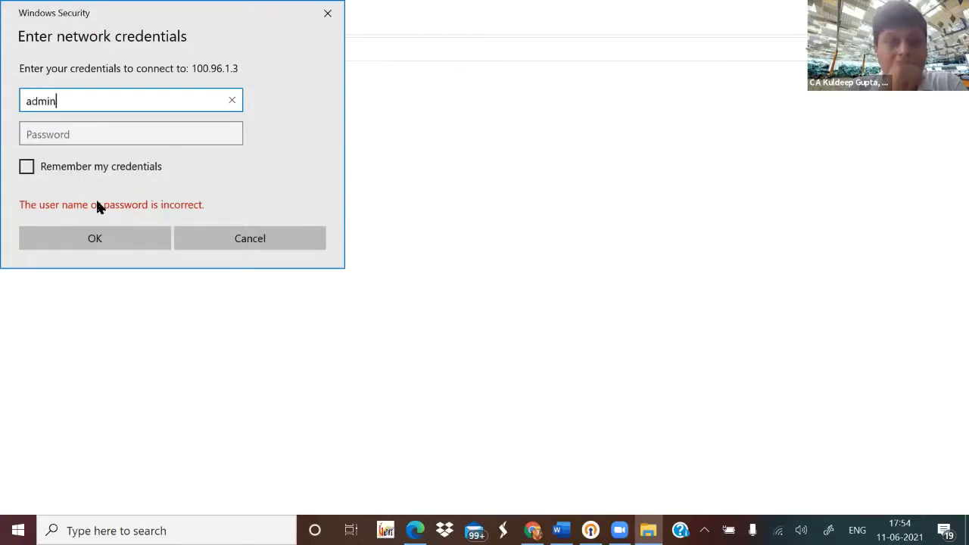
pyautogui.write('strator')
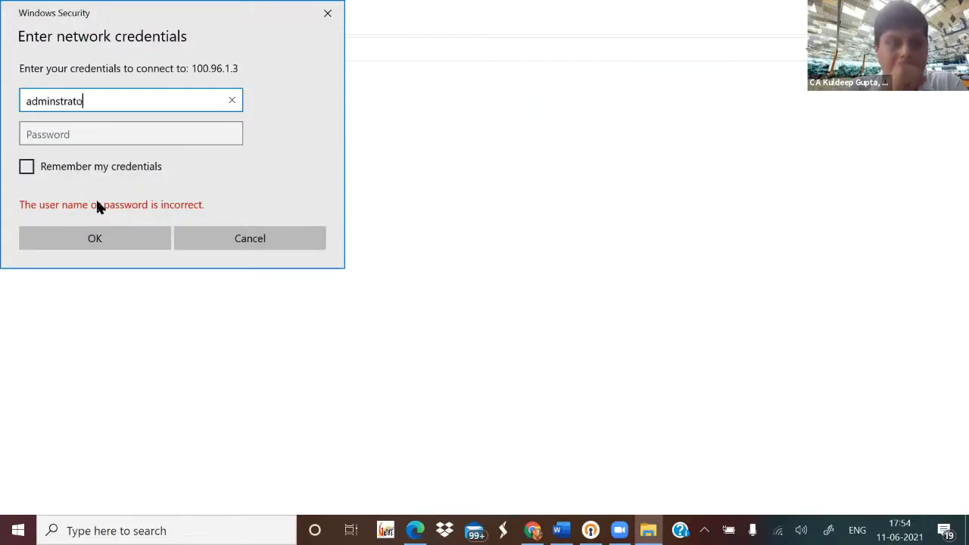
pyautogui.press('Tab')
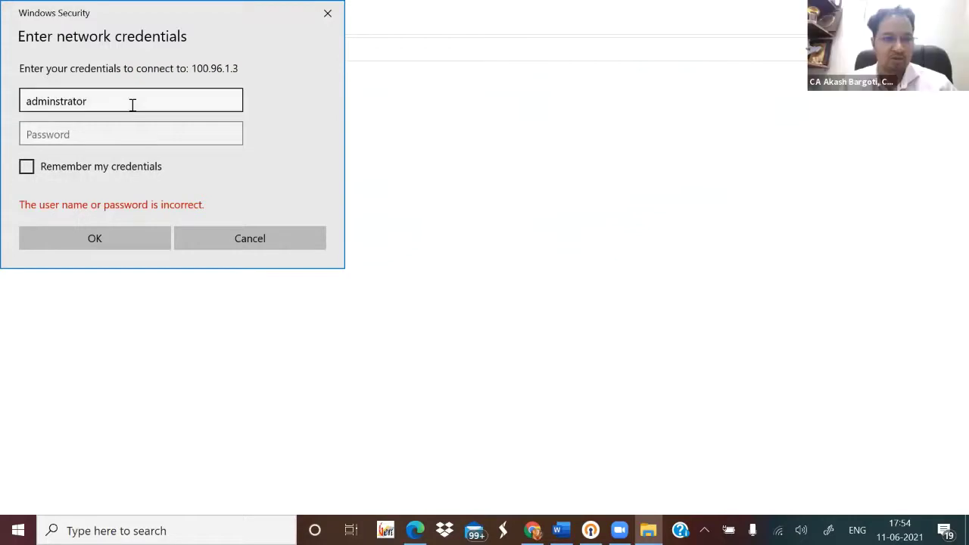
pyautogui.click(110, 131)
pyautogui.write('****')
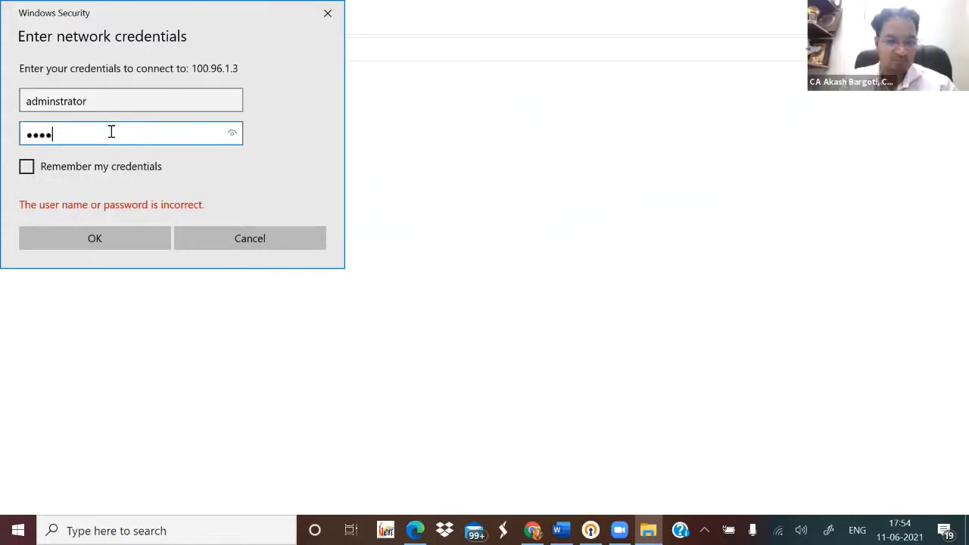
pyautogui.press('Return')
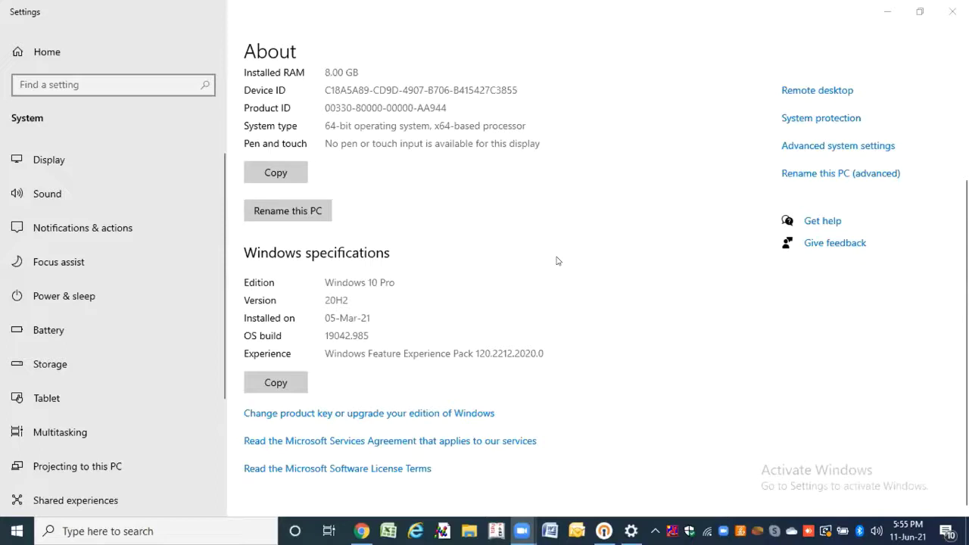
# Show Task Manager's full Users view with a widened User column, then reposition the window.
pyautogui.hotkey('ctrl', 'shift', 'Escape')
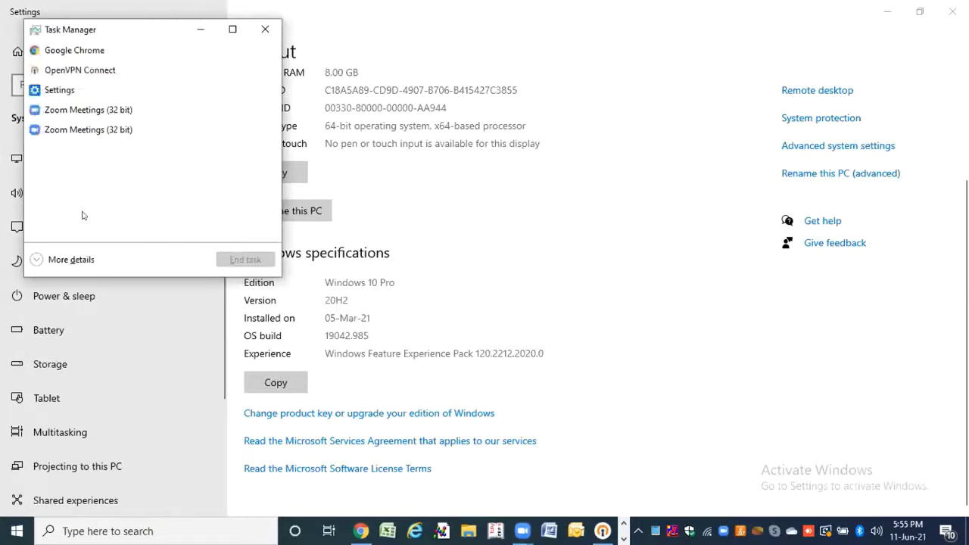
pyautogui.click(72, 260)
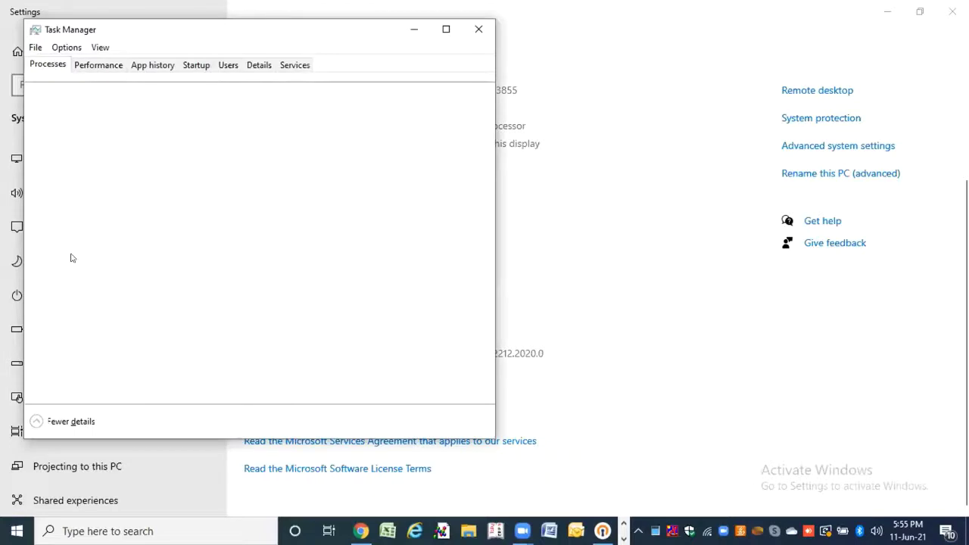
pyautogui.click(228, 65)
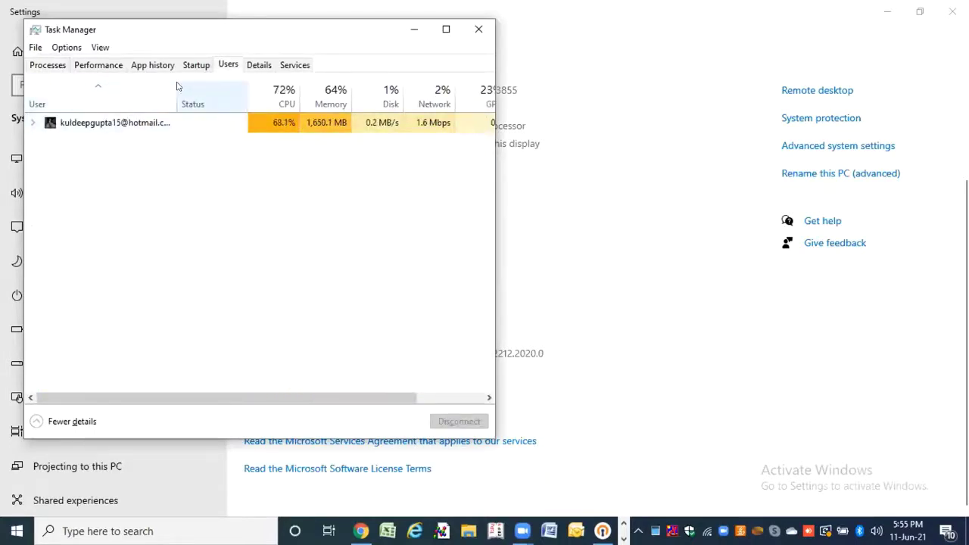
pyautogui.moveTo(171, 84); pyautogui.dragTo(203, 92)
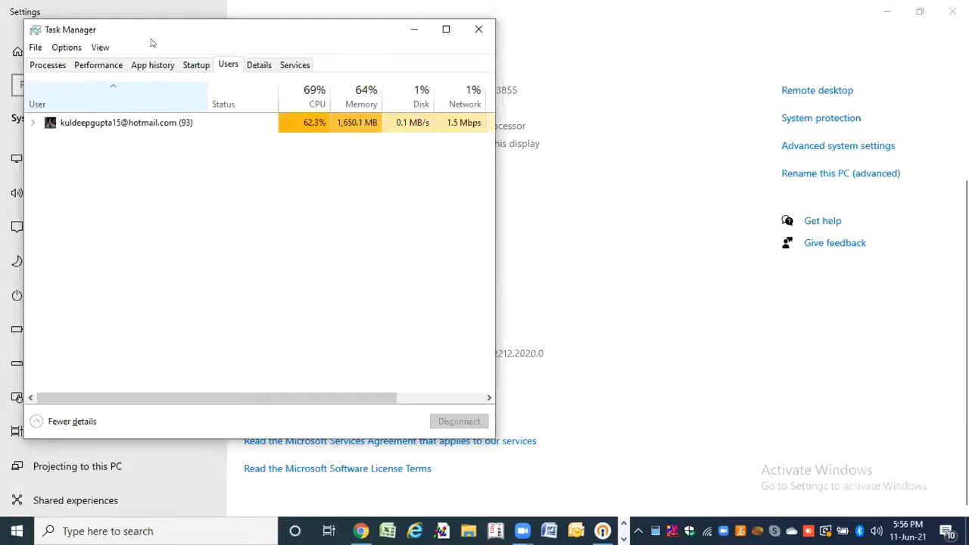
pyautogui.moveTo(151, 43); pyautogui.dragTo(194, 128)
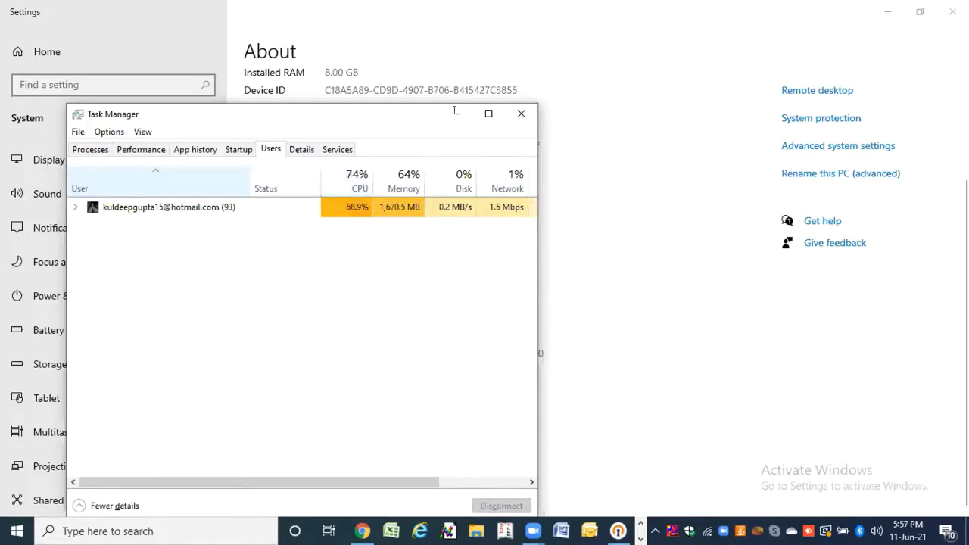
pyautogui.click(465, 88)
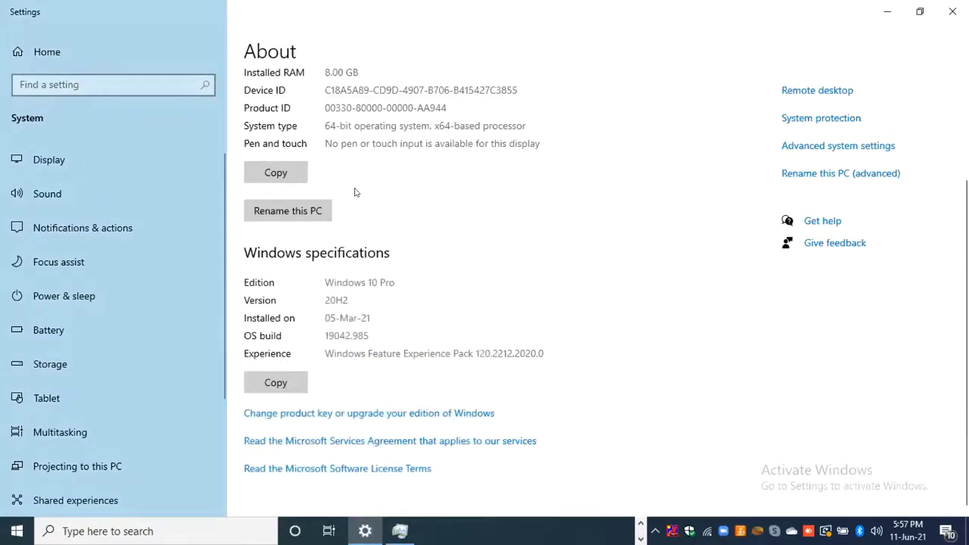
# Launch Command Prompt by running cmd from the Run box.
pyautogui.press('super+r')
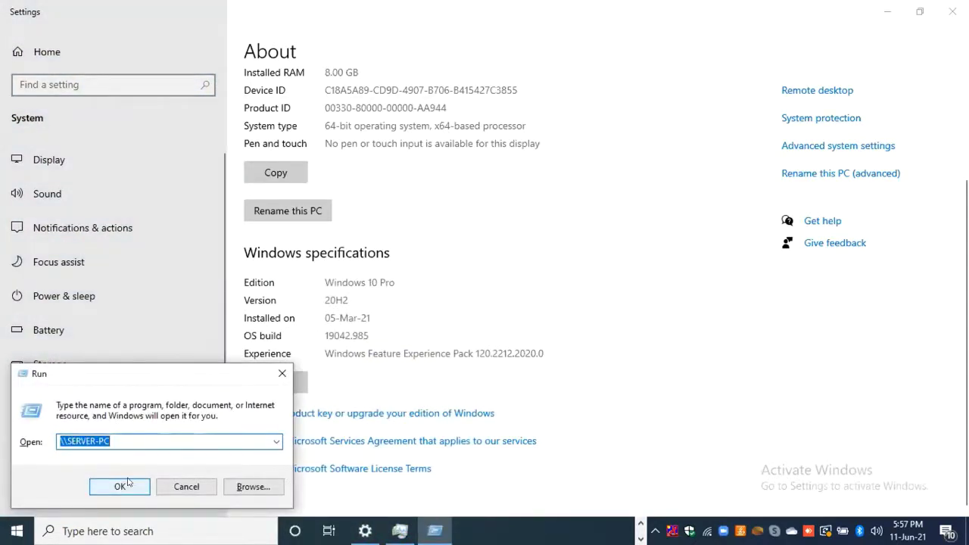
pyautogui.write('cmd')
pyautogui.press('Return')
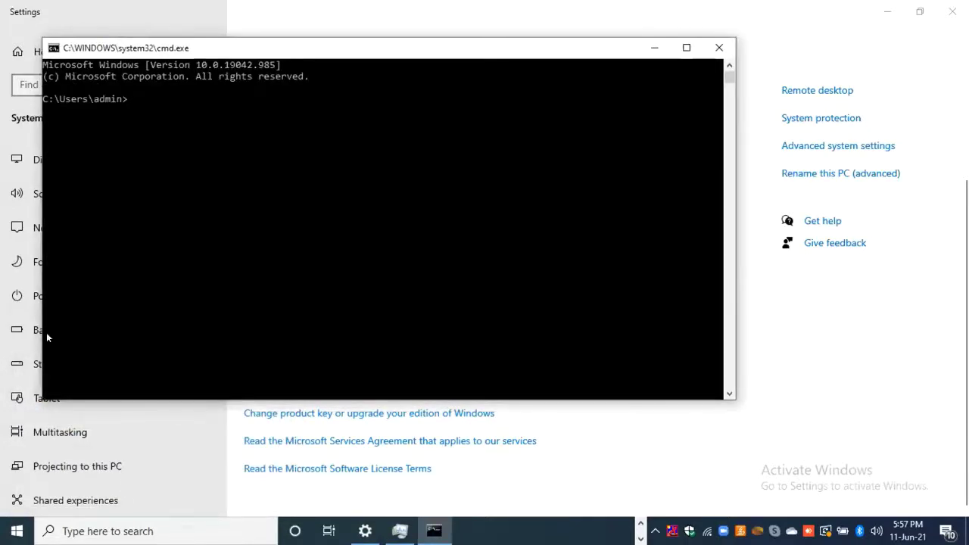
# Run echo %username% in Command Prompt to print the current account name.
pyautogui.write('echo')
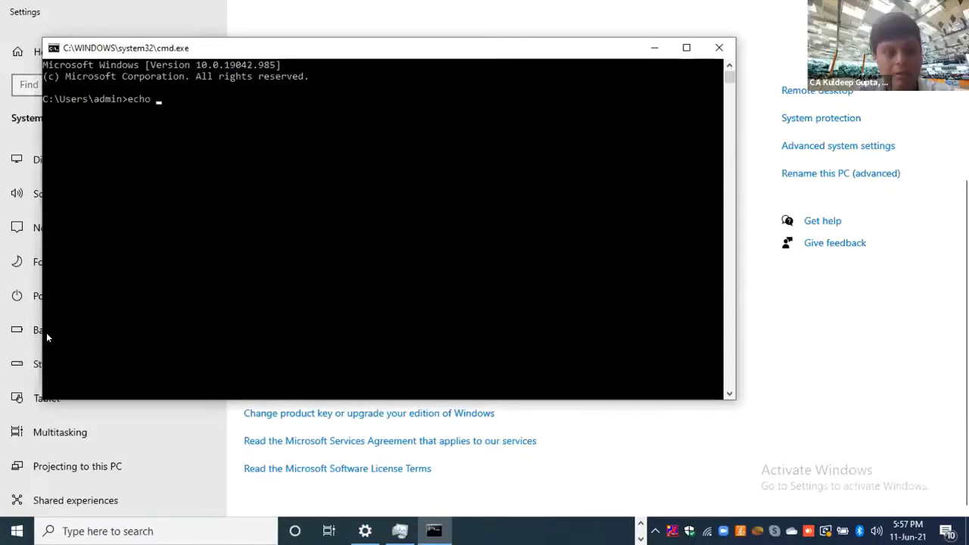
pyautogui.write('%')
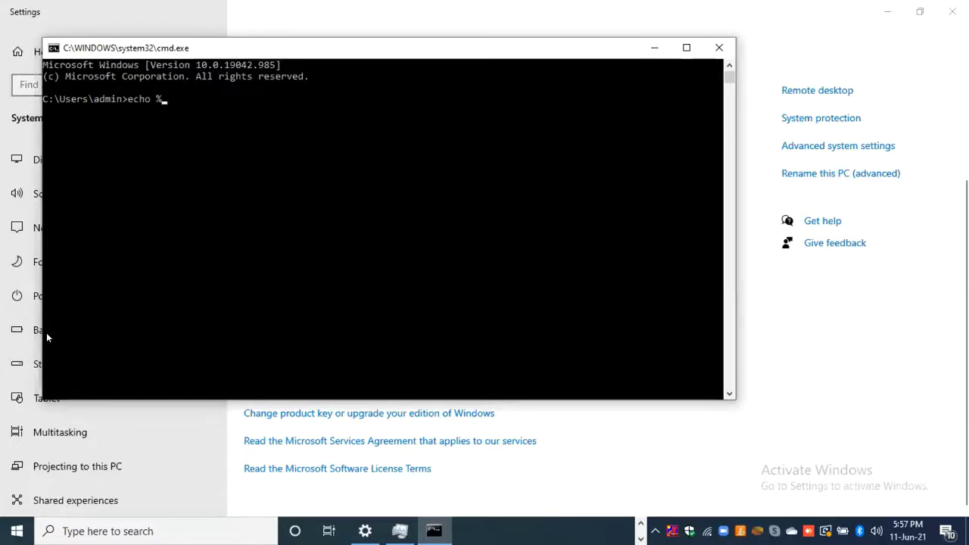
pyautogui.write('username%')
pyautogui.press('Return')
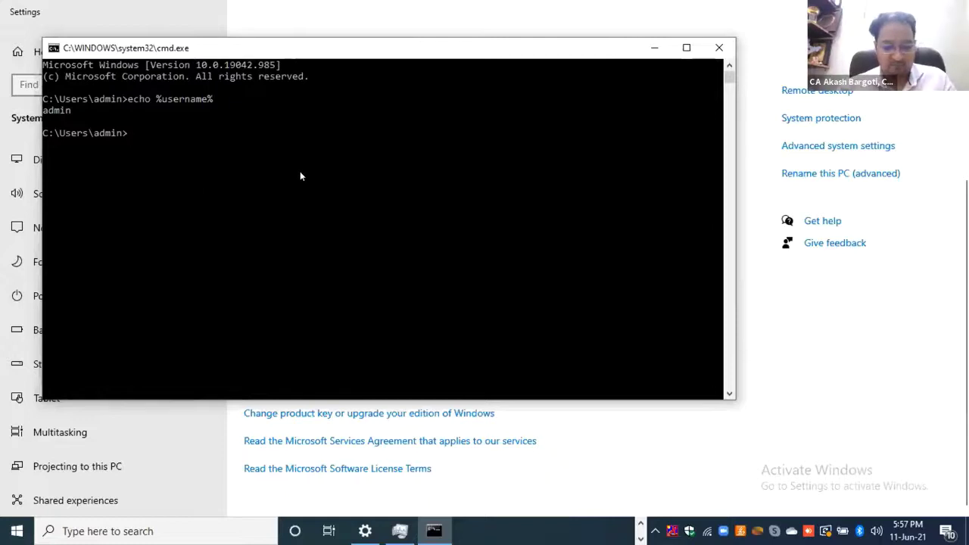
pyautogui.click(827, 291)
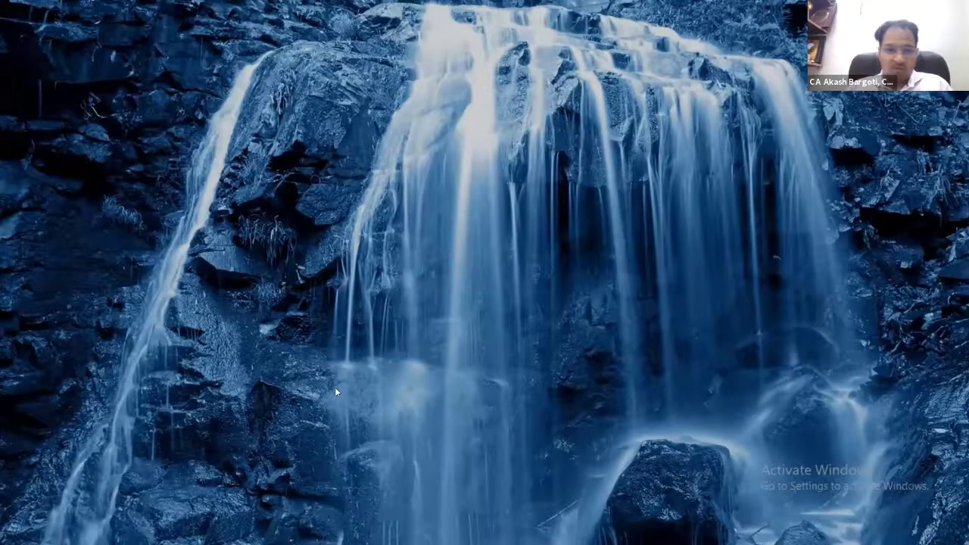
# Reveal the desktop and create a new Microsoft Office Word Document on it.
pyautogui.press('super')
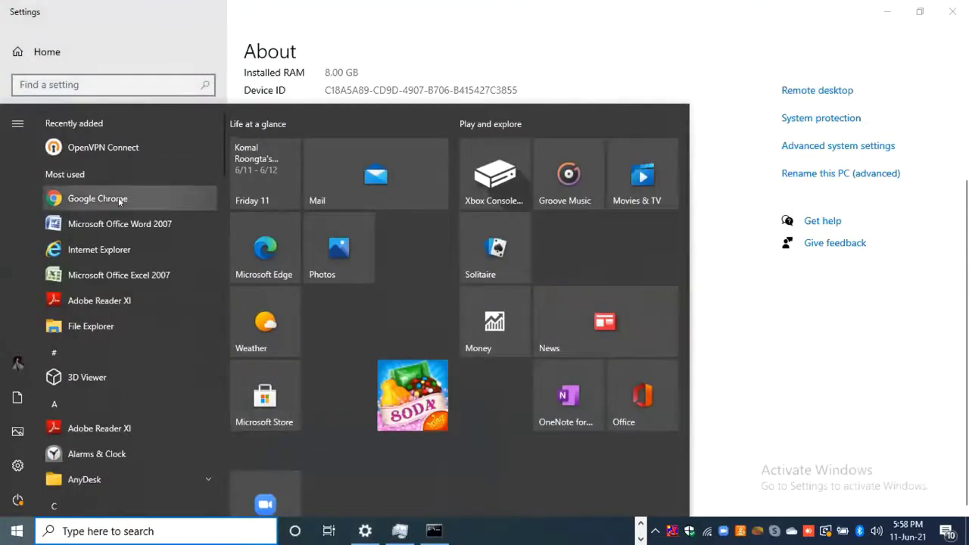
pyautogui.press('Escape')
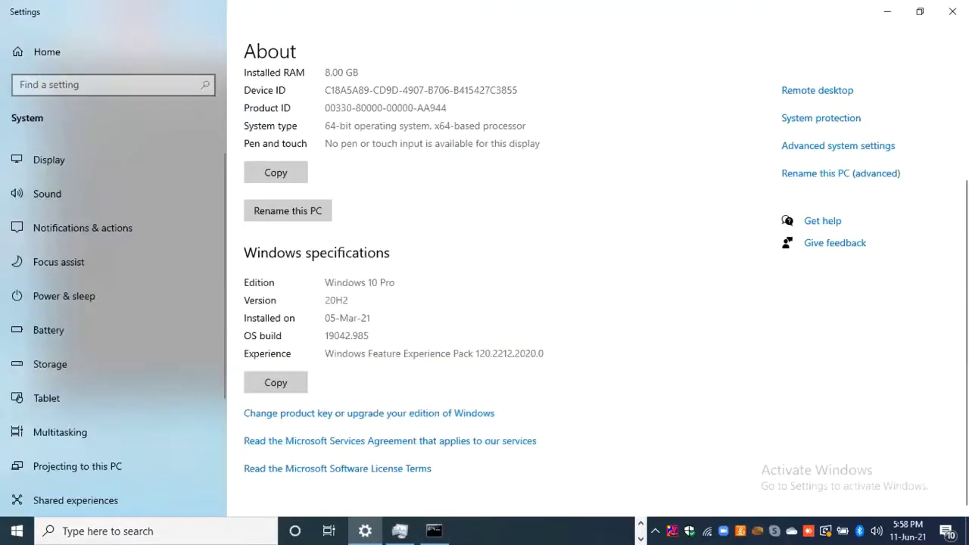
pyautogui.press('super+d')
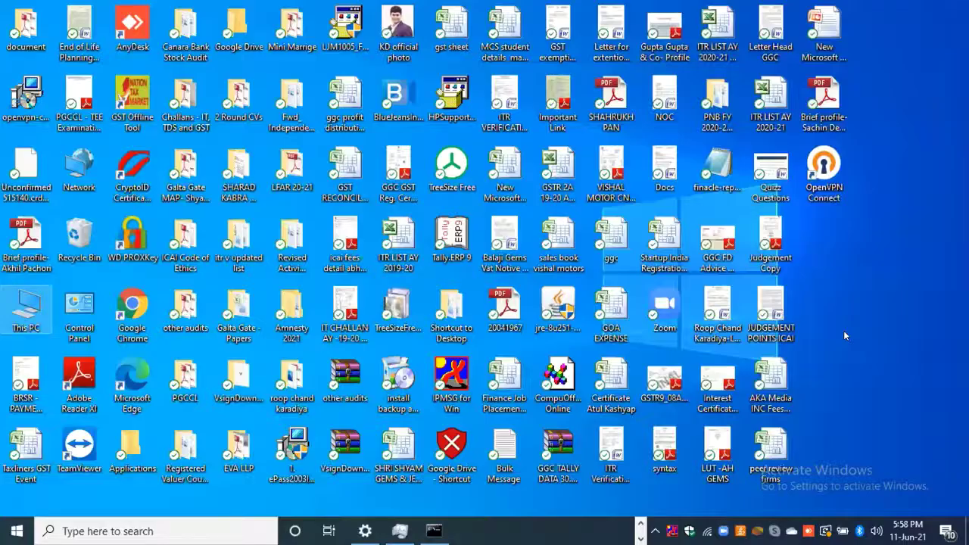
pyautogui.rightClick(845, 333)
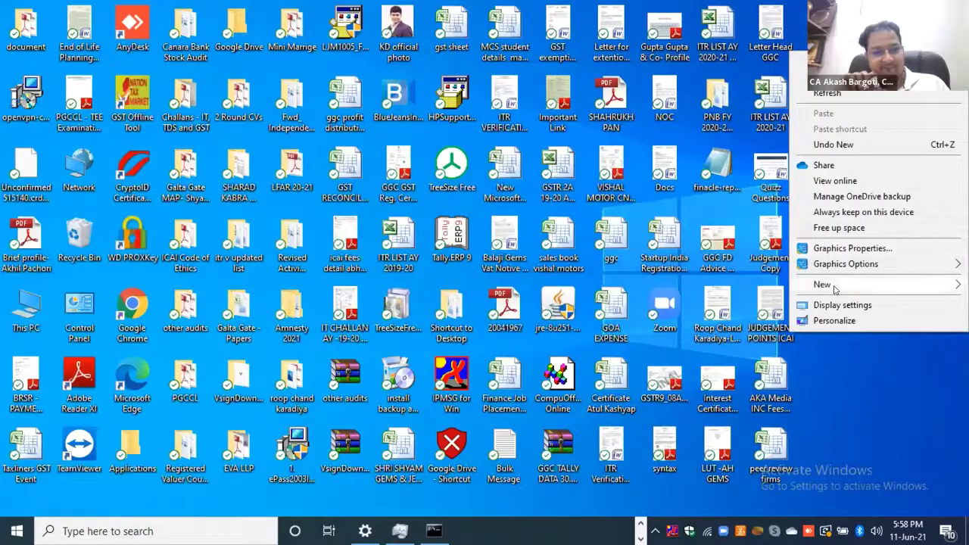
pyautogui.moveTo(823, 284)
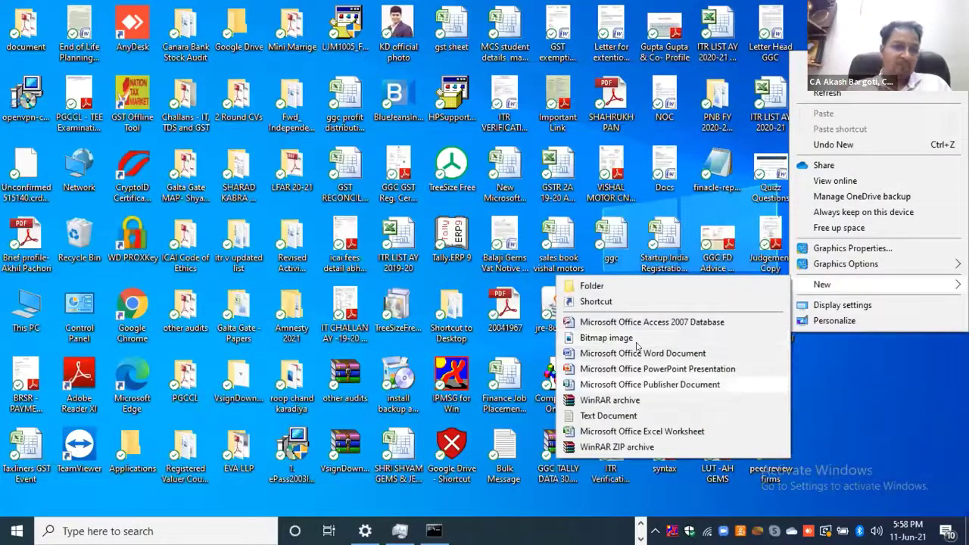
pyautogui.click(636, 354)
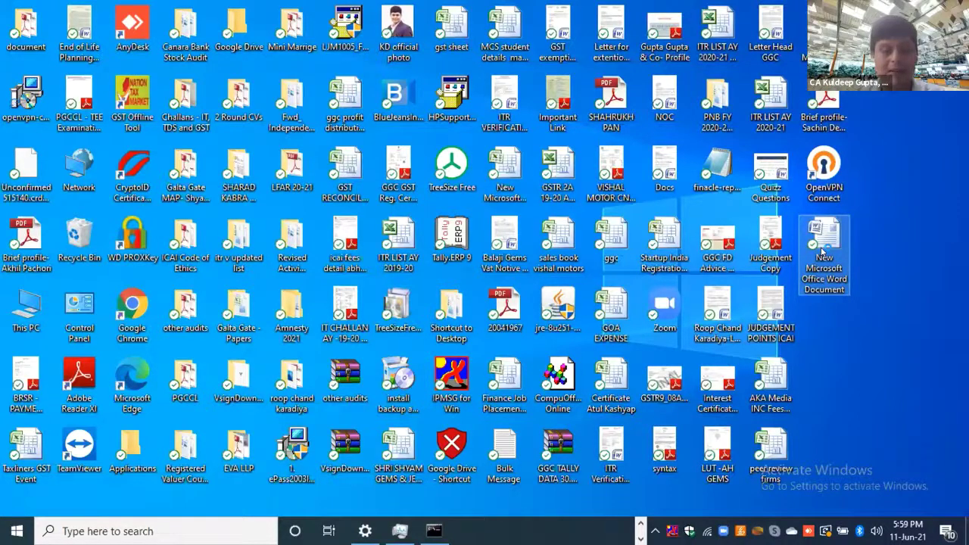
# Dismiss the new document's context menu, then search for paint and launch it.
pyautogui.rightClick(823, 253)
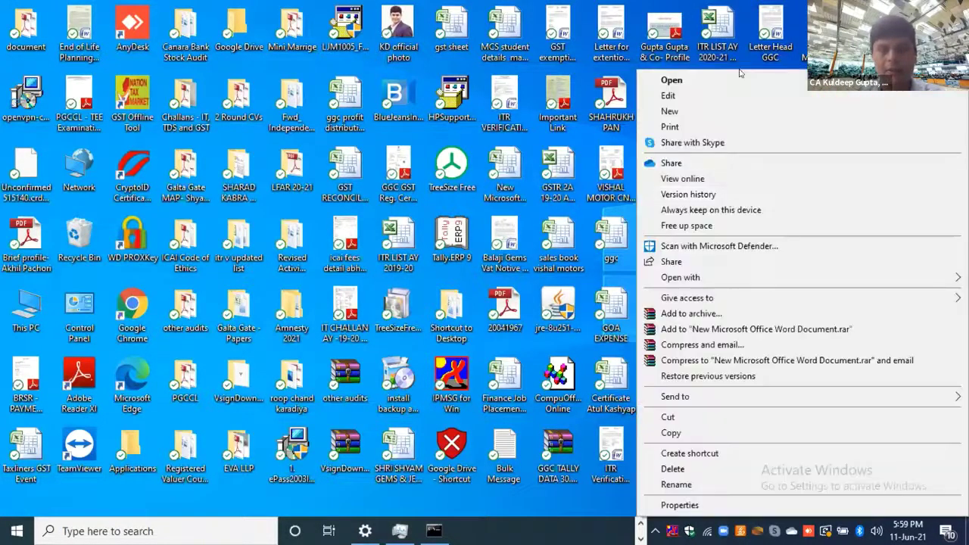
pyautogui.click(741, 79)
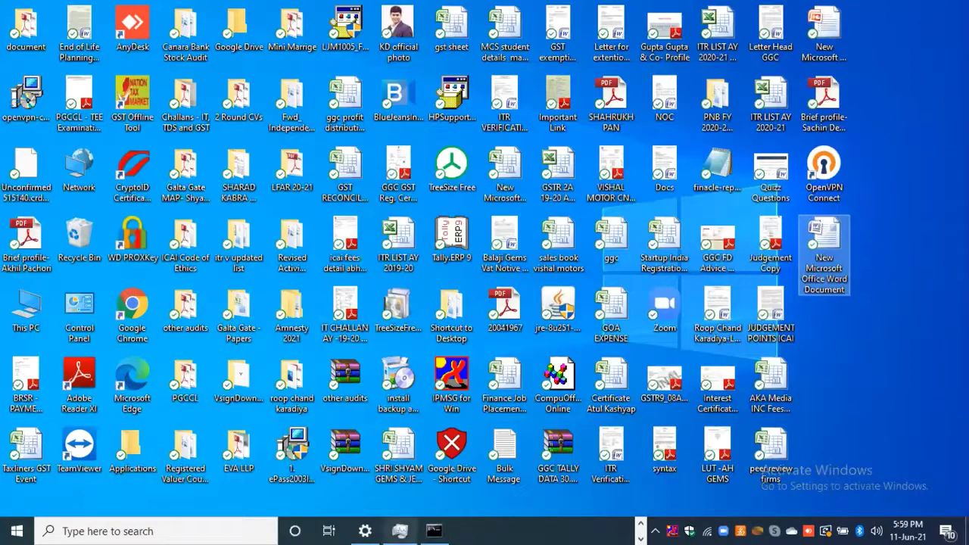
pyautogui.moveTo(400, 530)
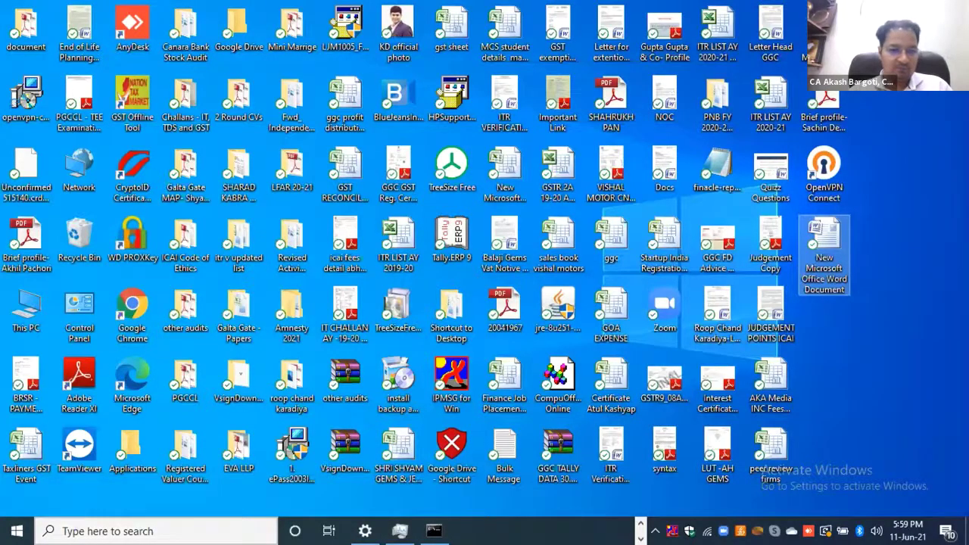
pyautogui.click(77, 527)
pyautogui.write('paint')
pyautogui.press('Return')
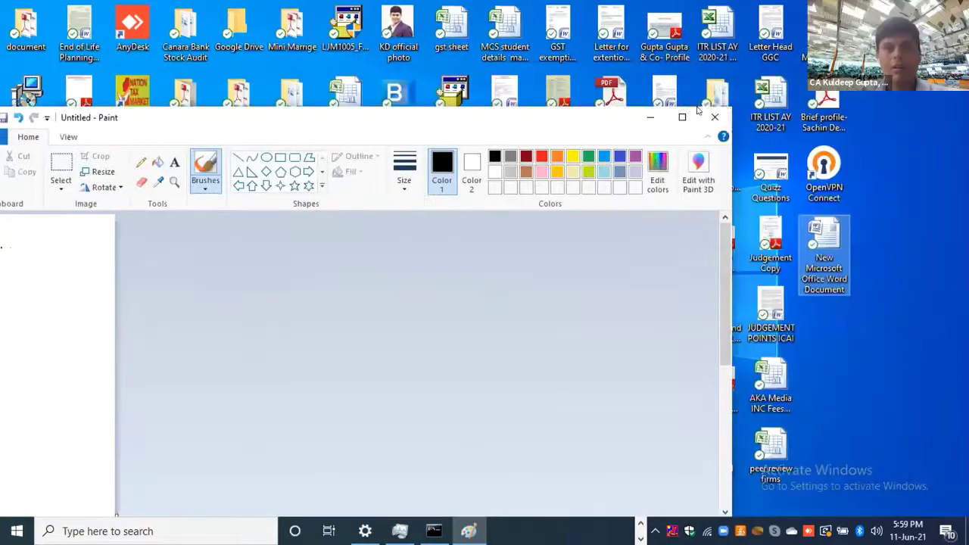
# Close Paint, discarding the Untitled drawing without saving.
pyautogui.click(714, 117)
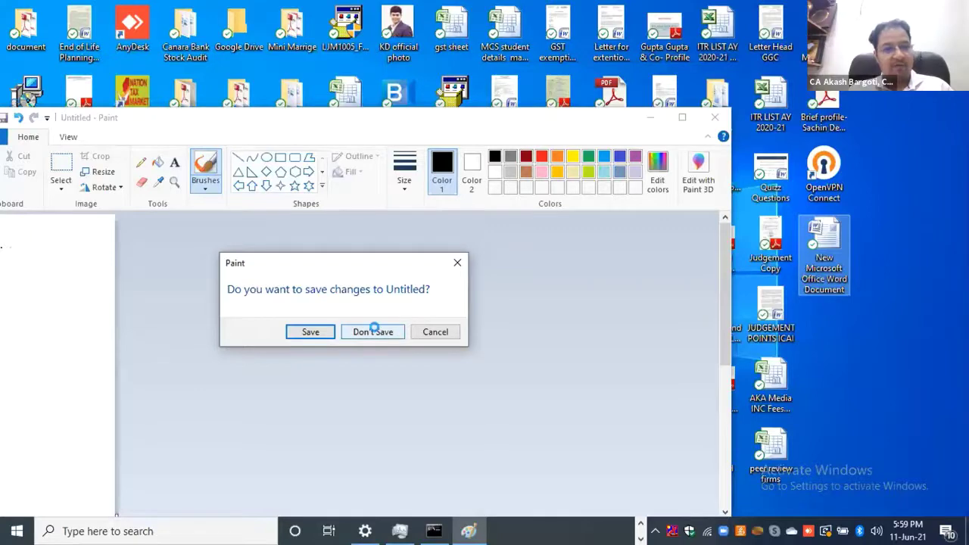
pyautogui.click(374, 331)
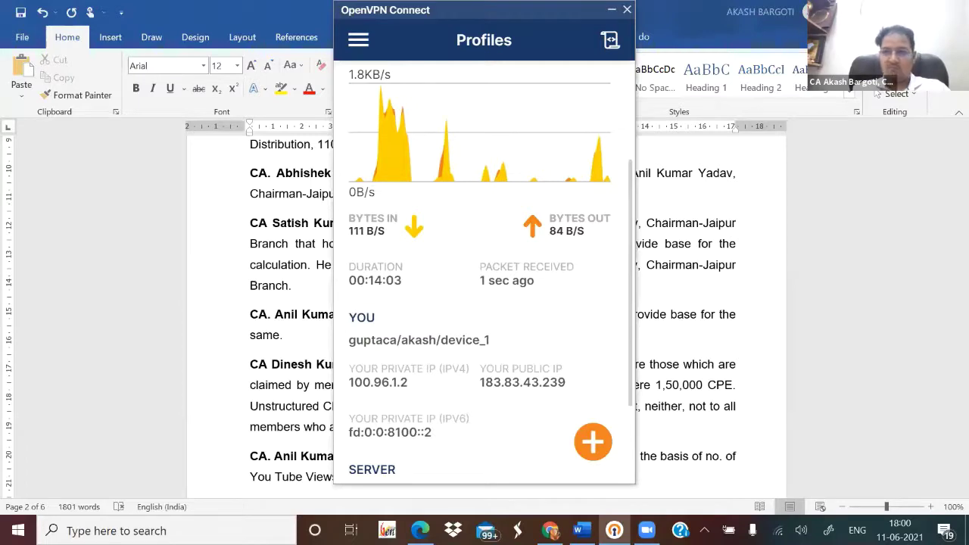
# Save and close the Word document.
pyautogui.hotkey('alt', 'Tab')
pyautogui.hotkey('ctrl', 'w')
pyautogui.click(419, 307)
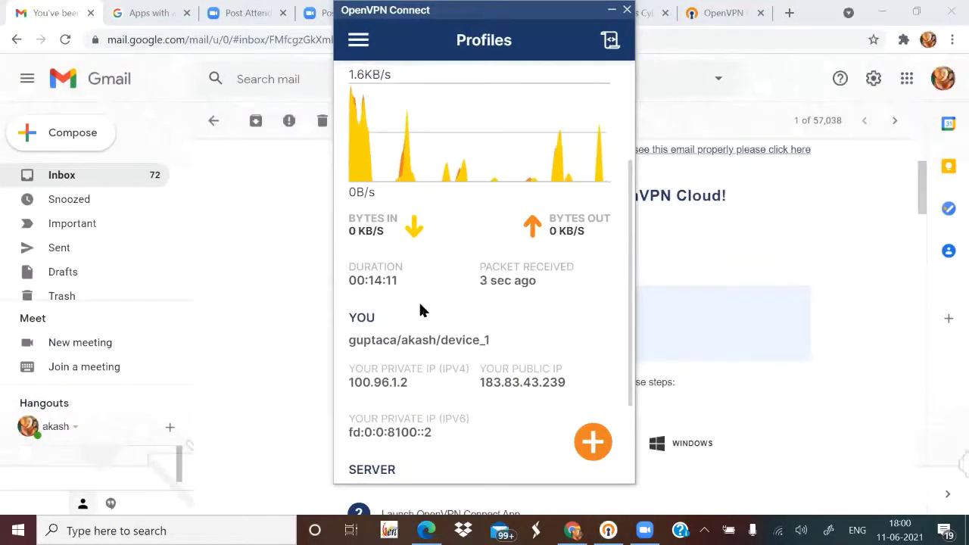
# Run \\100.96.1.3 and enter the network user name and password, then retry the password.
pyautogui.press('super+r')
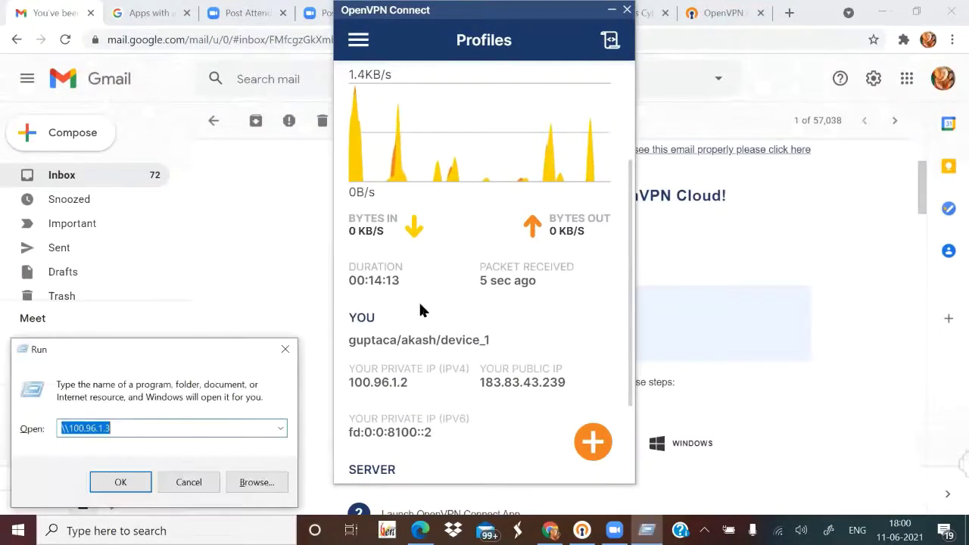
pyautogui.press('Return')
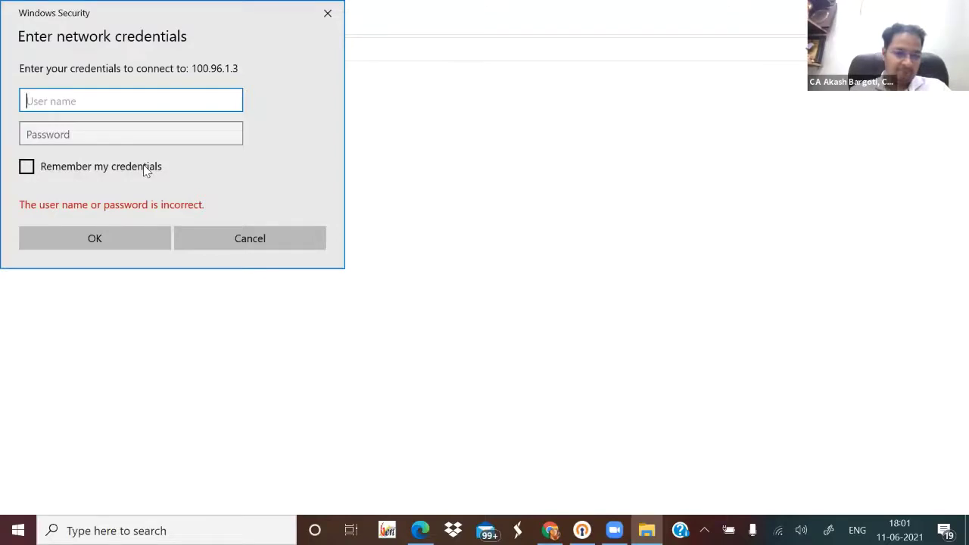
pyautogui.write('C')
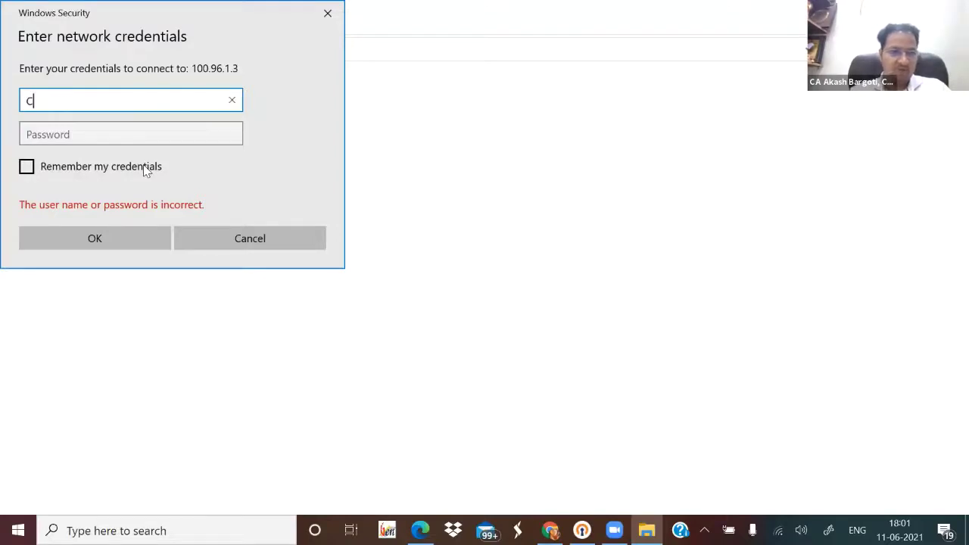
pyautogui.write('A')
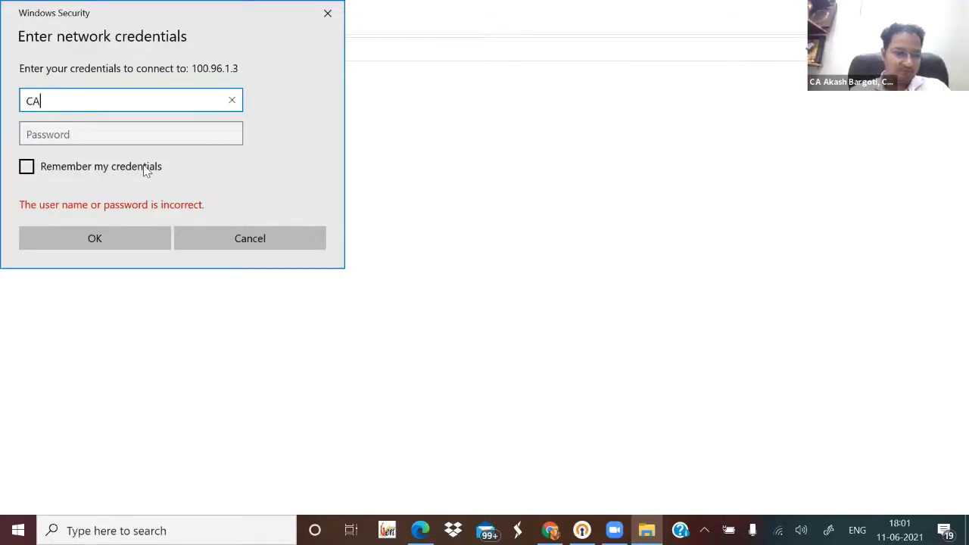
pyautogui.write(' K')
pyautogui.press('BackSpace')
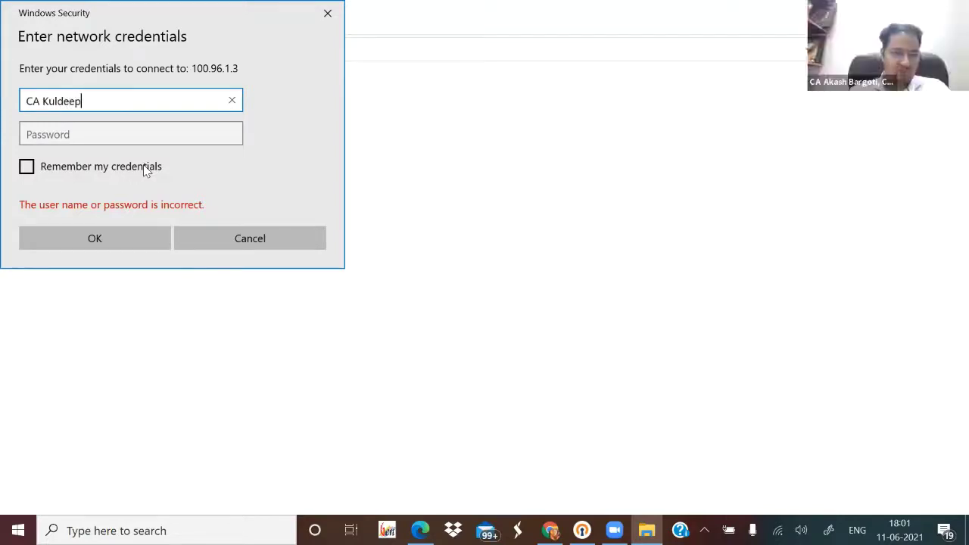
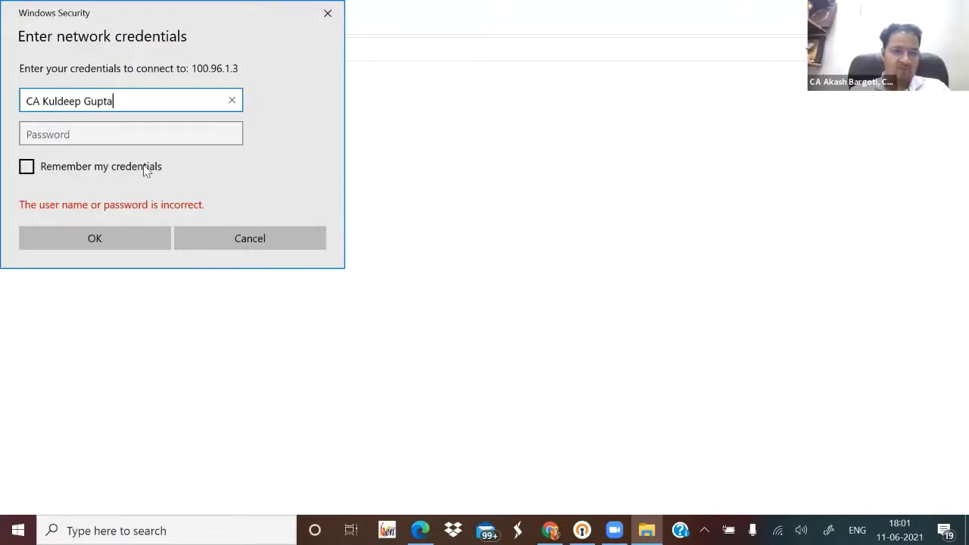
pyautogui.press('Tab')
pyautogui.write('****')
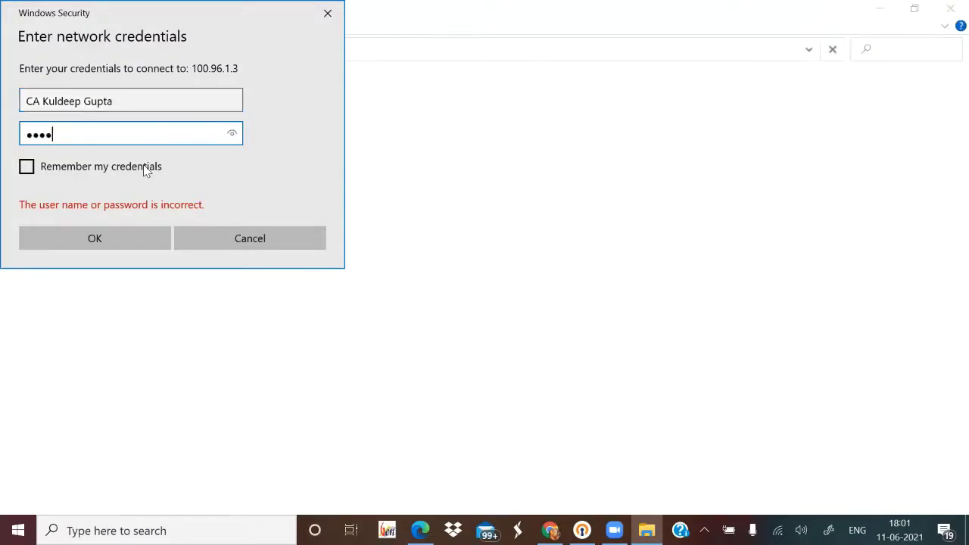
pyautogui.press('Return')
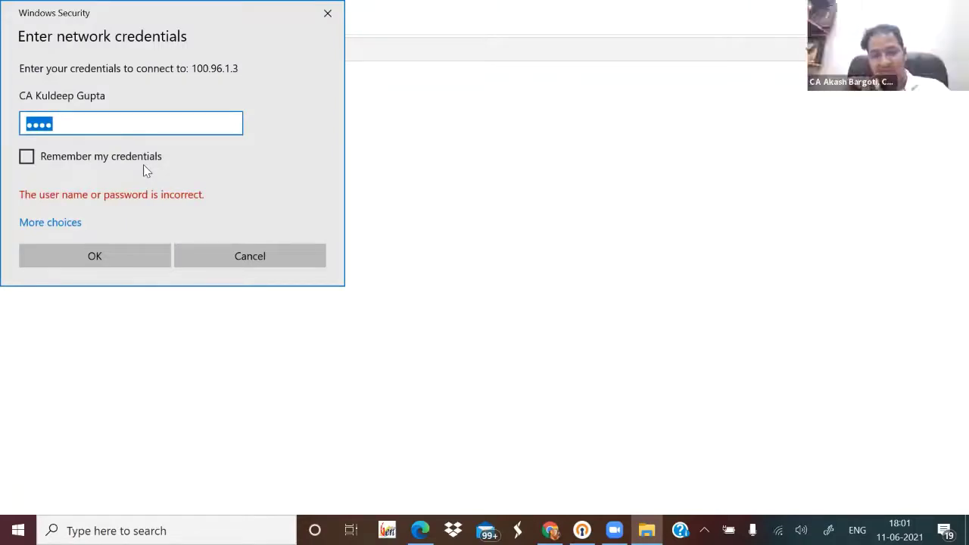
pyautogui.write('****')
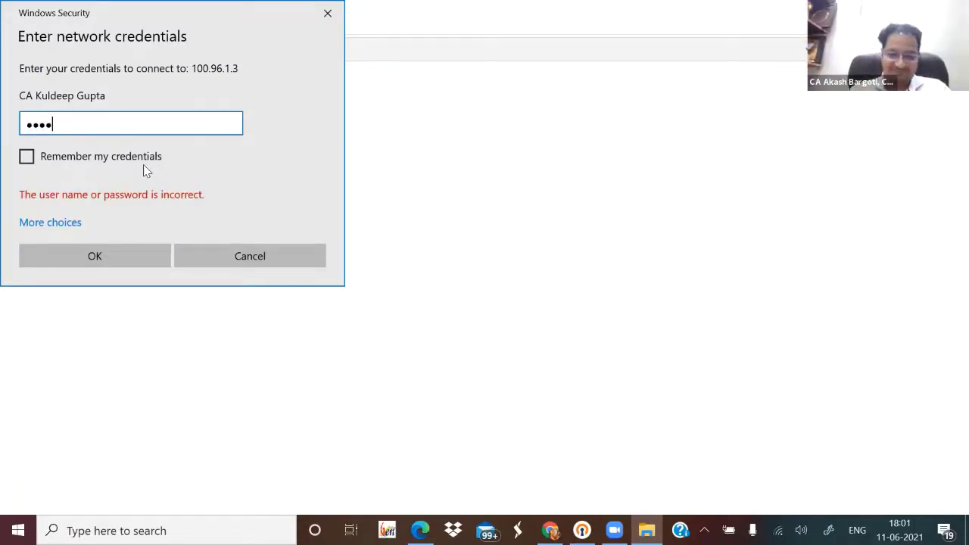
pyautogui.press('Return')
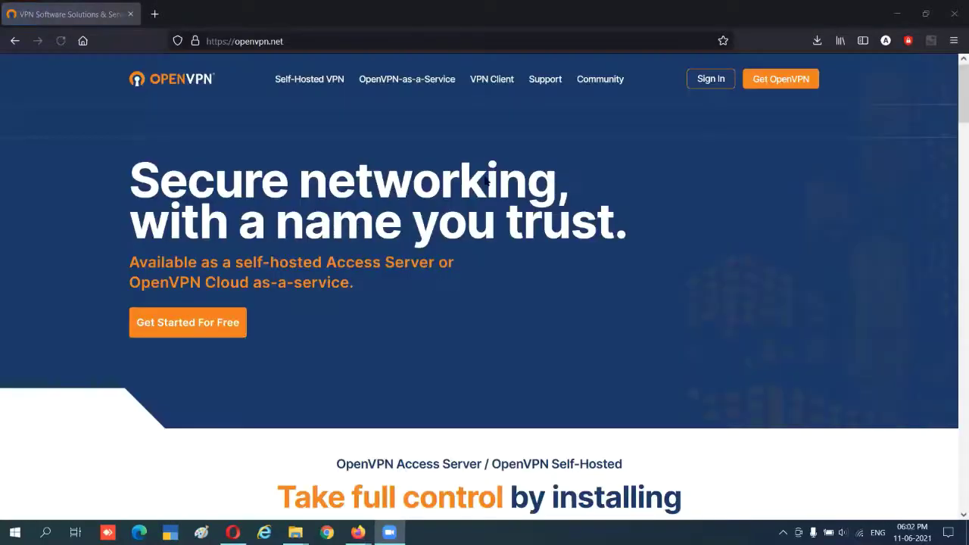
# Sign in to OpenVPN Cloud from openvpn.net.
pyautogui.moveTo(724, 76)
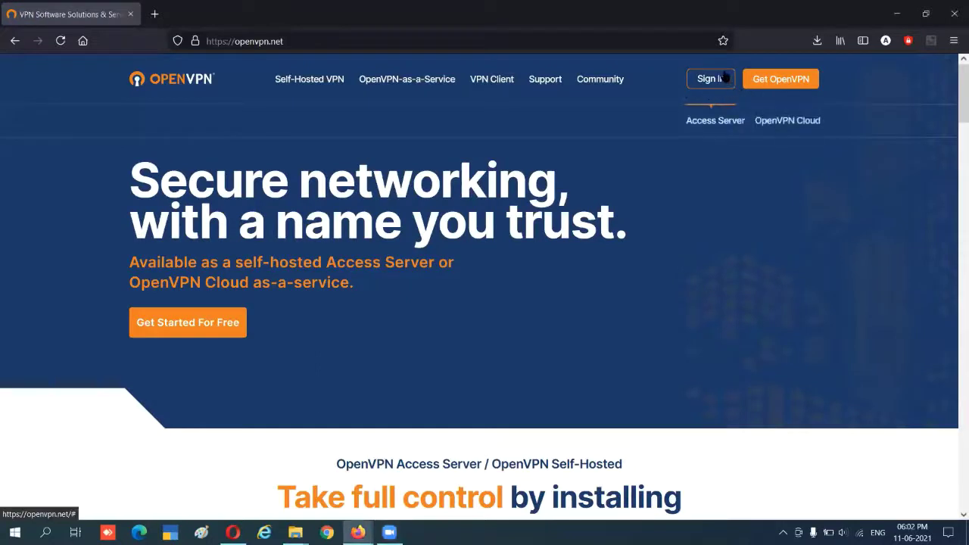
pyautogui.click(801, 123)
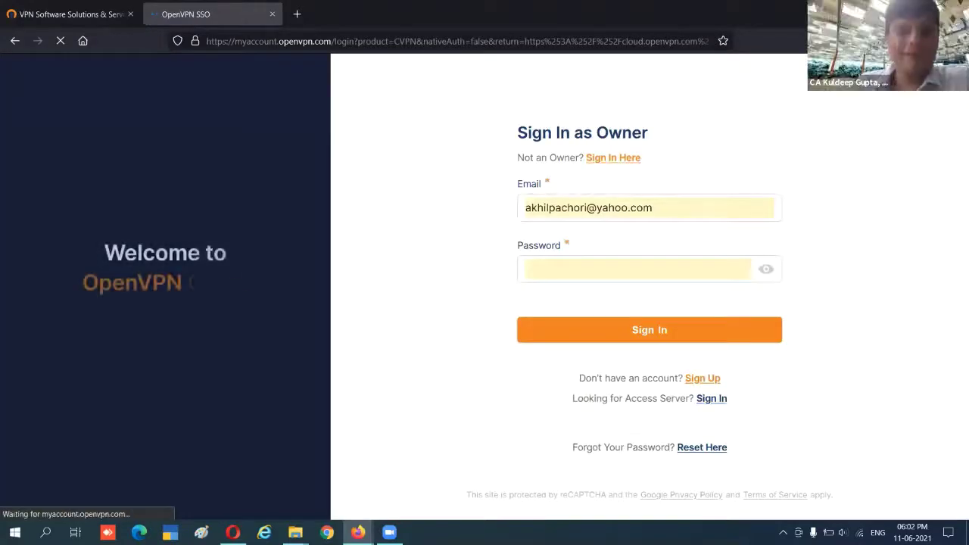
pyautogui.click(651, 333)
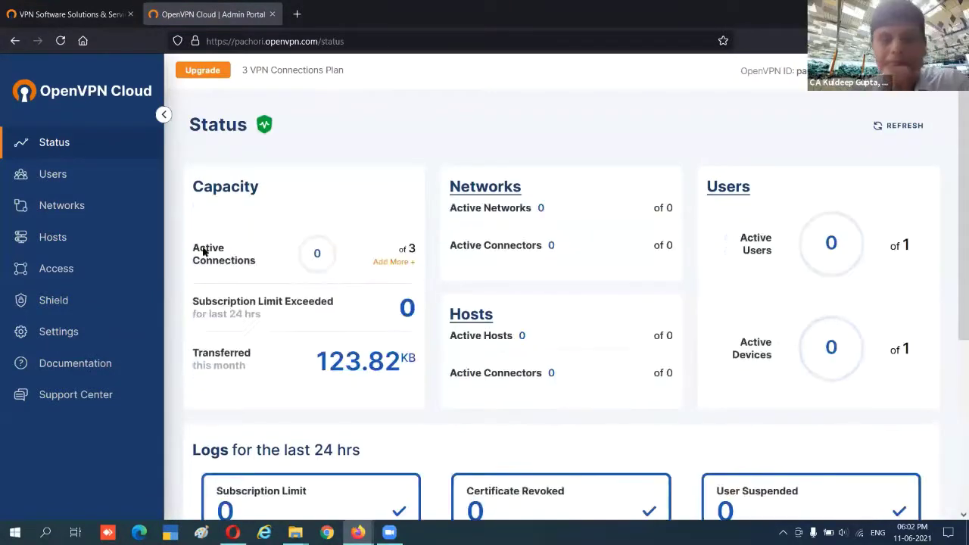
# Show the Users status with the user expanded: device_1 offline at 100.96.1.2.
pyautogui.click(737, 189)
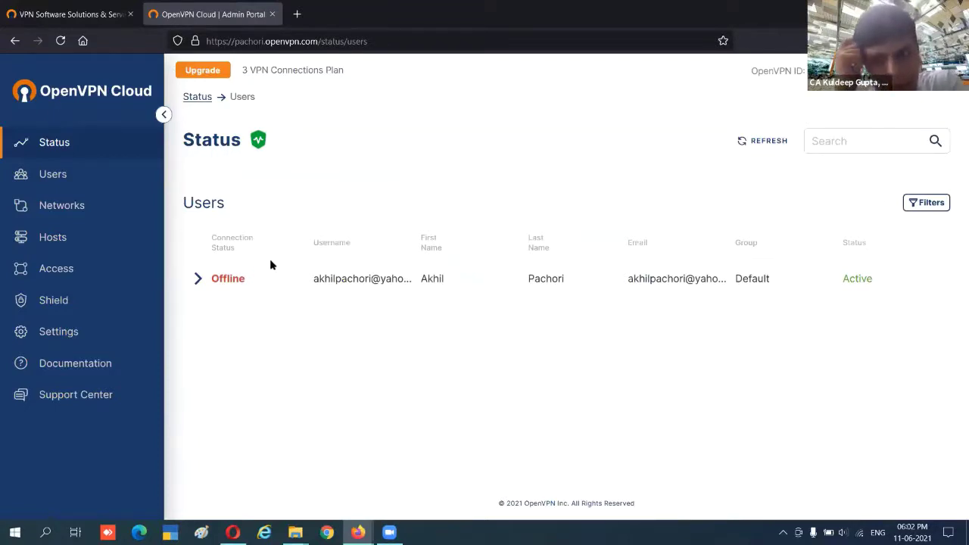
pyautogui.click(224, 281)
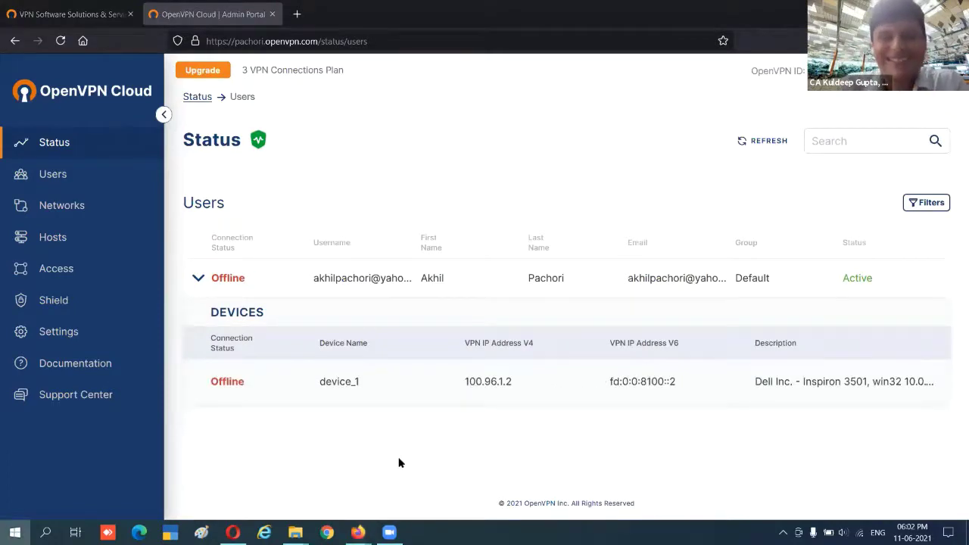
pyautogui.press('super')
pyautogui.write('open')
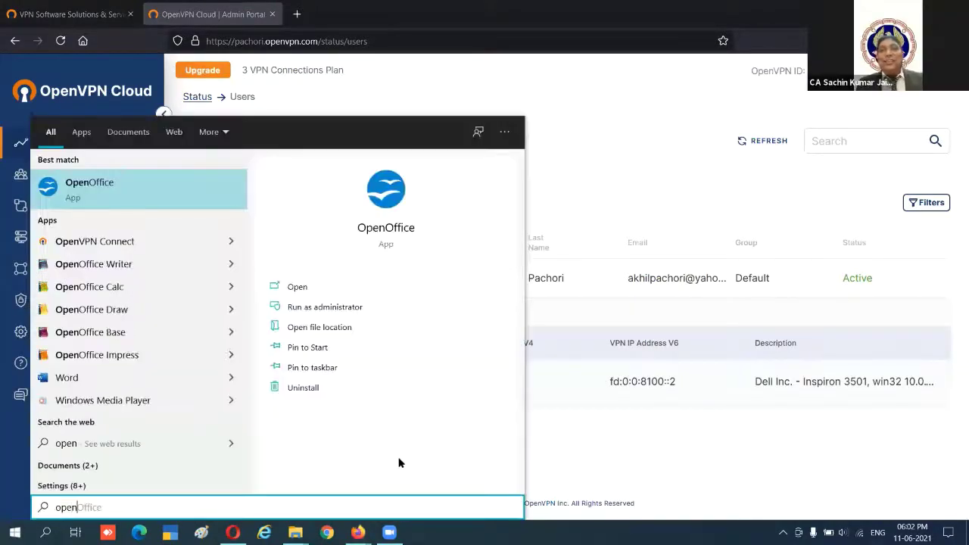
# Launch OpenVPN Connect and switch the profile connection on.
pyautogui.press('Down')
pyautogui.press('Return')
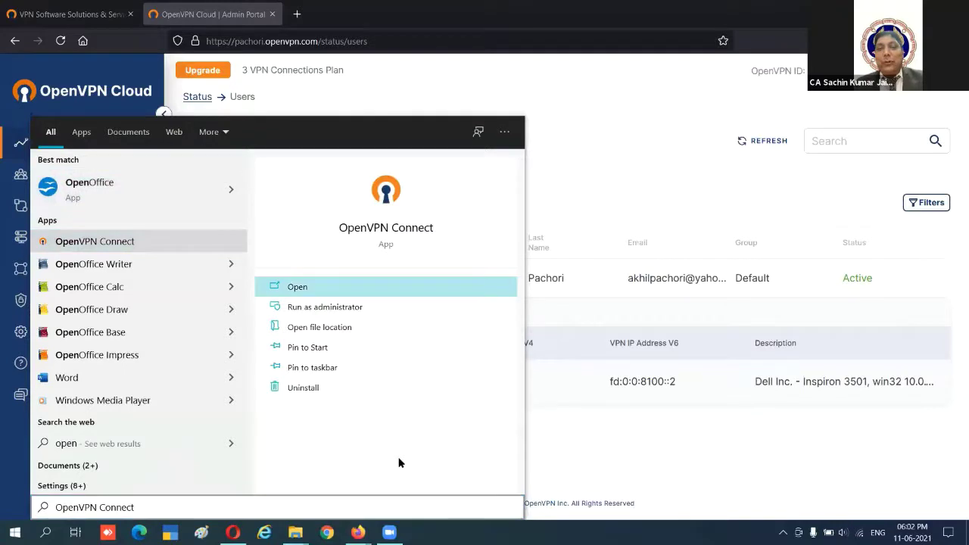
pyautogui.click(383, 150)
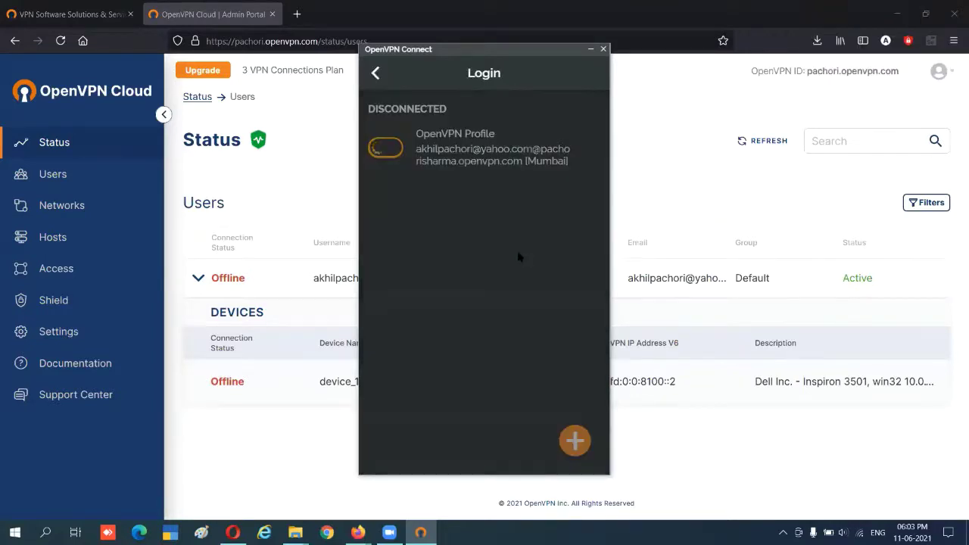
# Open This PC maximised in File Explorer and select the OS (C:) drive.
pyautogui.press('super+d')
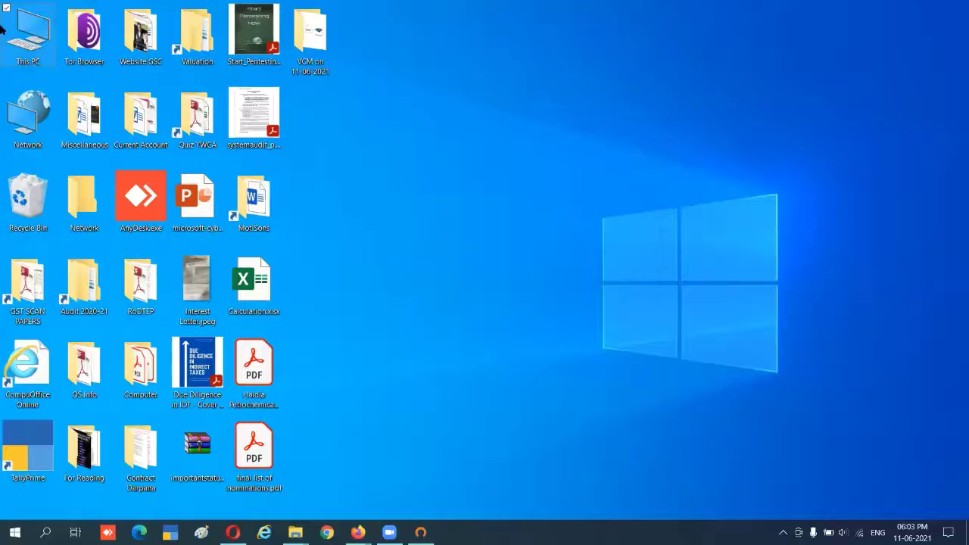
pyautogui.press('super+e')
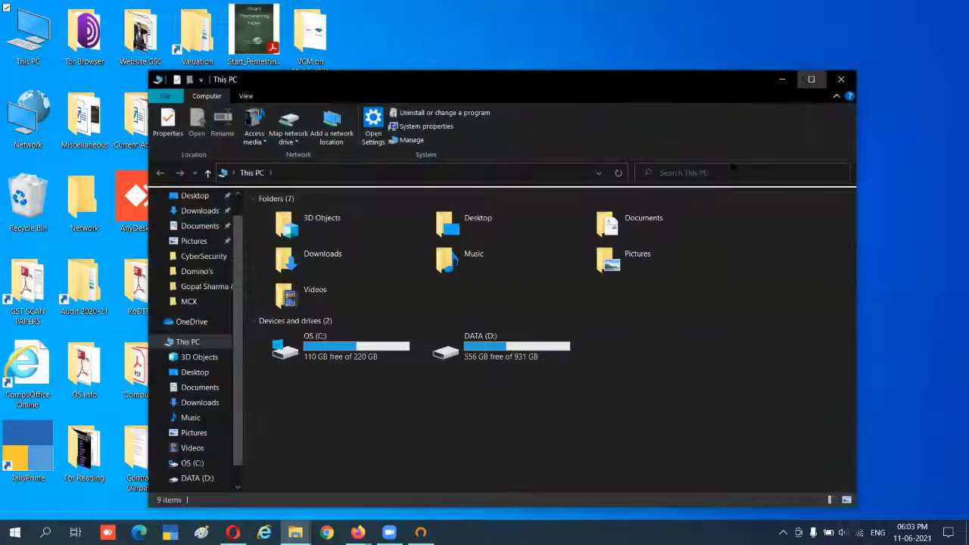
pyautogui.press('super+Up')
pyautogui.click(189, 237)
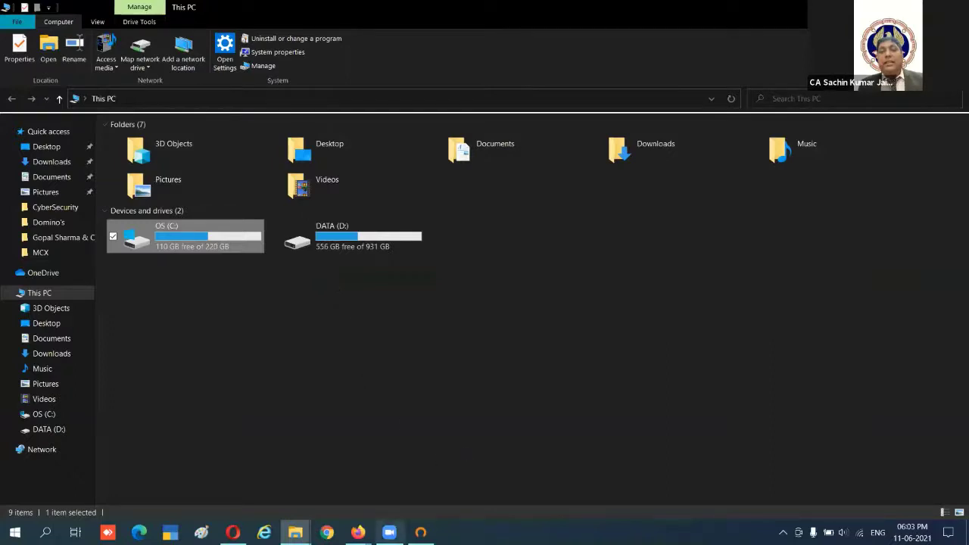
# Enter the account's e-mail username in the OpenVPN Connect sign-in form, then return to the admin portal.
pyautogui.click(421, 533)
pyautogui.click(453, 247)
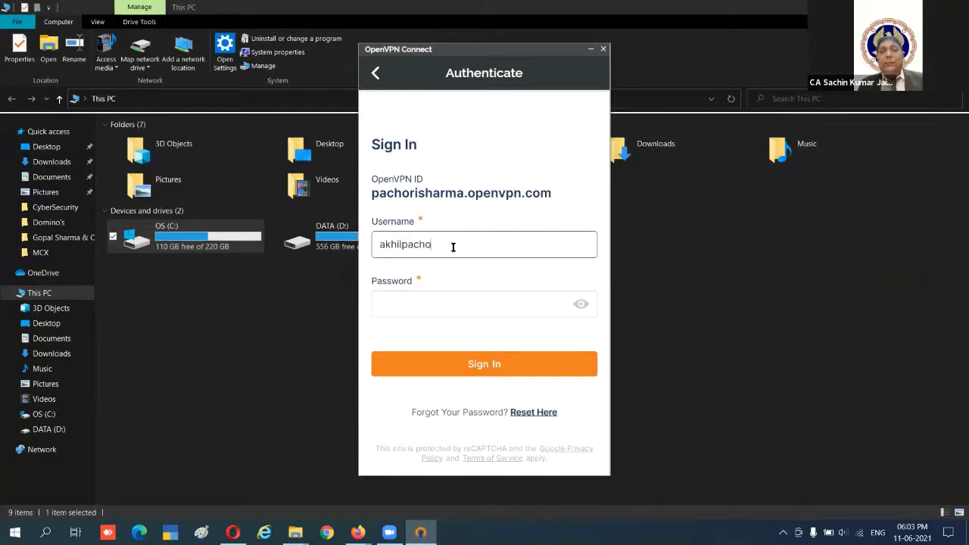
pyautogui.press('Tab')
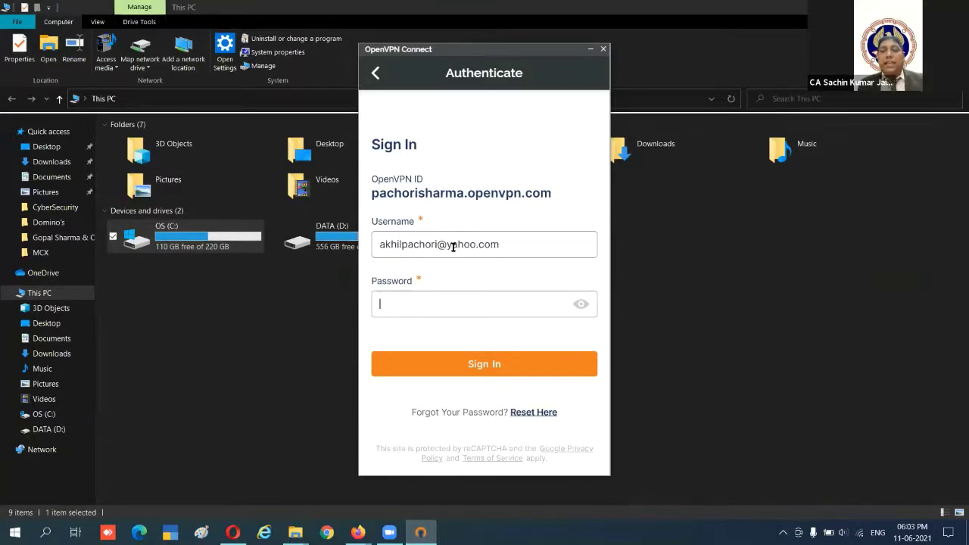
pyautogui.hotkey('alt', 'Tab')
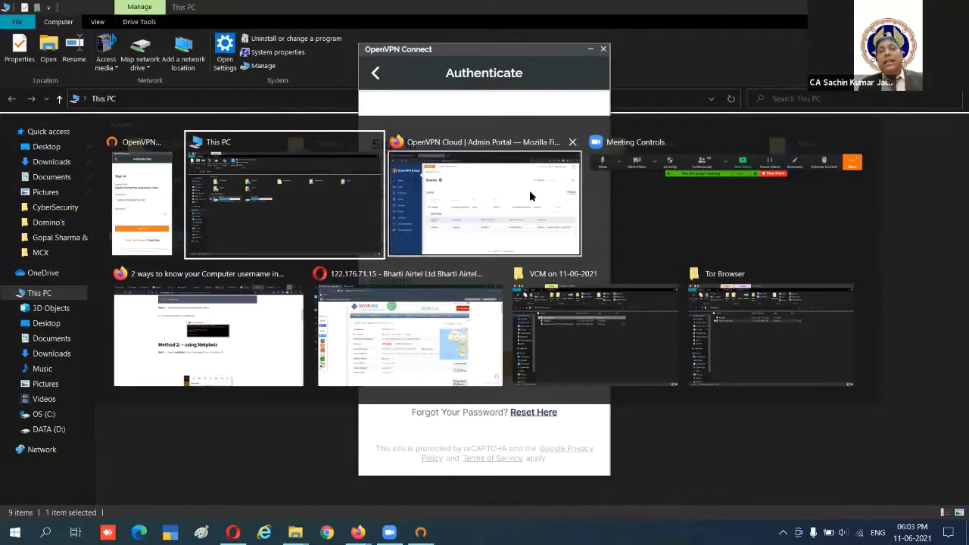
pyautogui.click(521, 201)
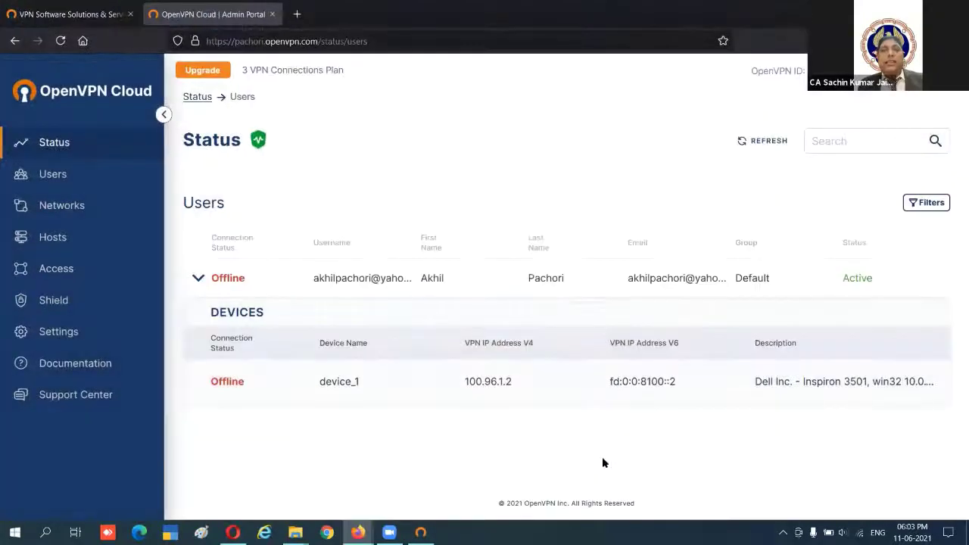